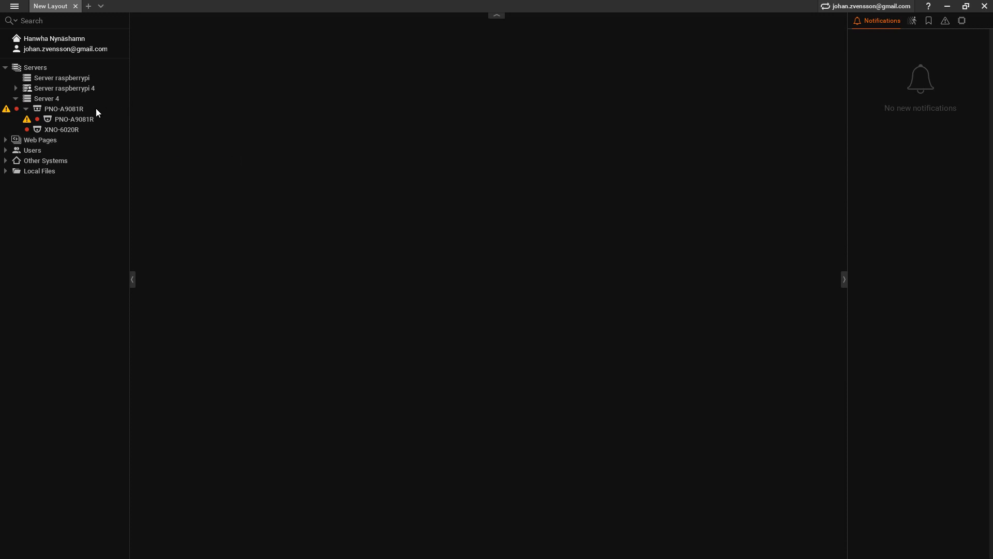
Step: Open the PNO-A9081R live feed, disarm it with the tile's lock button, then re-arm it
{"action": "double_click", "coordinate": [82, 119]}
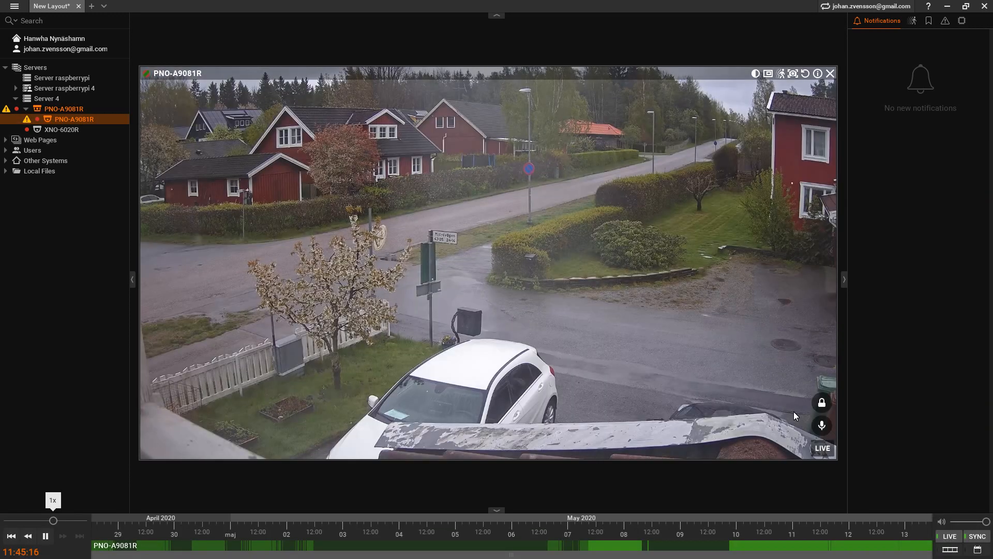
{"action": "left_click", "coordinate": [822, 402]}
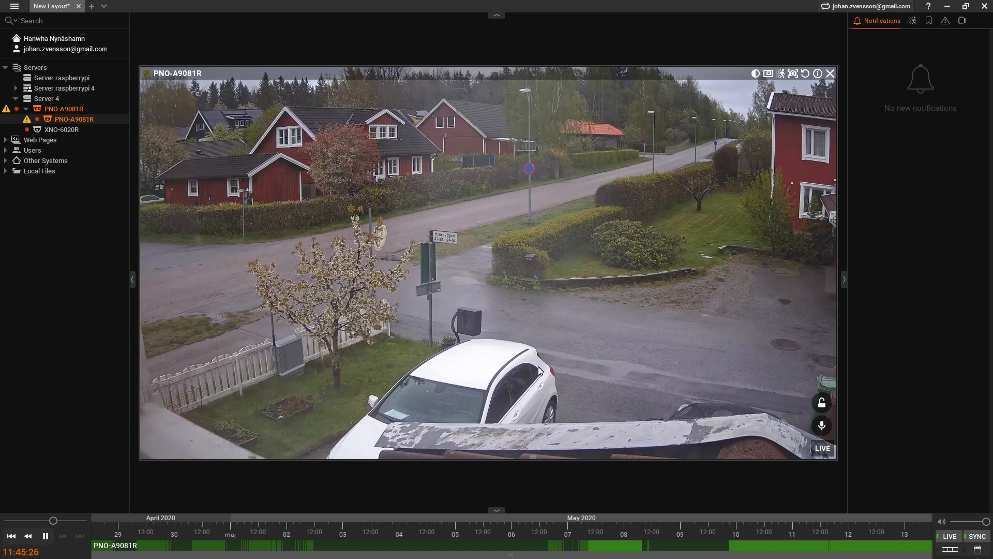
{"action": "left_click", "coordinate": [822, 403]}
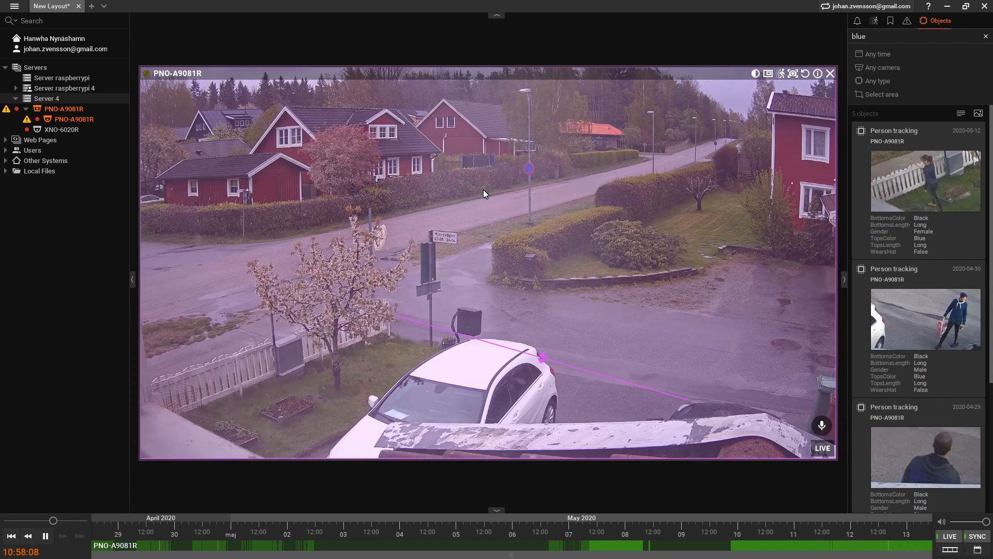
Step: From the tile's Camera Rules, add a Soft Trigger event rule on camera PNO-A9081R
{"action": "right_click", "coordinate": [439, 150]}
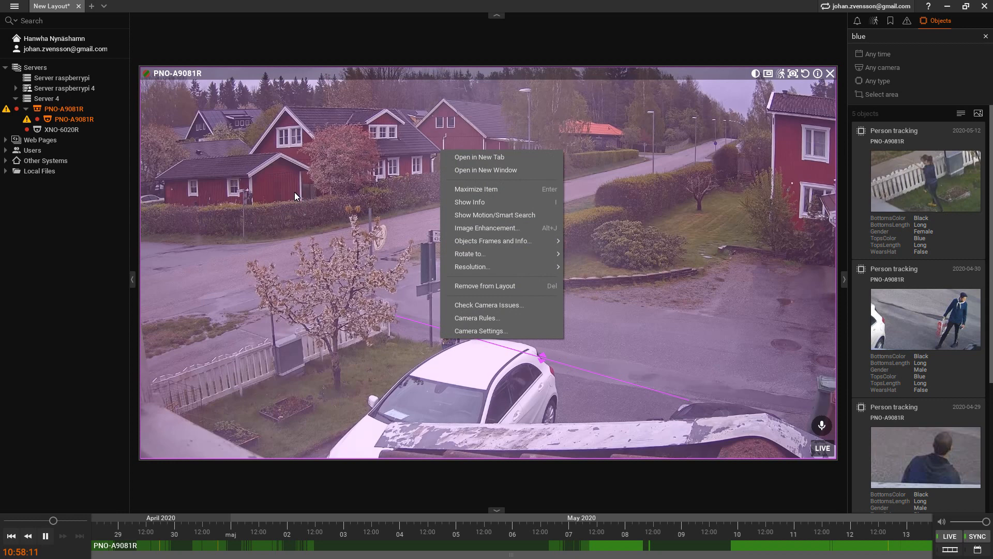
{"action": "left_click", "coordinate": [480, 318]}
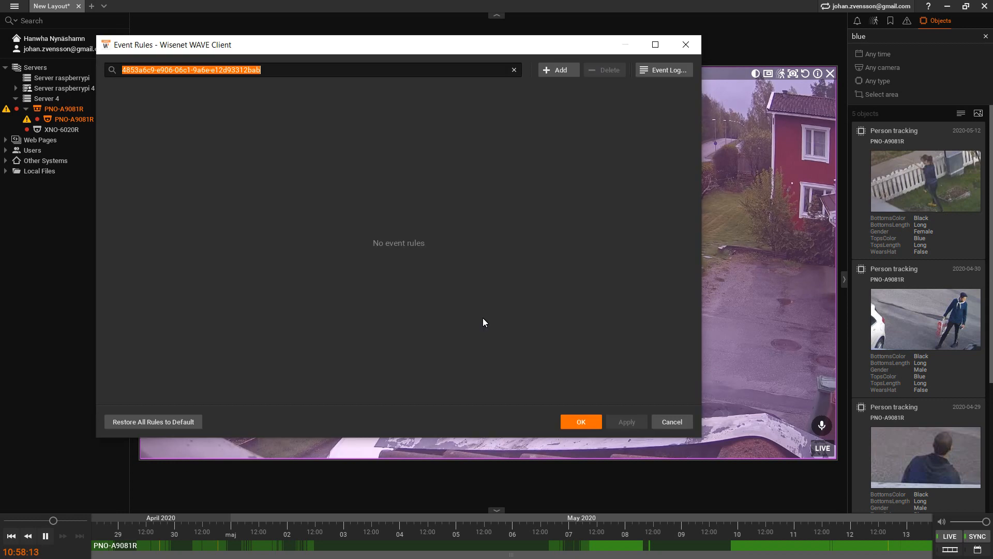
{"action": "left_click", "coordinate": [557, 70]}
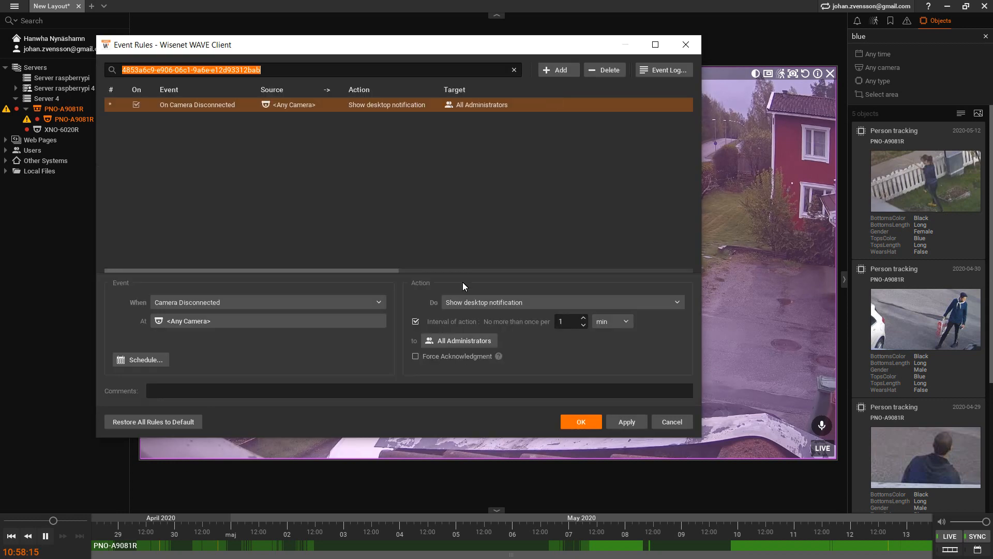
{"action": "left_click", "coordinate": [212, 300]}
{"action": "left_click", "coordinate": [181, 363]}
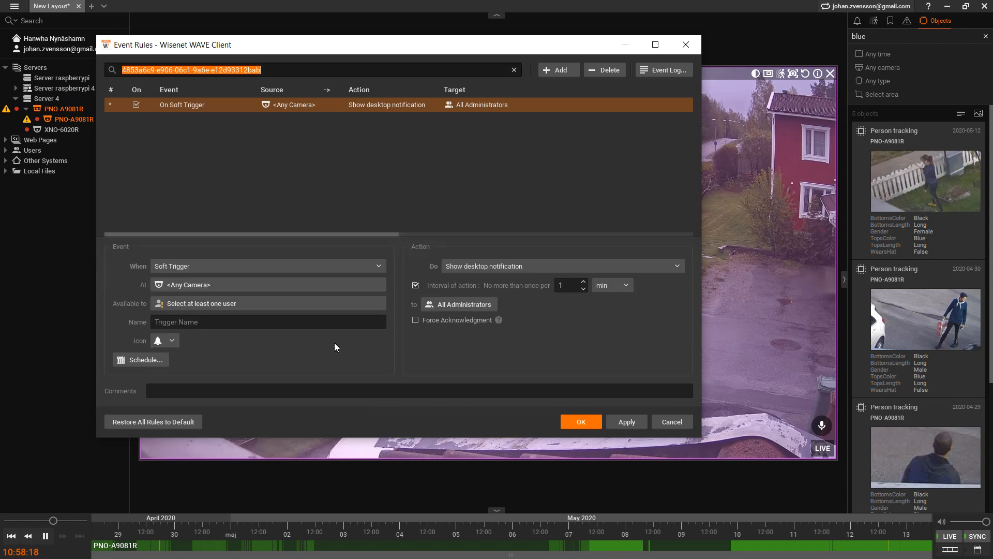
{"action": "left_click", "coordinate": [237, 284]}
{"action": "left_click", "coordinate": [265, 192]}
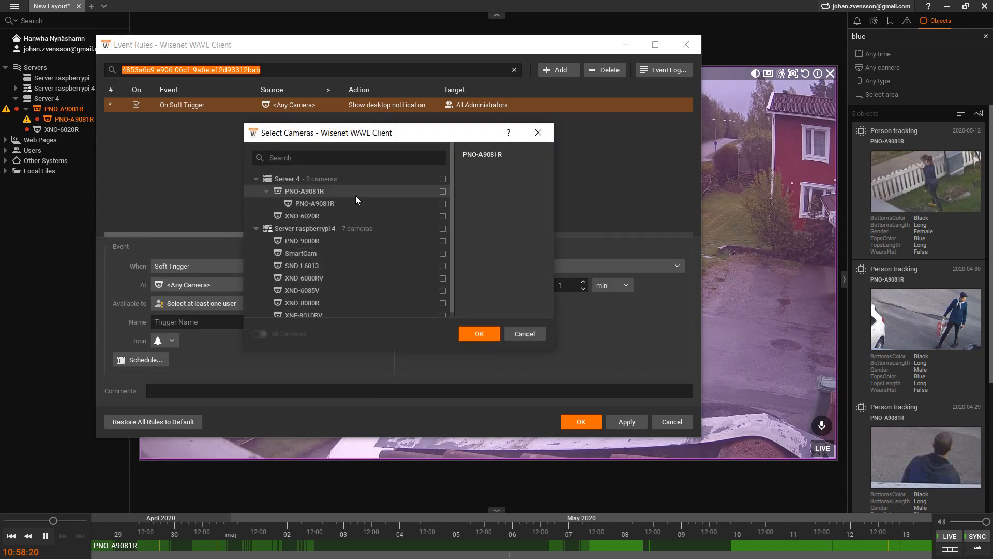
{"action": "left_click", "coordinate": [443, 204]}
{"action": "left_click", "coordinate": [479, 333]}
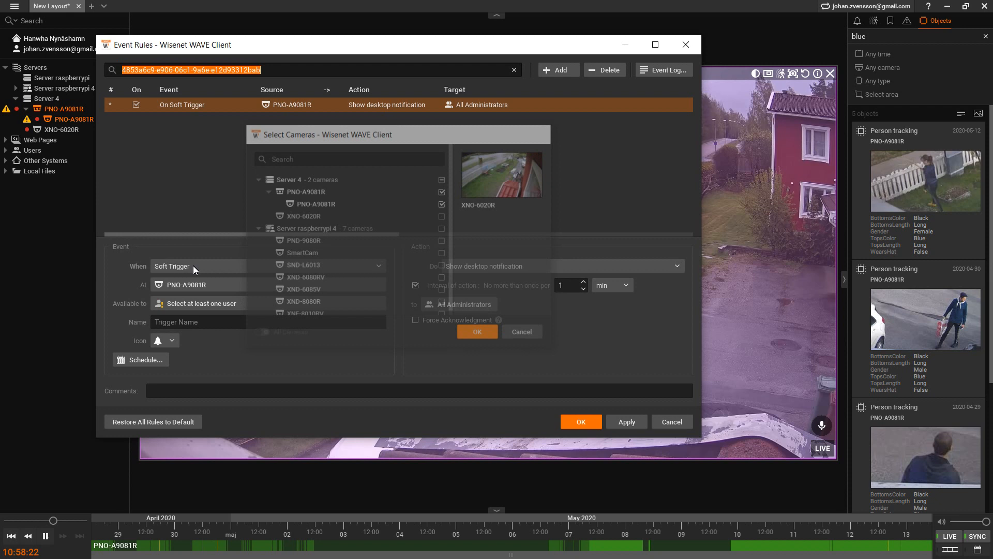
Step: Make the trigger available to All Users, name it 'Arm' and give it the lock icon
{"action": "left_click", "coordinate": [183, 301]}
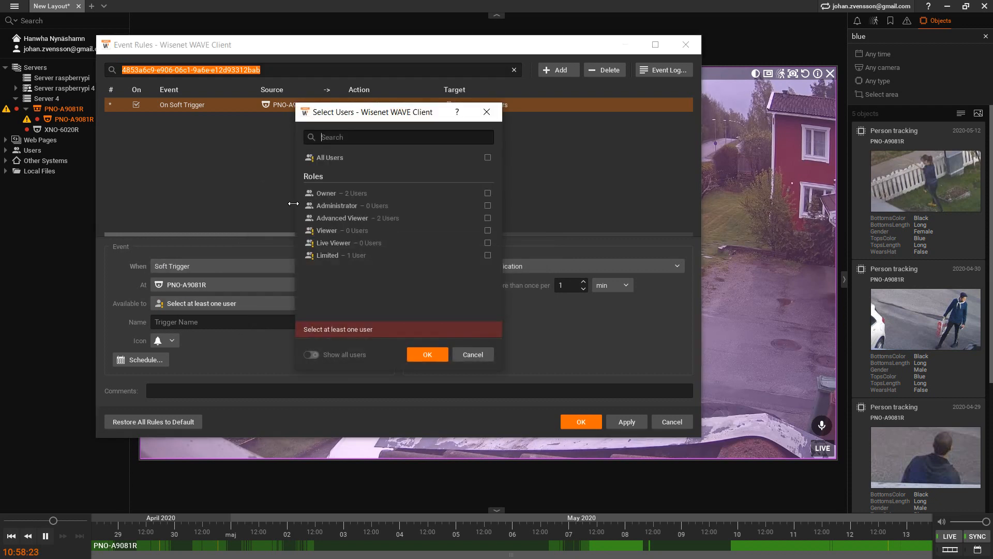
{"action": "left_click", "coordinate": [487, 157]}
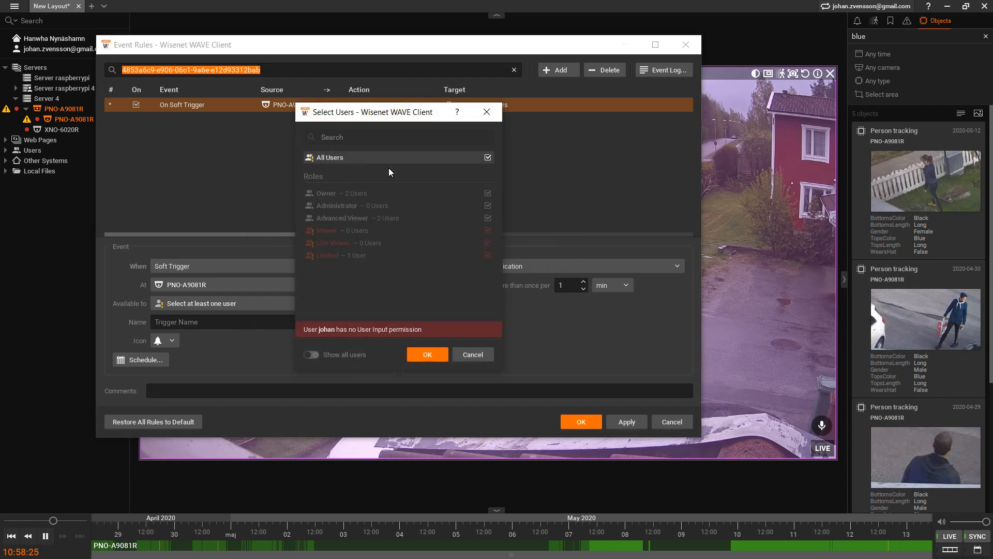
{"action": "left_click", "coordinate": [427, 354]}
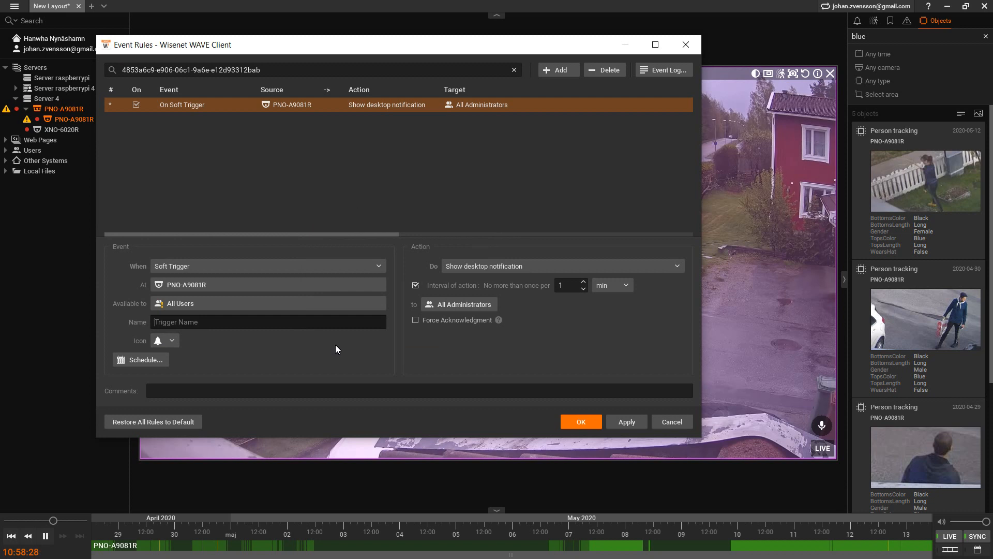
{"action": "type", "text": "Arm"}
{"action": "left_click", "coordinate": [173, 337]}
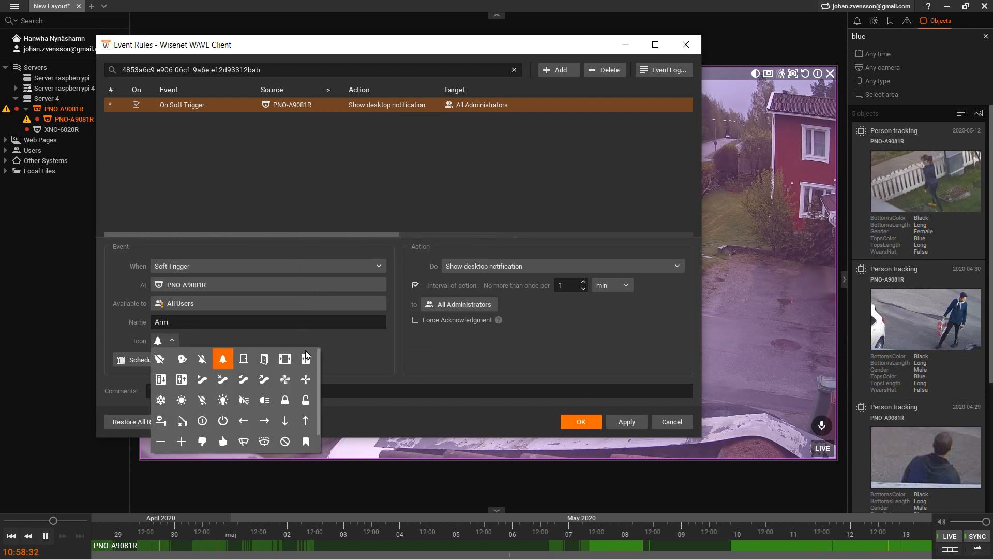
{"action": "left_click", "coordinate": [285, 402]}
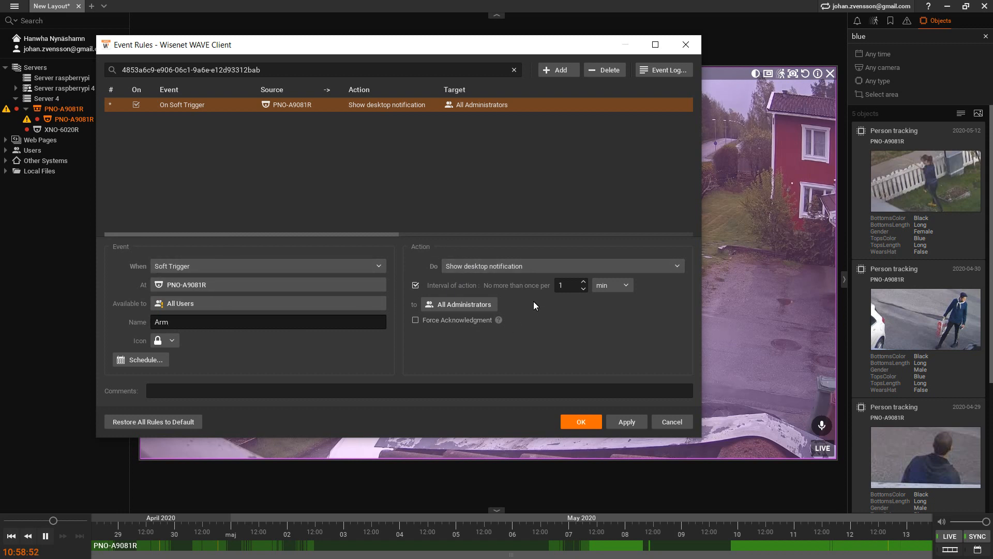
{"action": "left_click", "coordinate": [458, 268]}
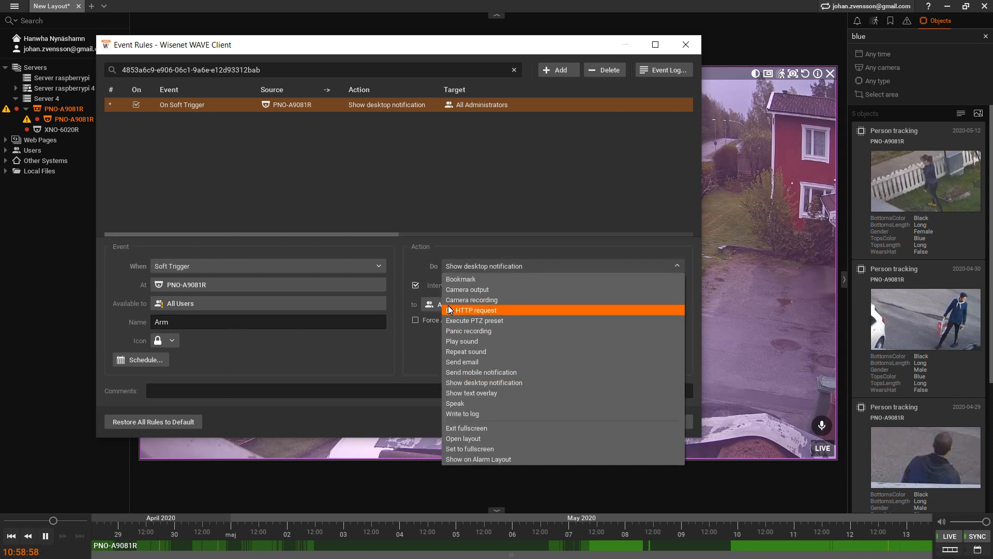
{"action": "left_click", "coordinate": [478, 311]}
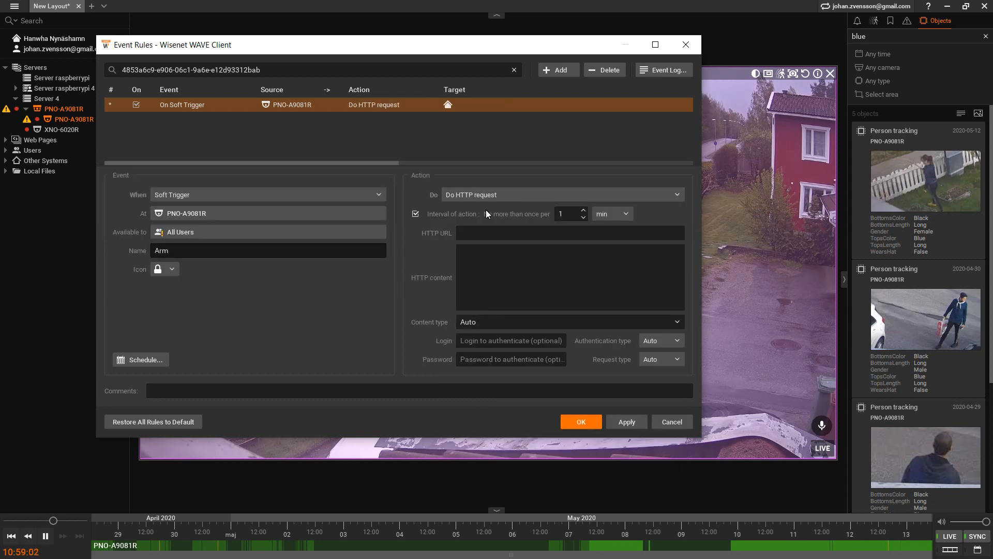
{"action": "key", "text": "alt+Tab"}
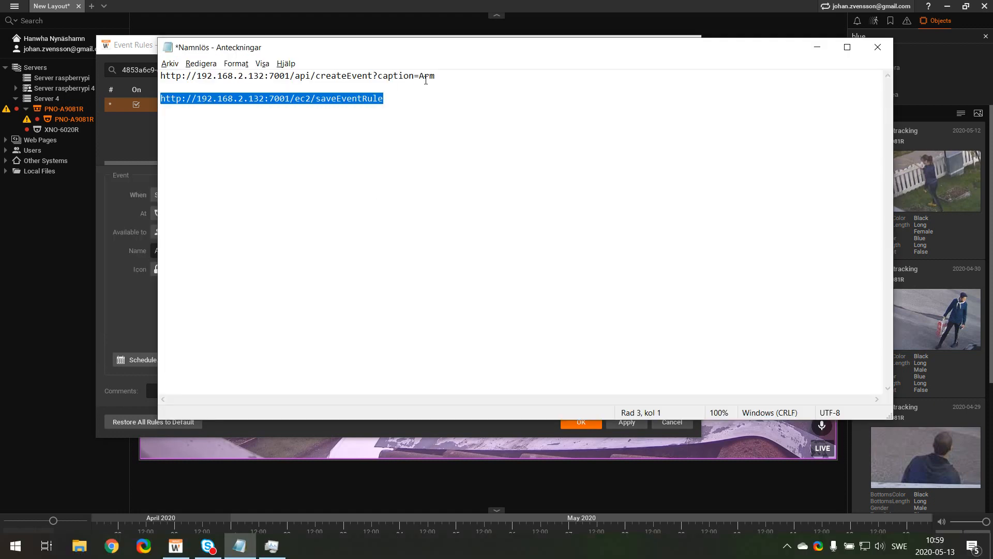
{"action": "left_click_drag", "start_coordinate": [436, 77], "coordinate": [156, 75]}
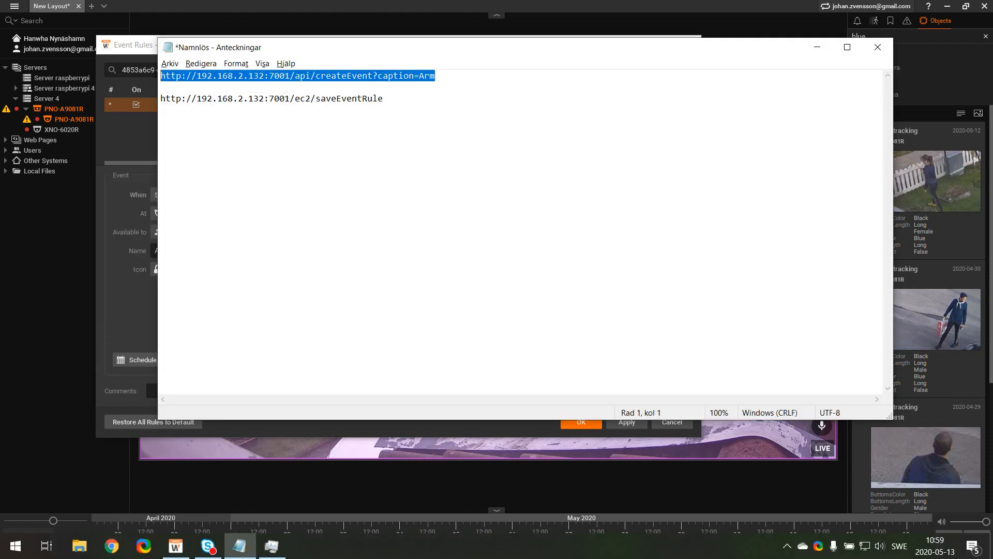
{"action": "right_click", "coordinate": [383, 75]}
{"action": "left_click", "coordinate": [421, 110]}
{"action": "key", "text": "alt+Tab"}
{"action": "left_click", "coordinate": [475, 234]}
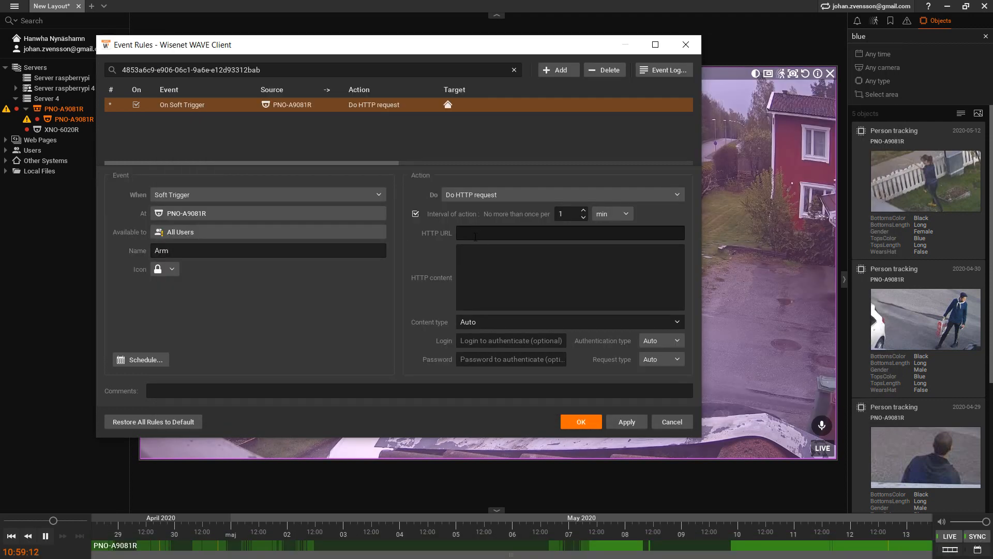
{"action": "key", "text": "ctrl+v"}
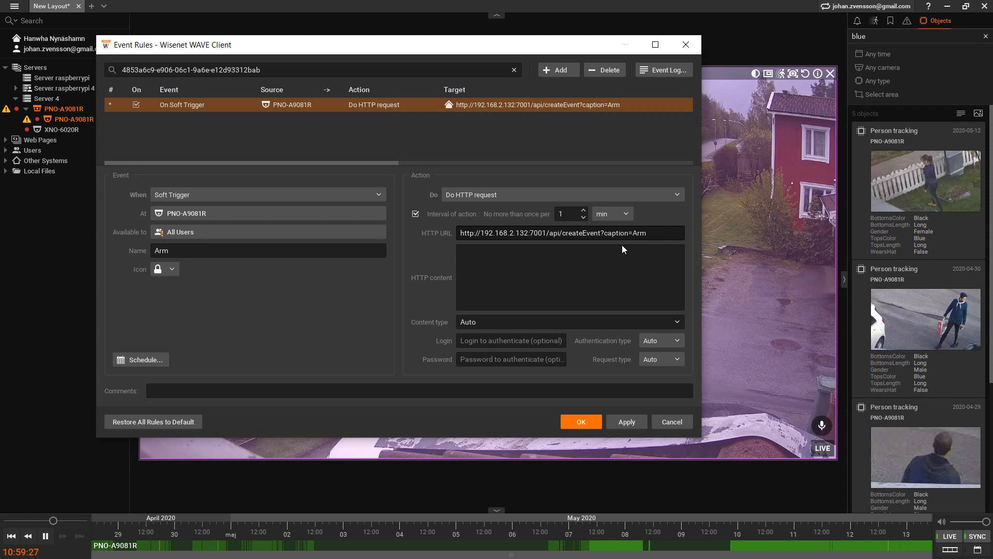
Step: Enter login 'admin' and the account password for the HTTP request, then apply the Arm rule
{"action": "left_click", "coordinate": [484, 340]}
{"action": "type", "text": "admin"}
{"action": "key", "text": "Tab"}
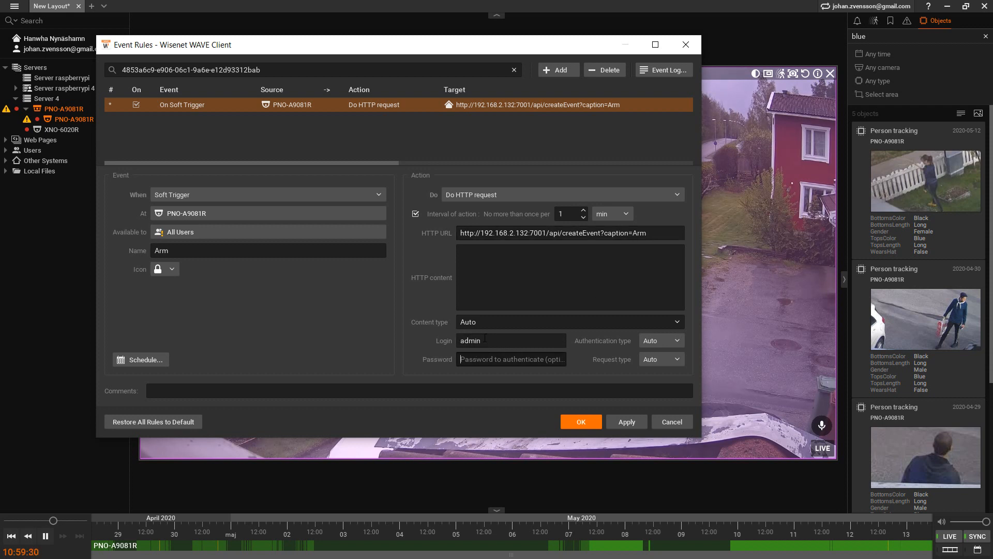
{"action": "type", "text": "a••••••"}
{"action": "key", "text": "ctrl+a"}
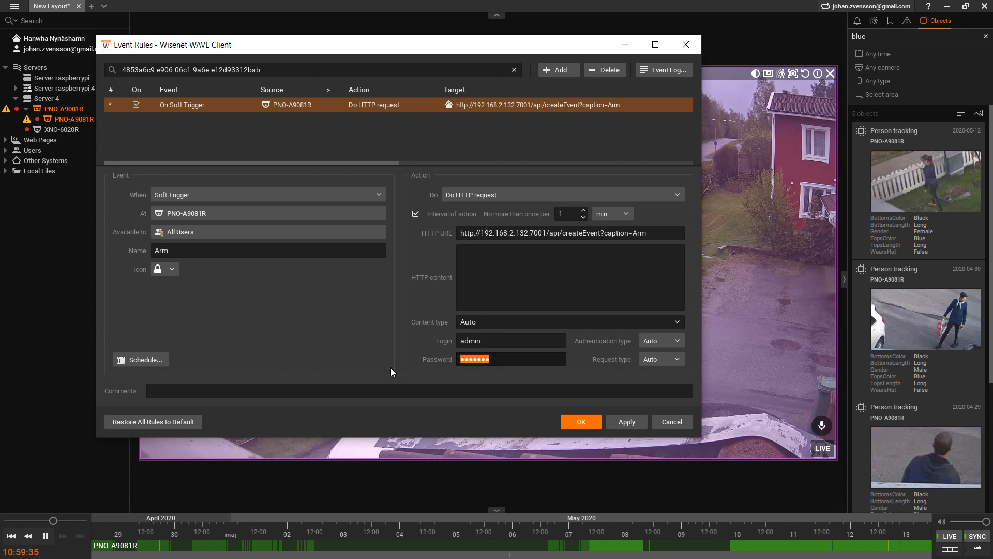
{"action": "type", "text": "••••••••"}
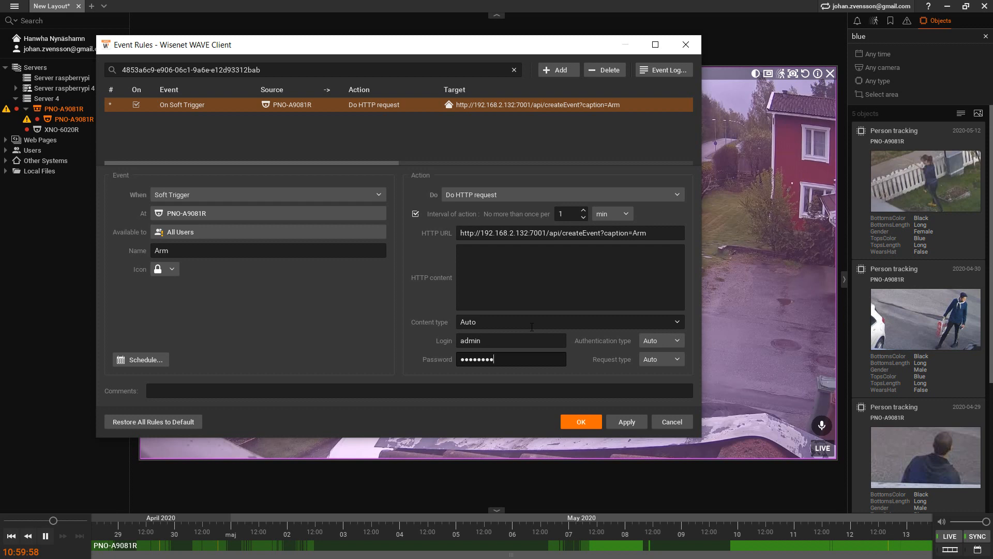
{"action": "left_click", "coordinate": [625, 422]}
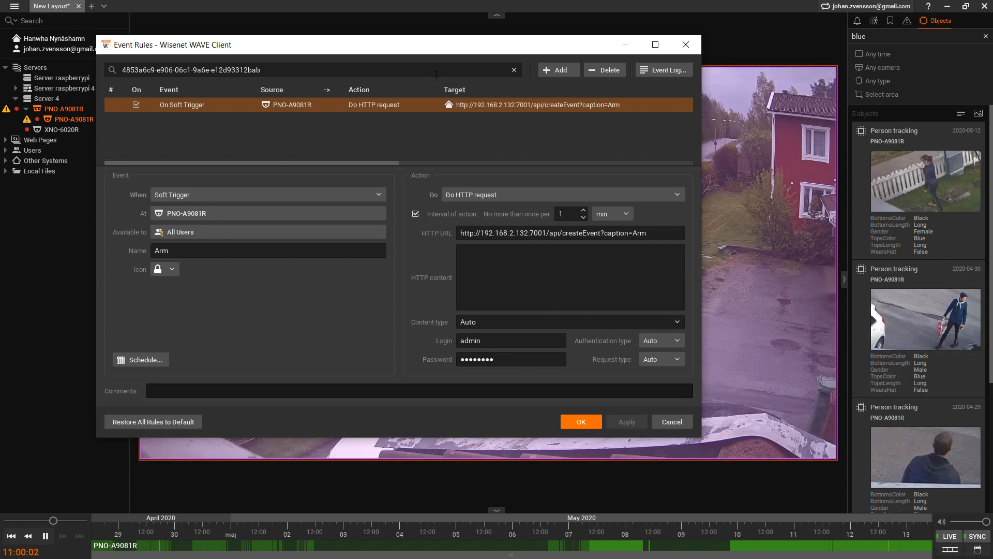
Step: Add a second Soft Trigger event rule on camera PNO-A9081R
{"action": "left_click", "coordinate": [561, 70]}
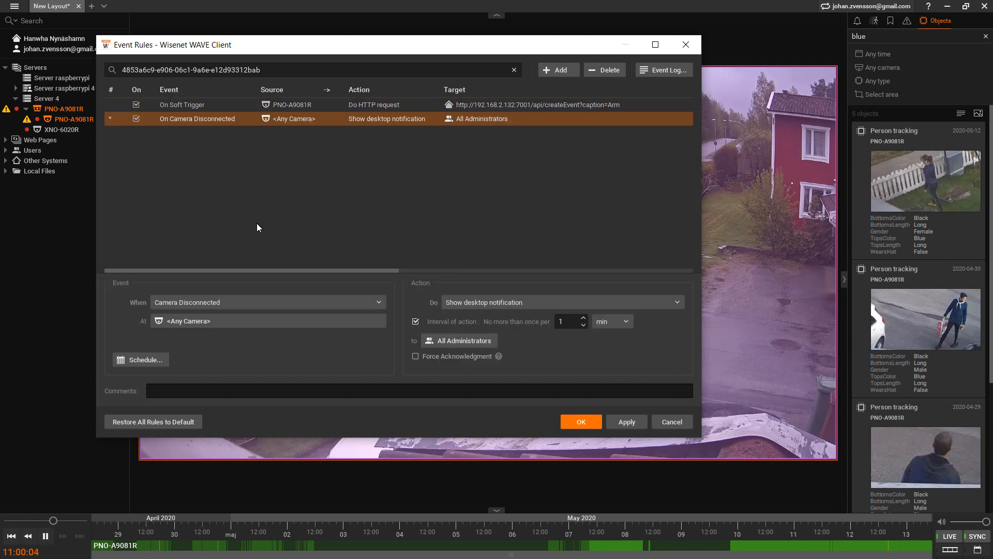
{"action": "left_click", "coordinate": [250, 306]}
{"action": "left_click", "coordinate": [188, 365]}
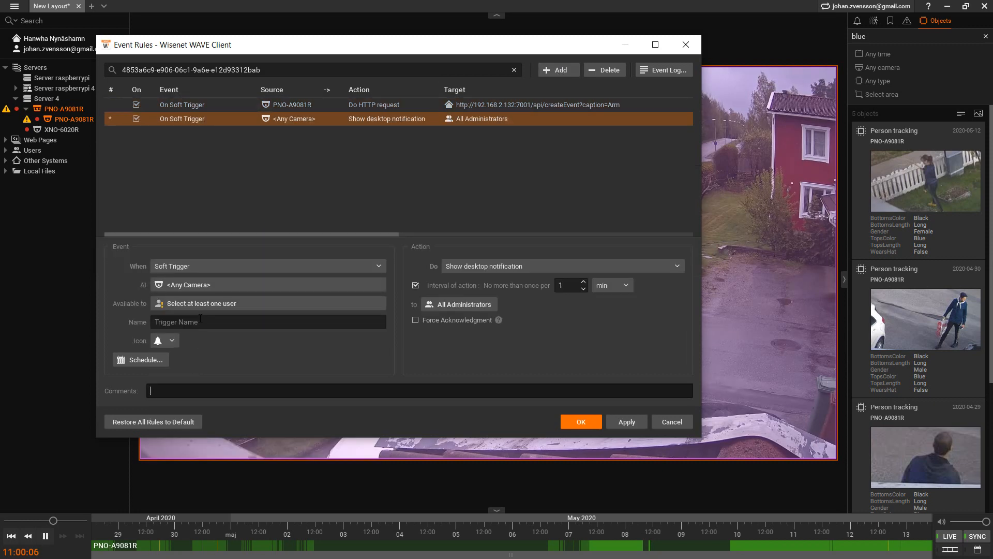
{"action": "left_click", "coordinate": [195, 285]}
{"action": "double_click", "coordinate": [277, 190]}
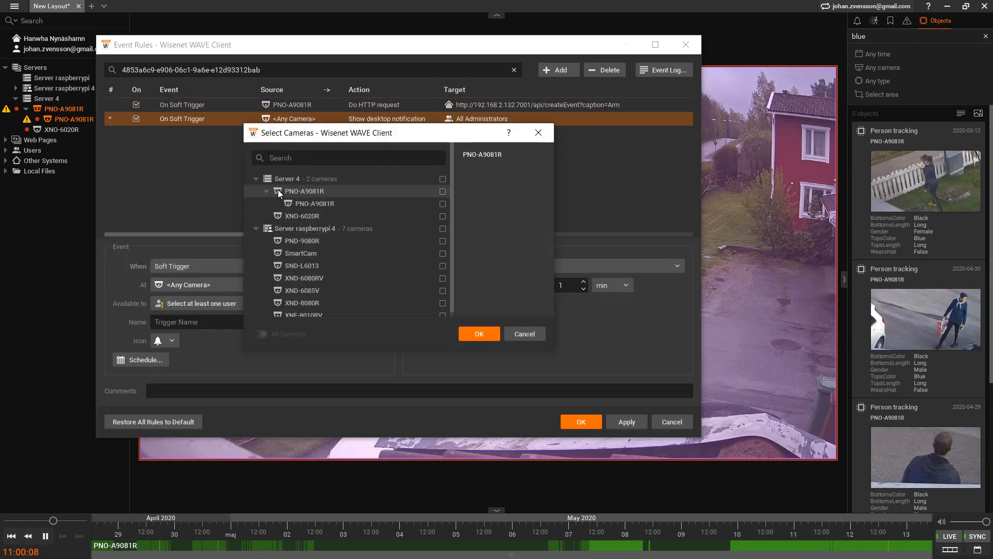
{"action": "left_click", "coordinate": [442, 203]}
{"action": "left_click", "coordinate": [481, 334]}
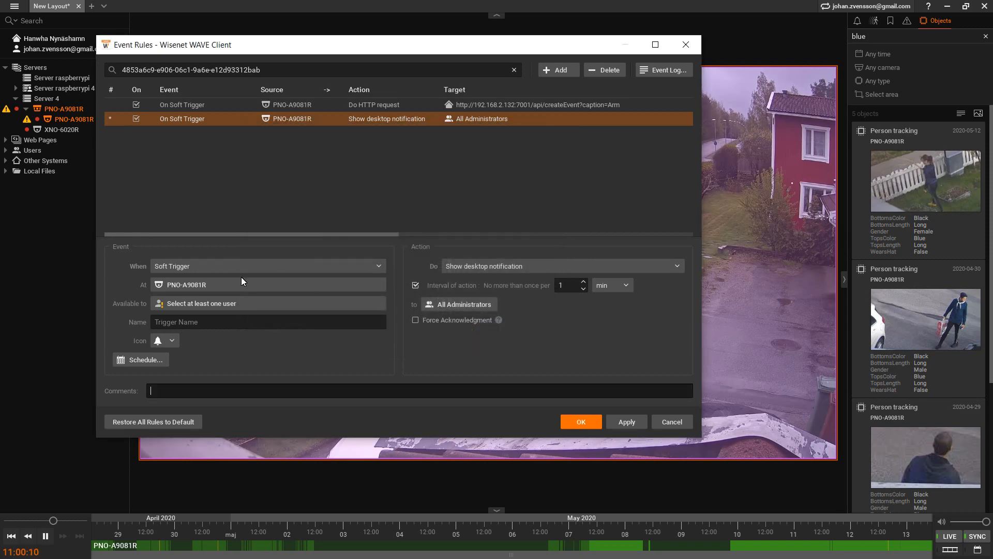
Step: Make it available to All Users, name it 'Disarm' and give it the unlock icon
{"action": "left_click", "coordinate": [225, 305]}
{"action": "left_click", "coordinate": [488, 158]}
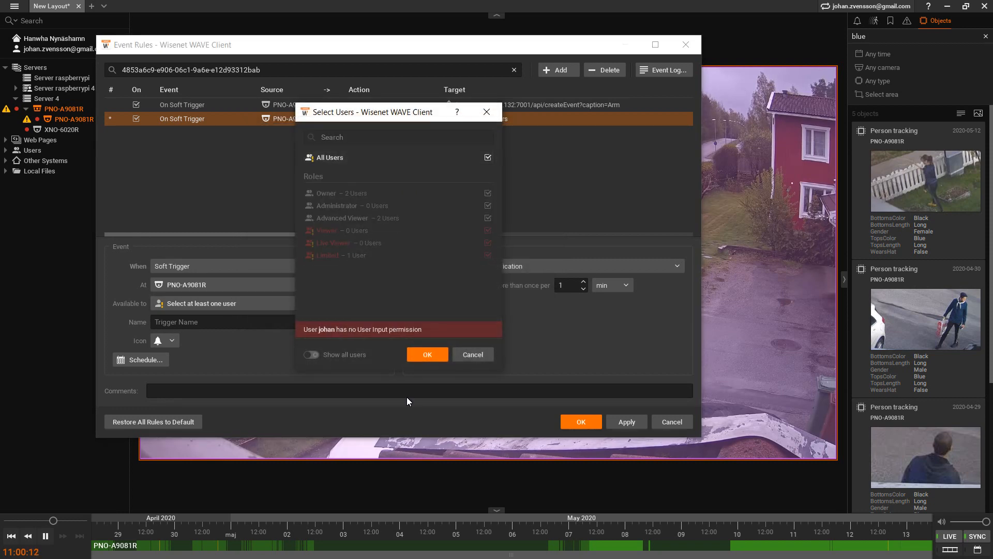
{"action": "left_click", "coordinate": [428, 354]}
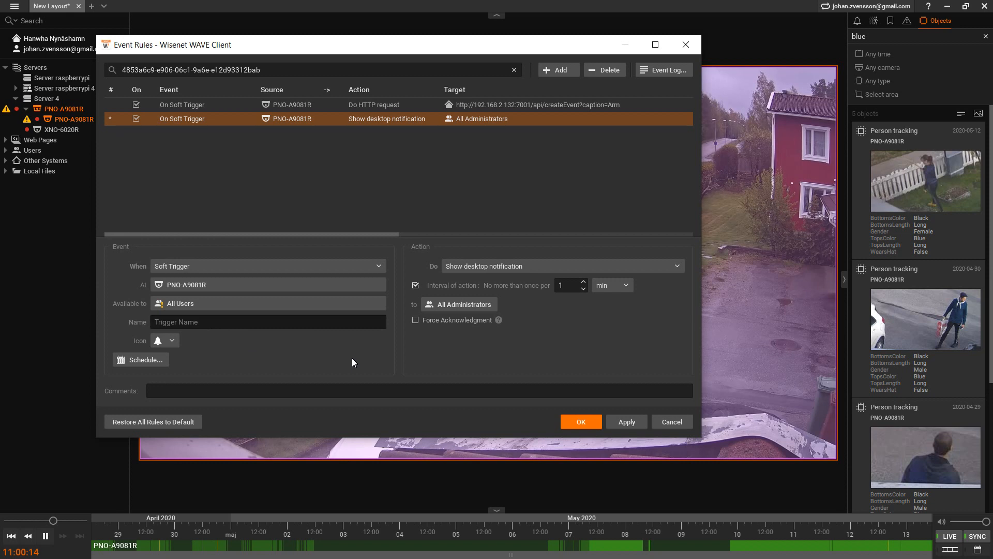
{"action": "type", "text": "Disarm"}
{"action": "left_click", "coordinate": [172, 340]}
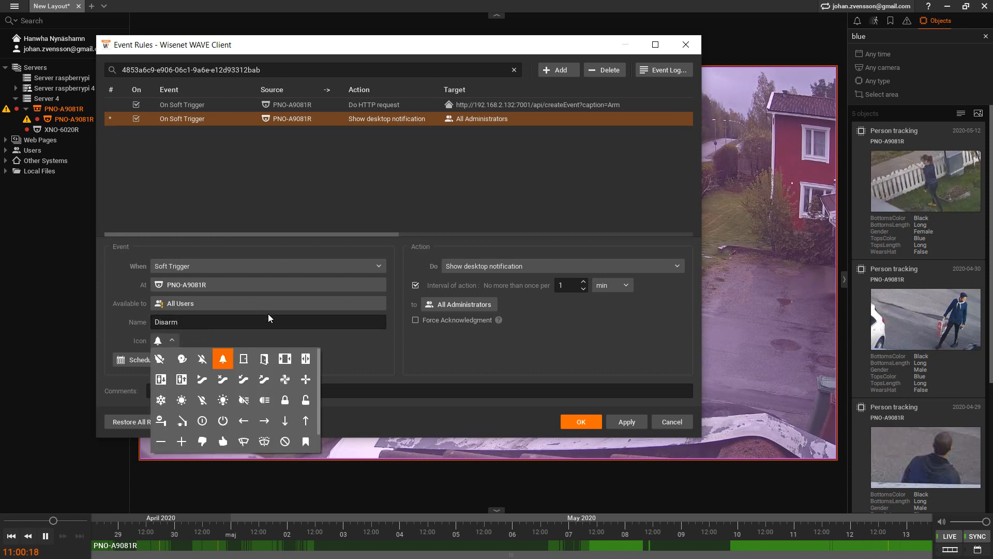
{"action": "left_click", "coordinate": [306, 400]}
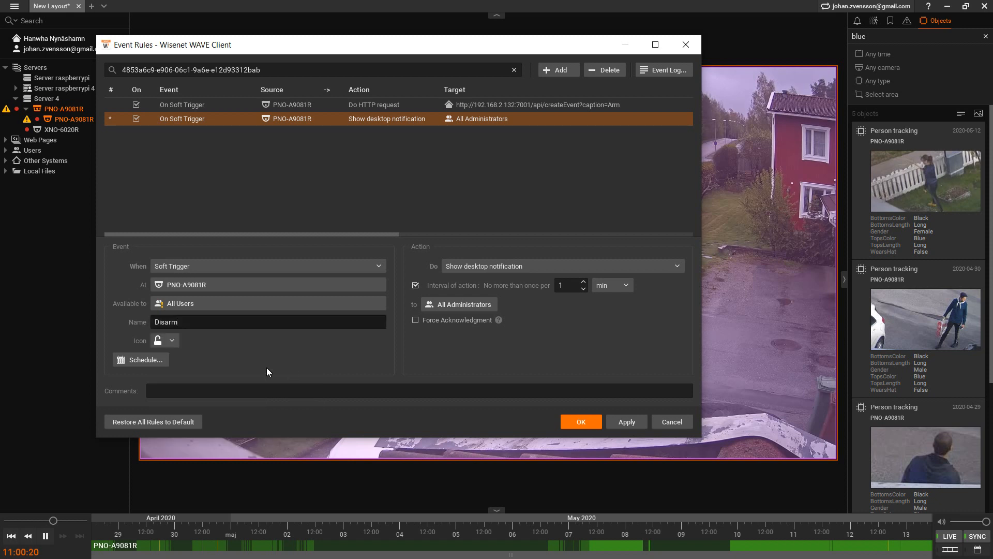
Step: Set the action to Do HTTP request, pasting the createEvent URL as the address
{"action": "left_click", "coordinate": [507, 267]}
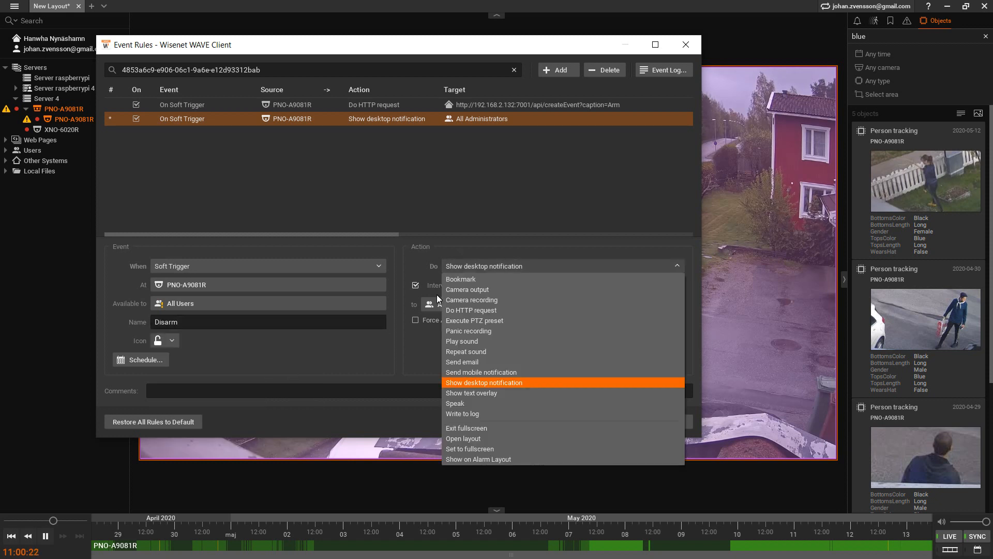
{"action": "left_click", "coordinate": [471, 310]}
{"action": "left_click", "coordinate": [490, 232]}
{"action": "type", "text": "http://192.168.2.132:7001/api/createEvent?caption=Arm"}
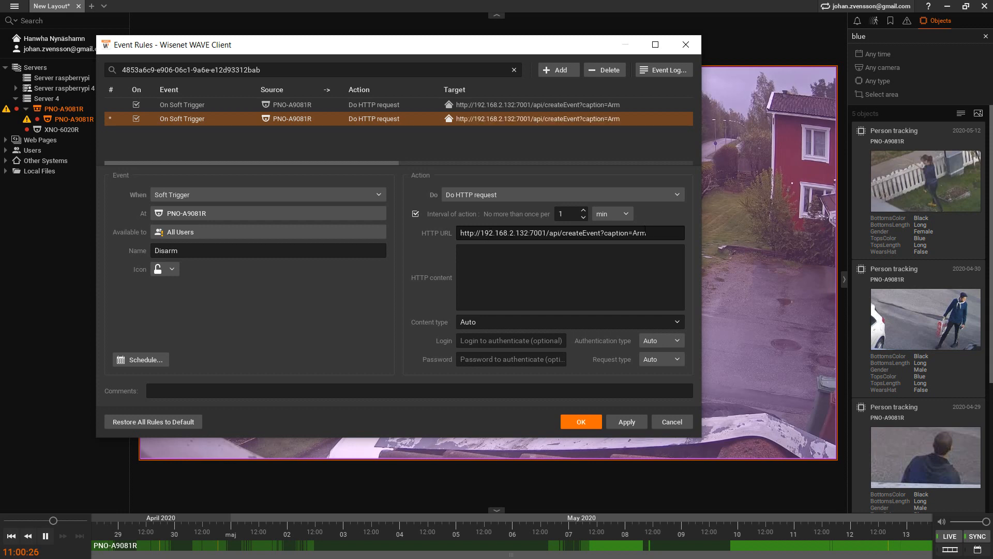
Step: Change the URL ending to caption=Disarm and enter login 'admin' with the account password
{"action": "left_click_drag", "start_coordinate": [646, 233], "coordinate": [632, 233]}
{"action": "type", "text": "Disrm"}
{"action": "key", "text": "BackSpace"}
{"action": "key", "text": "BackSpace"}
{"action": "type", "text": "arm"}
{"action": "left_click", "coordinate": [509, 341]}
{"action": "type", "text": "admi"}
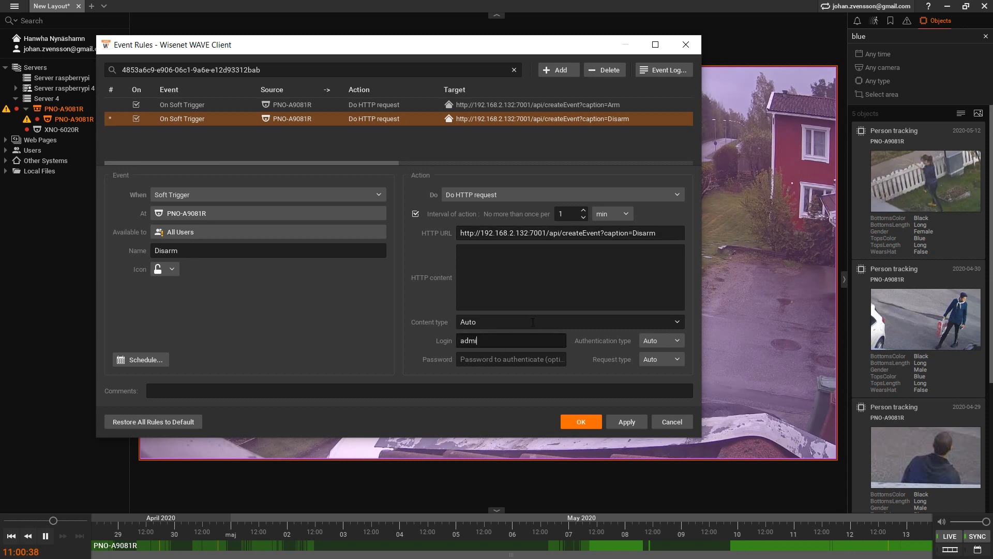
{"action": "type", "text": "n"}
{"action": "key", "text": "Tab"}
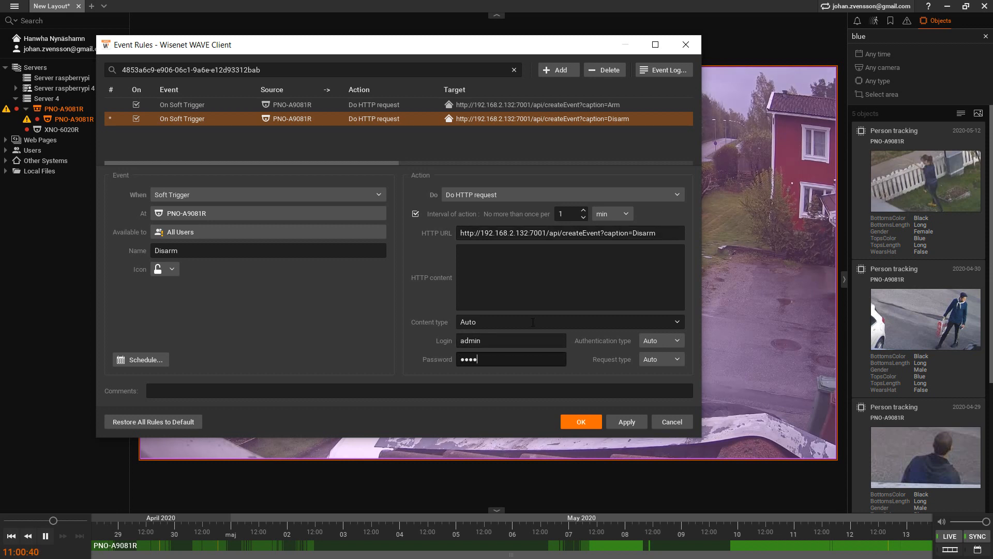
Step: Set both the Disarm and Arm rules' action interval unit to seconds, applying each
{"action": "left_click", "coordinate": [603, 214]}
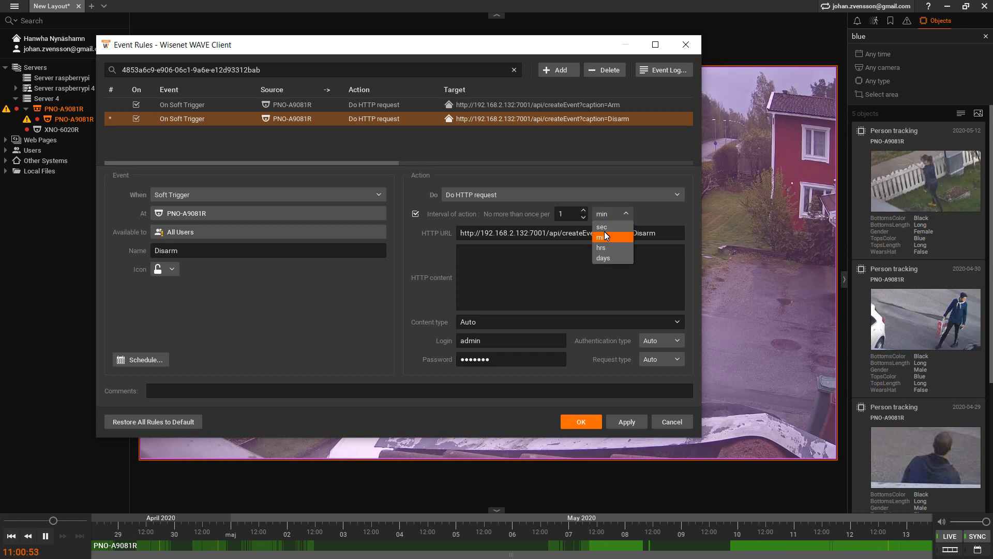
{"action": "left_click", "coordinate": [601, 226]}
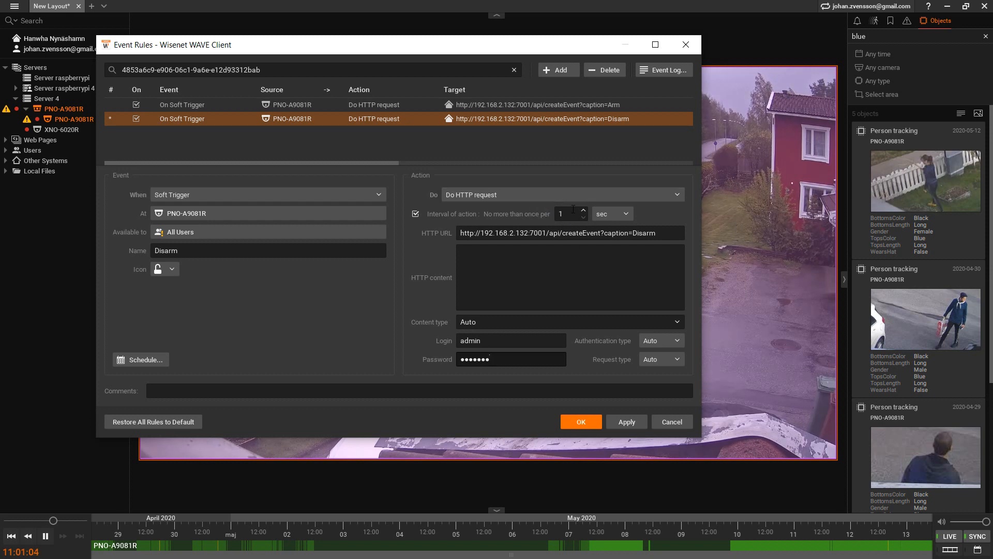
{"action": "left_click", "coordinate": [634, 421]}
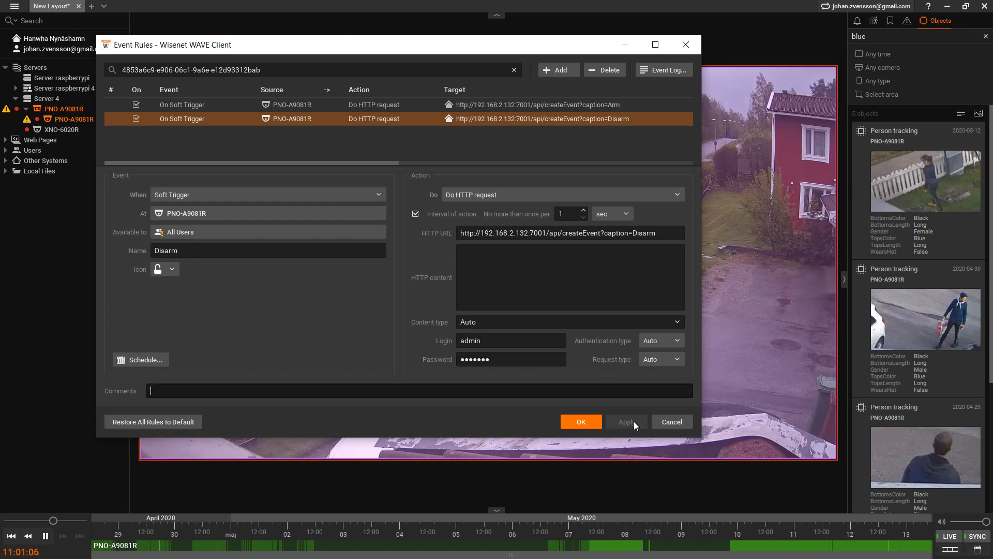
{"action": "left_click", "coordinate": [508, 107]}
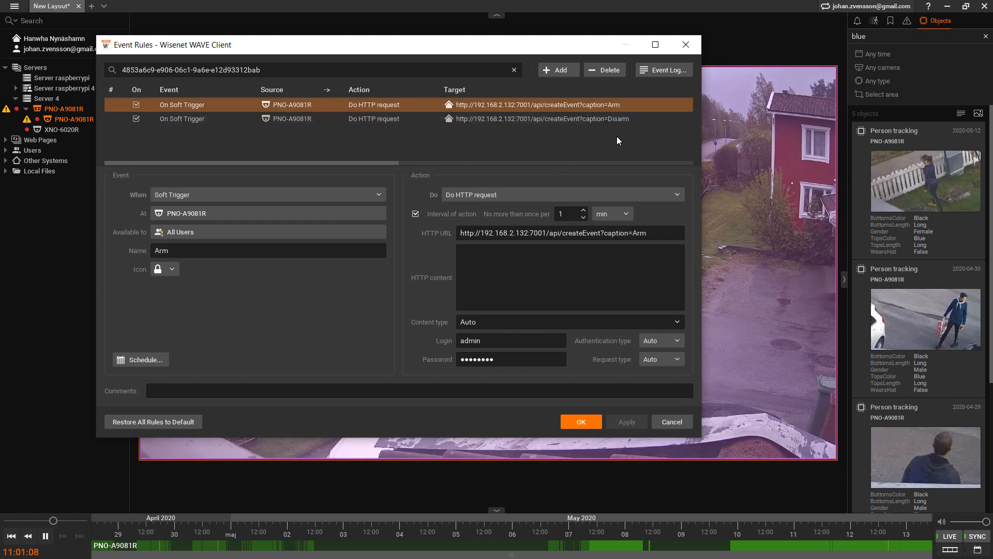
{"action": "left_click", "coordinate": [600, 214]}
{"action": "left_click", "coordinate": [607, 229]}
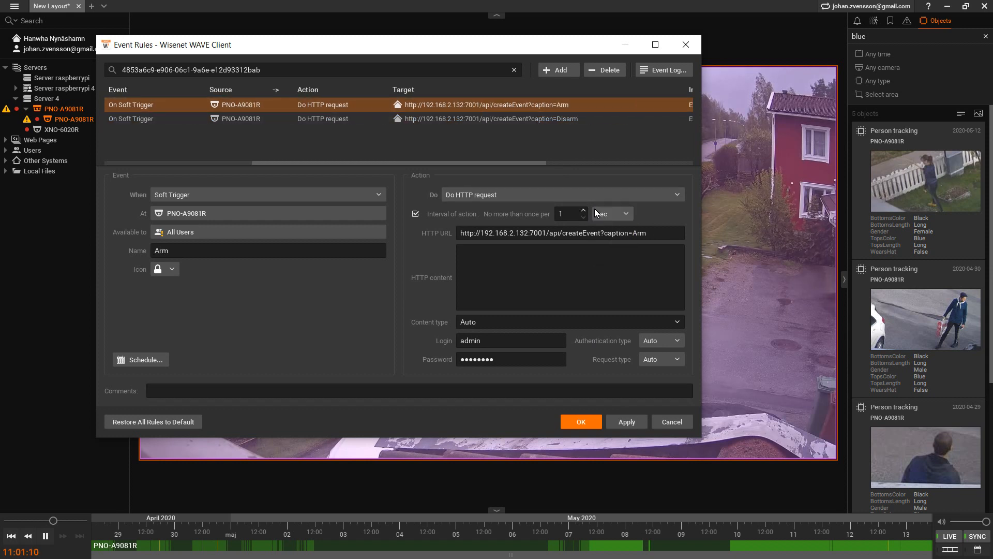
{"action": "left_click", "coordinate": [632, 423]}
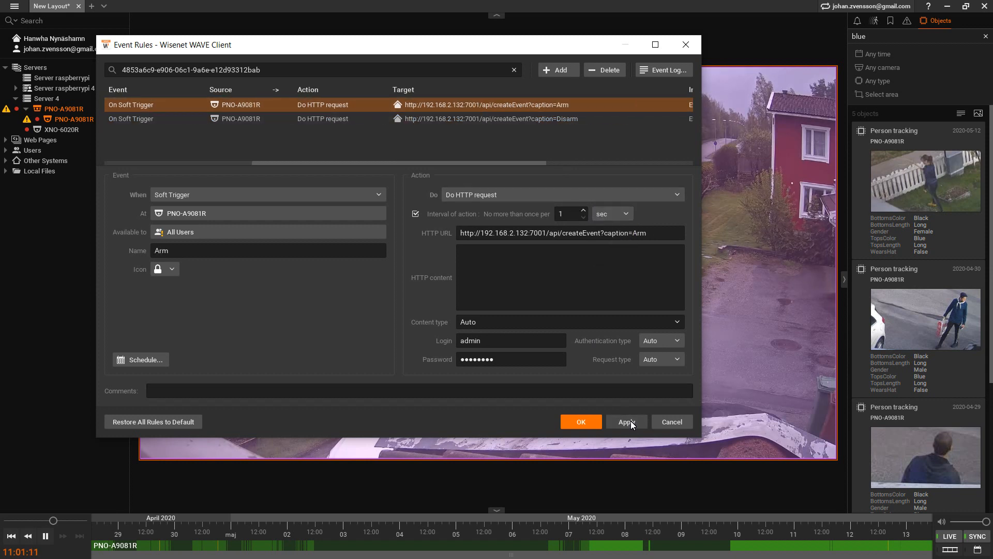
{"action": "left_click", "coordinate": [564, 115]}
{"action": "left_click", "coordinate": [605, 214]}
{"action": "left_click", "coordinate": [557, 105]}
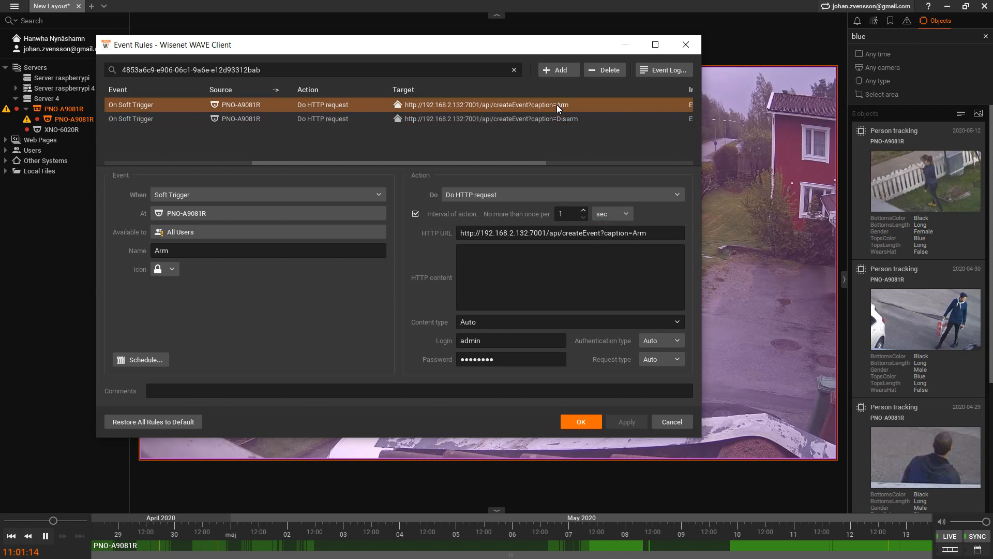
{"action": "left_click", "coordinate": [552, 118]}
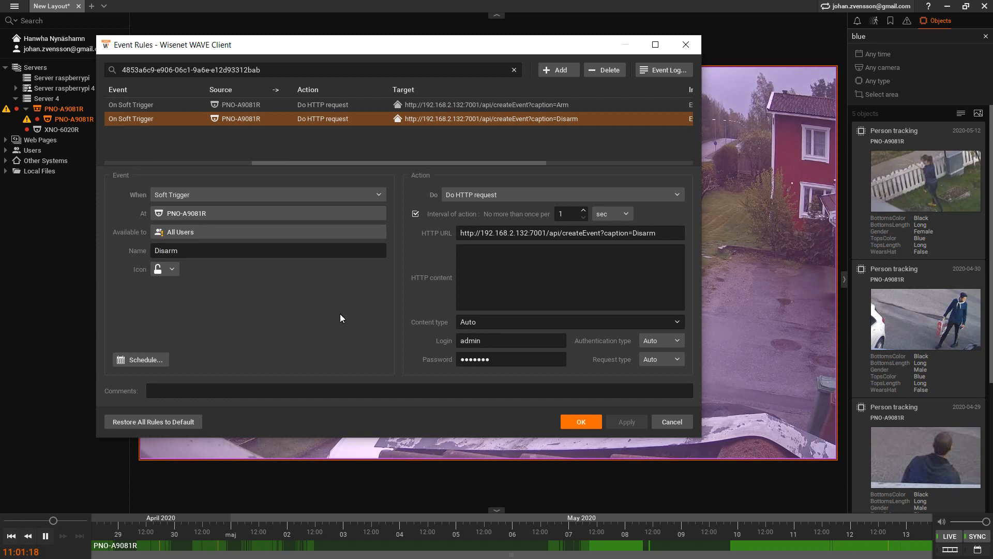
{"action": "mouse_move", "coordinate": [827, 379]}
{"action": "left_click_drag", "start_coordinate": [523, 48], "coordinate": [499, 100]}
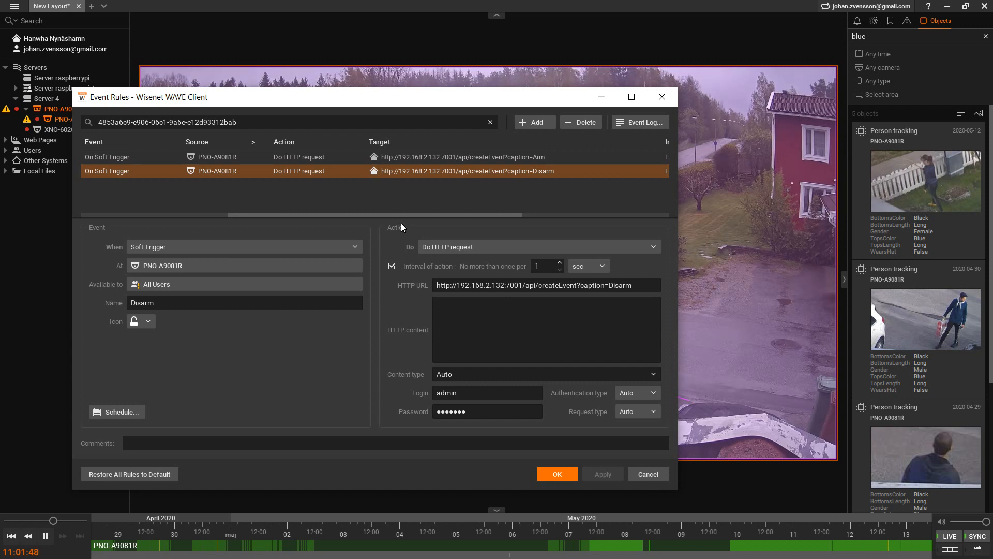
{"action": "left_click_drag", "start_coordinate": [292, 97], "coordinate": [326, 51]}
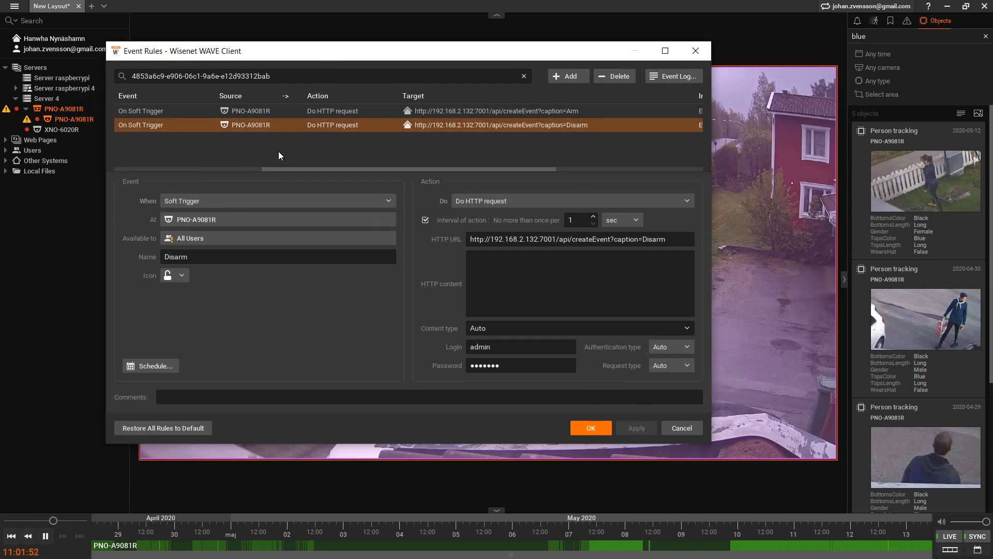
Step: Add an Analytics Event rule on PNO-A9081R for Virtual line crossing events
{"action": "left_click", "coordinate": [567, 77]}
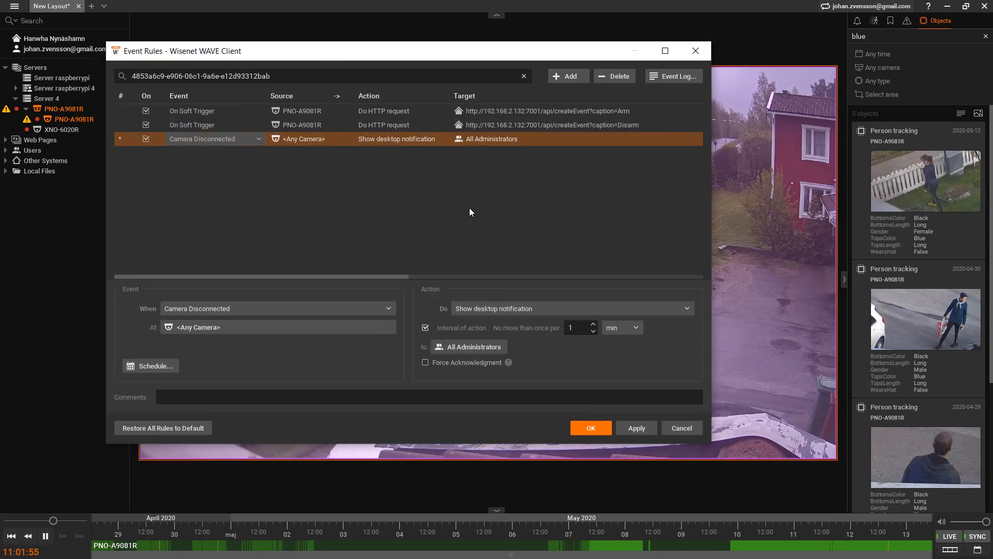
{"action": "left_click", "coordinate": [212, 308]}
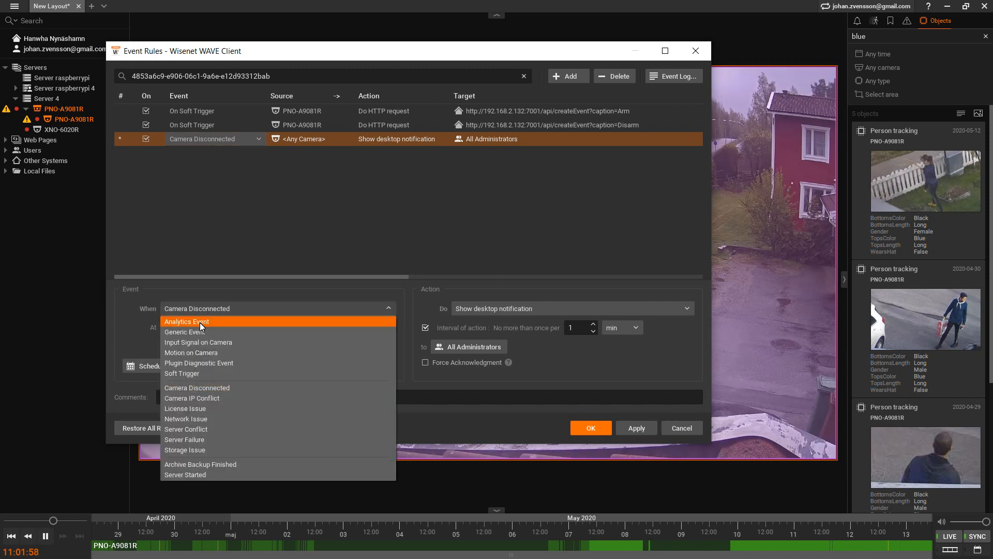
{"action": "left_click", "coordinate": [199, 322]}
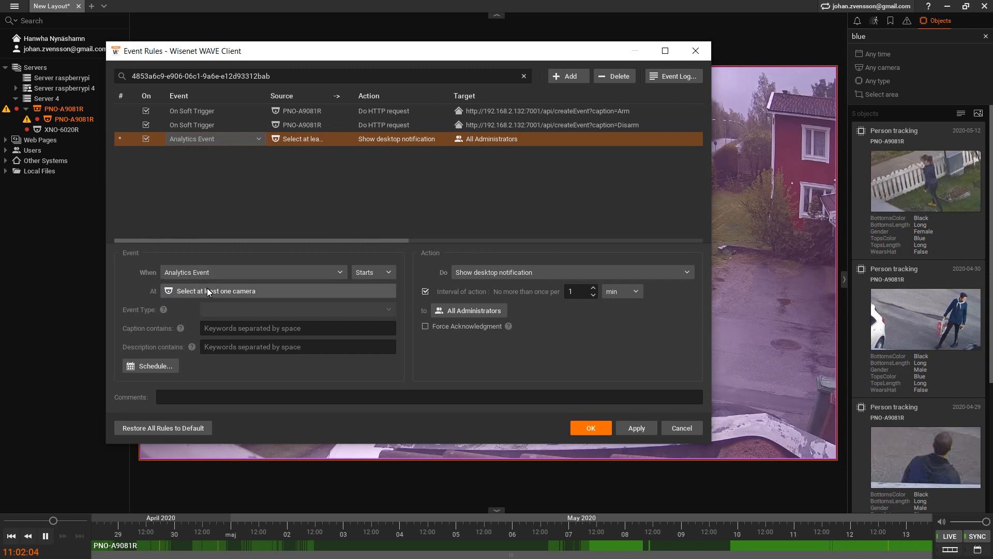
{"action": "left_click", "coordinate": [234, 292]}
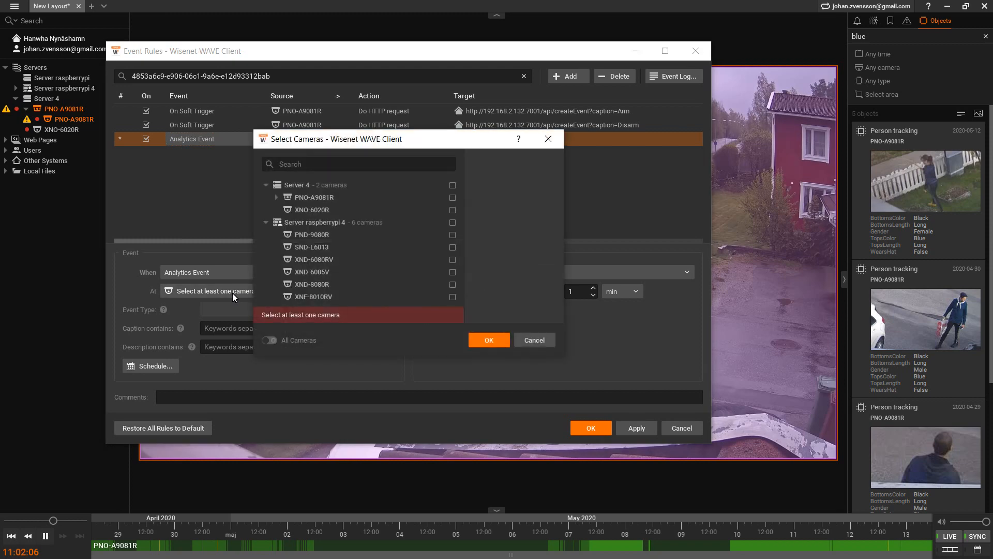
{"action": "left_click", "coordinate": [278, 197]}
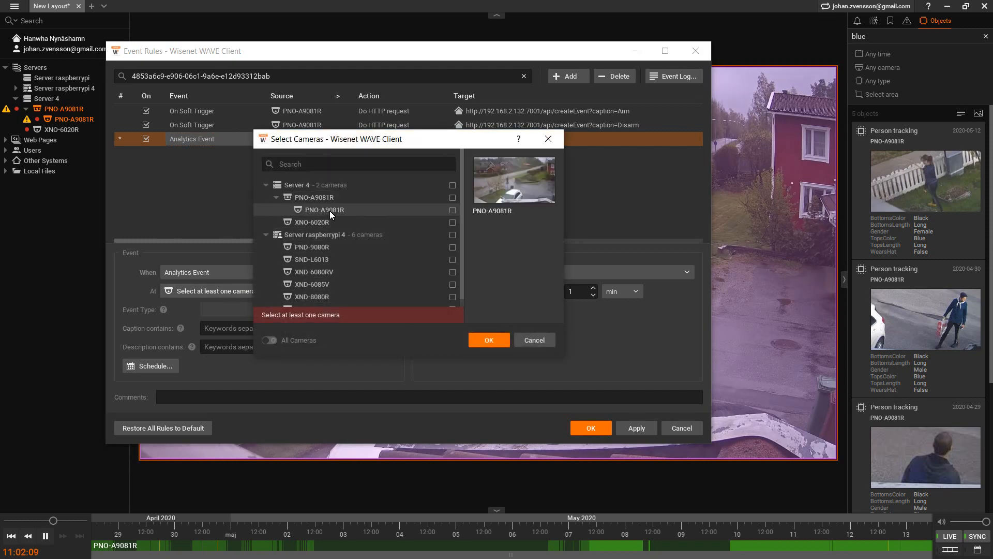
{"action": "left_click", "coordinate": [330, 210]}
{"action": "left_click", "coordinate": [489, 340]}
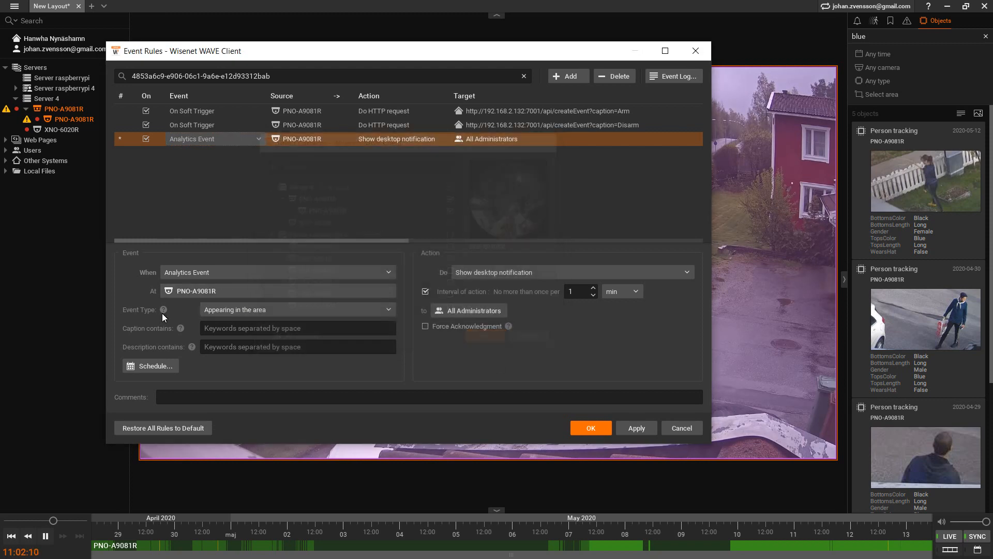
{"action": "left_click", "coordinate": [252, 312]}
{"action": "scroll", "coordinate": [275, 359], "scroll_direction": "down", "scroll_amount": 3}
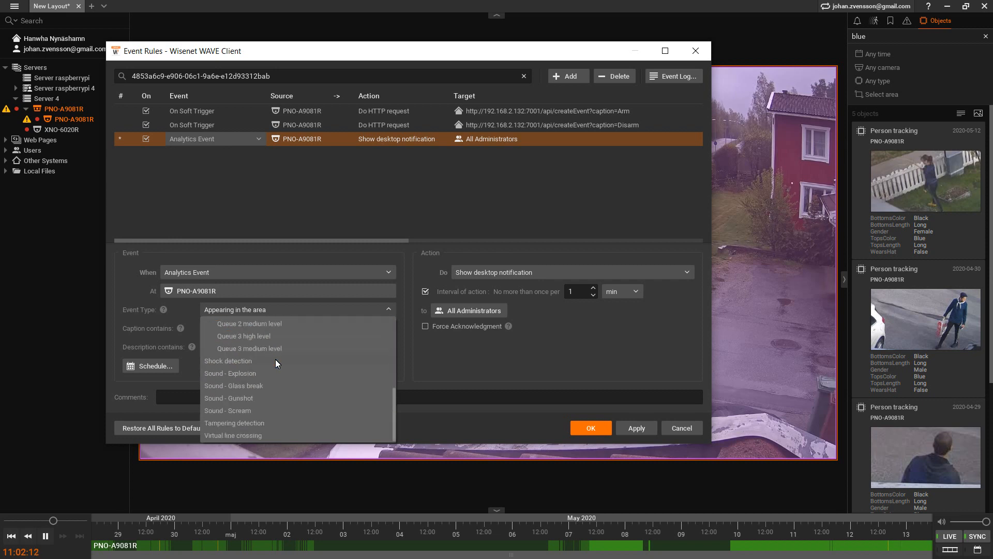
{"action": "left_click", "coordinate": [228, 436]}
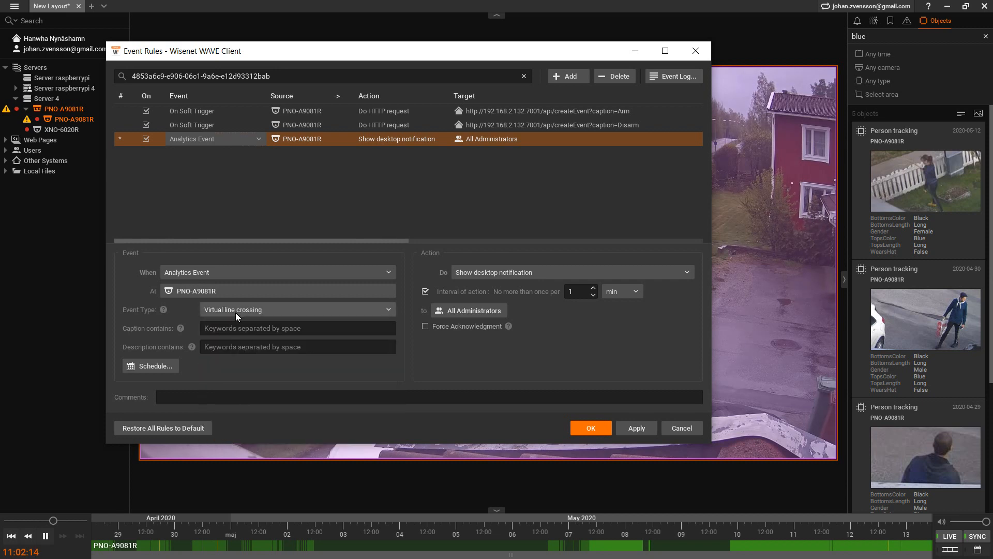
Step: Make it send a mobile notification to the chosen user, then apply the rule
{"action": "left_click", "coordinate": [488, 274]}
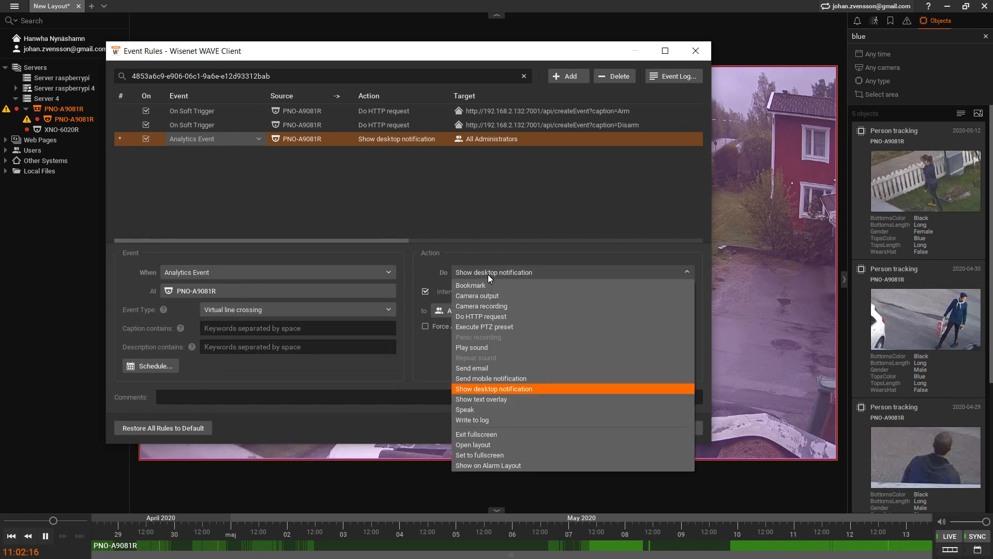
{"action": "left_click", "coordinate": [488, 379]}
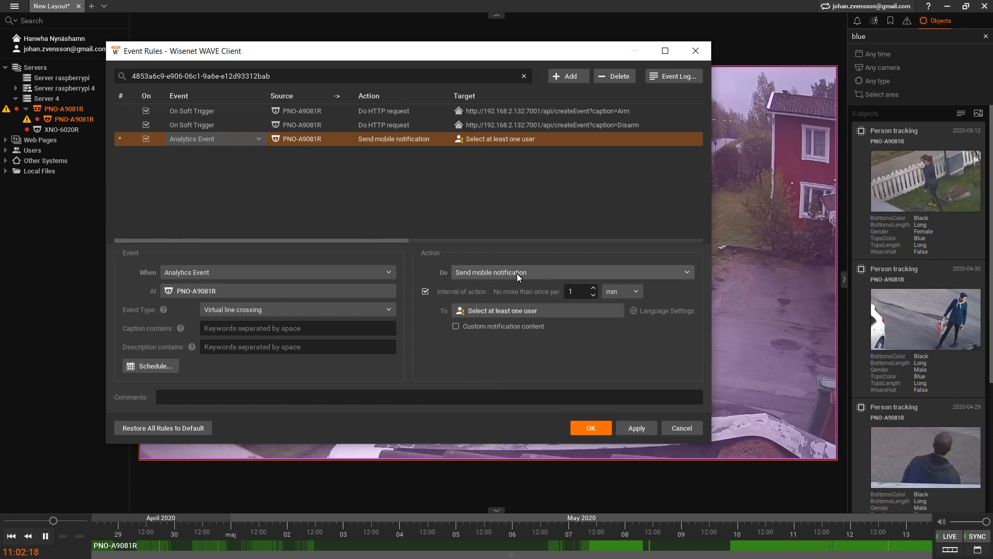
{"action": "left_click", "coordinate": [500, 313]}
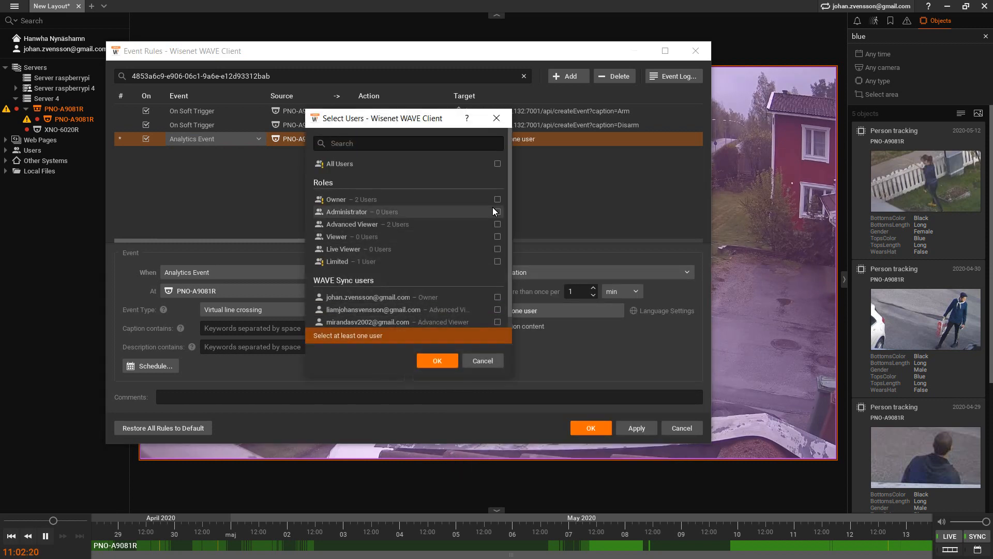
{"action": "left_click", "coordinate": [498, 297]}
{"action": "left_click", "coordinate": [441, 361]}
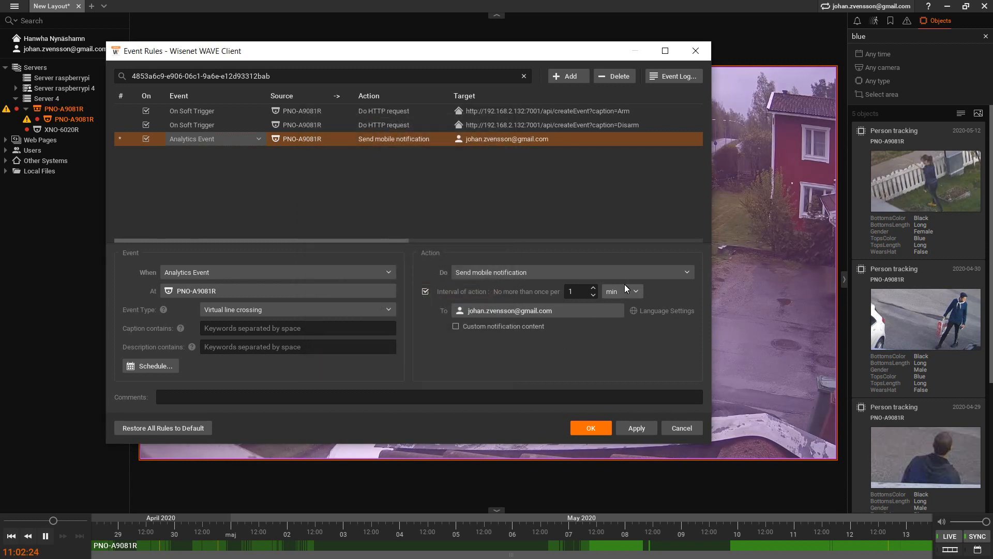
{"action": "left_click", "coordinate": [637, 428]}
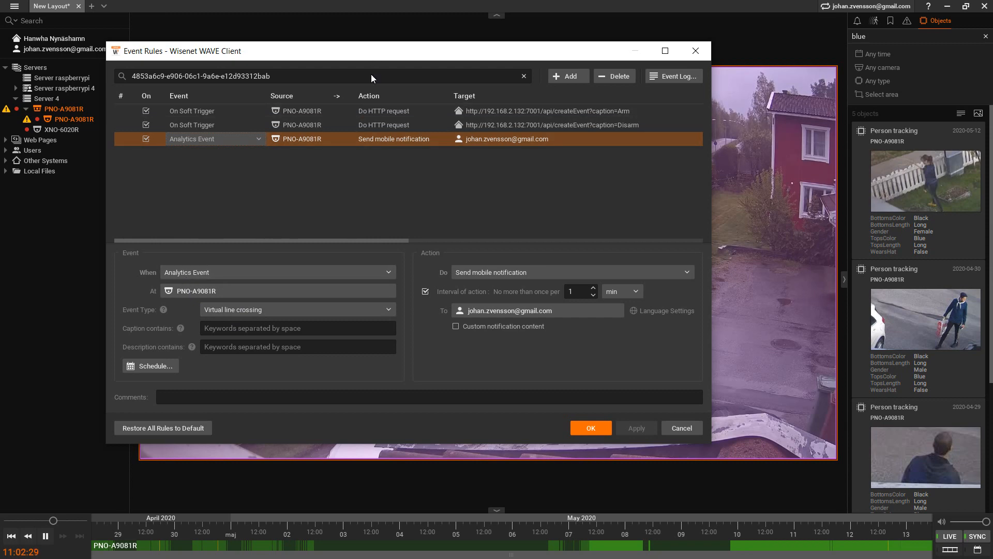
Step: Reposition the Event Rules window and select the Arm soft-trigger rule to view its HTTP settings
{"action": "left_click_drag", "start_coordinate": [368, 56], "coordinate": [363, 101]}
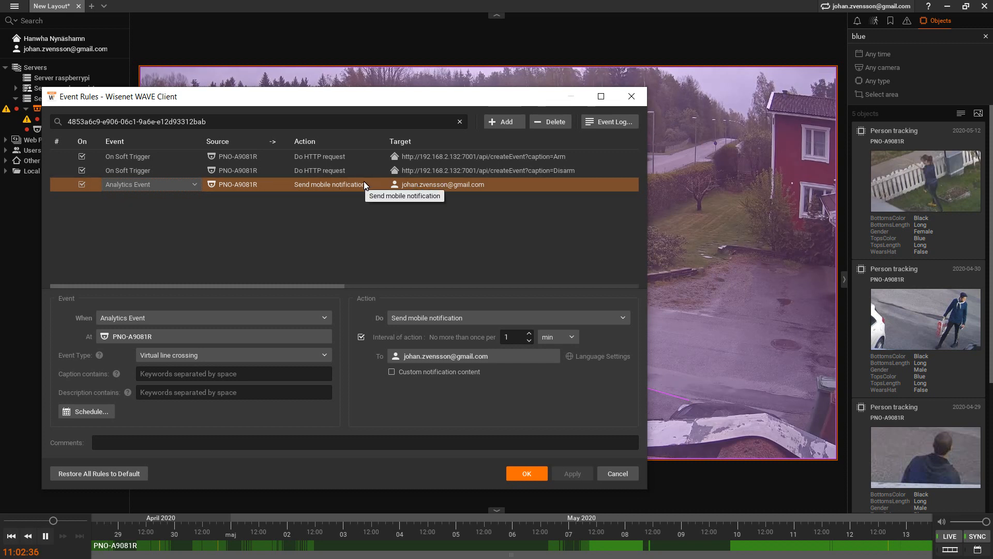
{"action": "left_click_drag", "start_coordinate": [365, 97], "coordinate": [360, 50]}
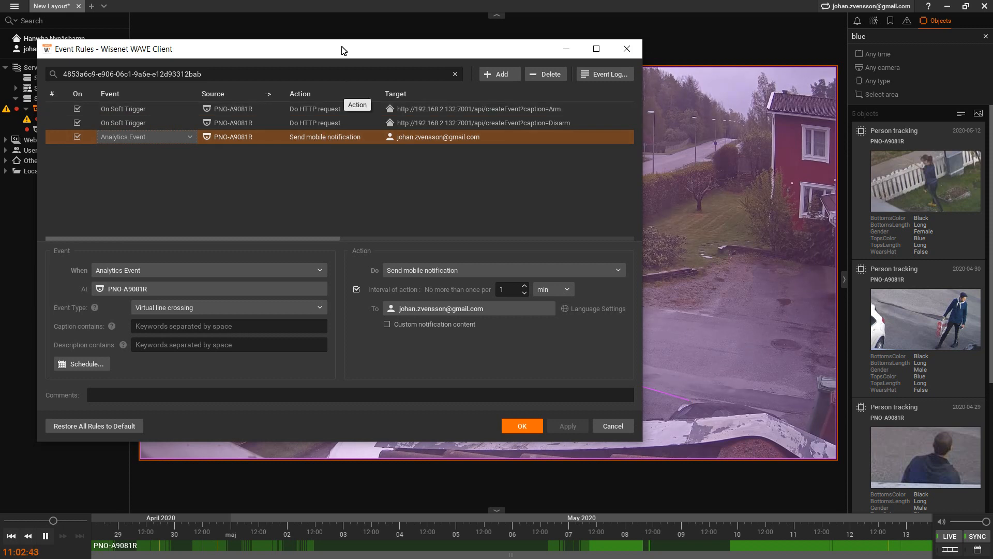
{"action": "left_click_drag", "start_coordinate": [344, 47], "coordinate": [381, 40]}
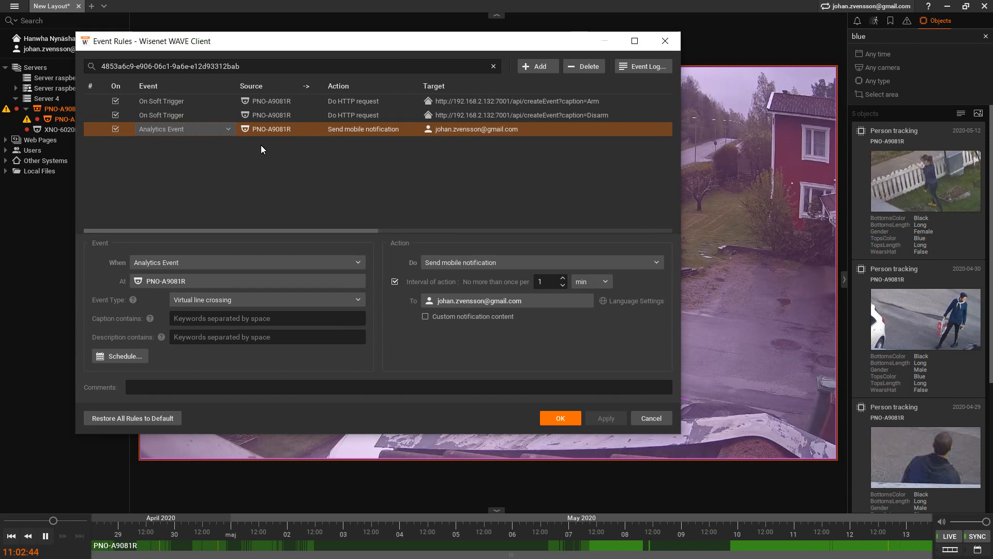
{"action": "left_click_drag", "start_coordinate": [559, 48], "coordinate": [555, 81]}
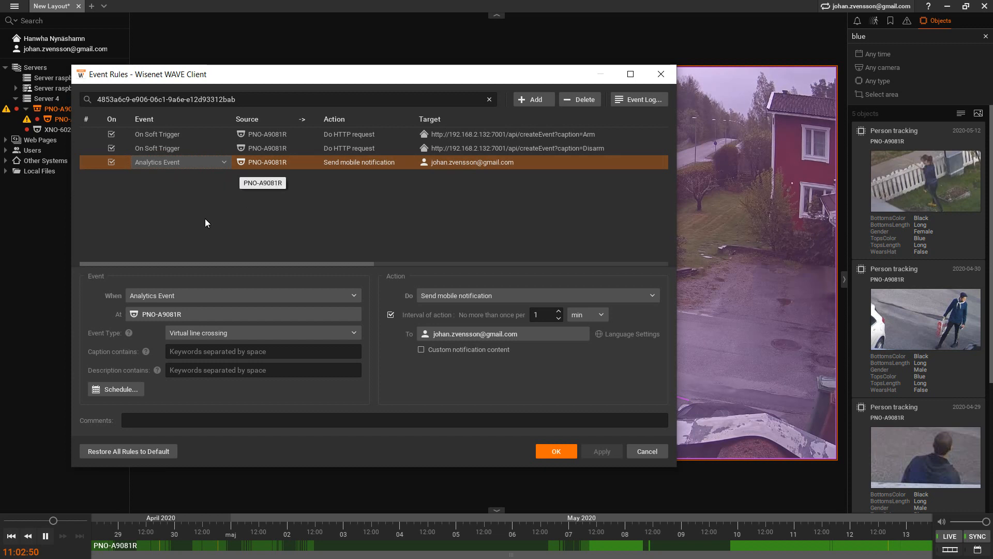
{"action": "left_click_drag", "start_coordinate": [435, 75], "coordinate": [443, 46]}
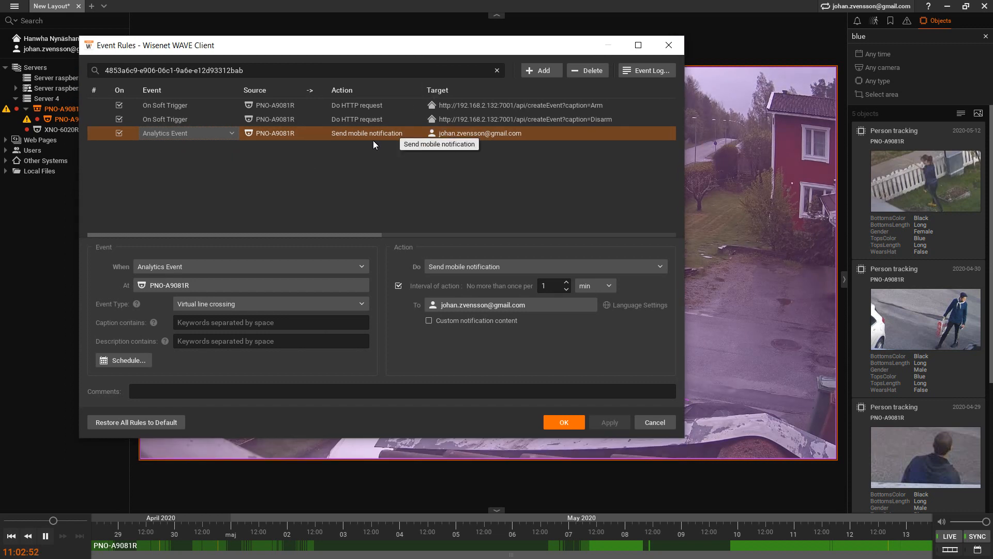
{"action": "left_click", "coordinate": [375, 106]}
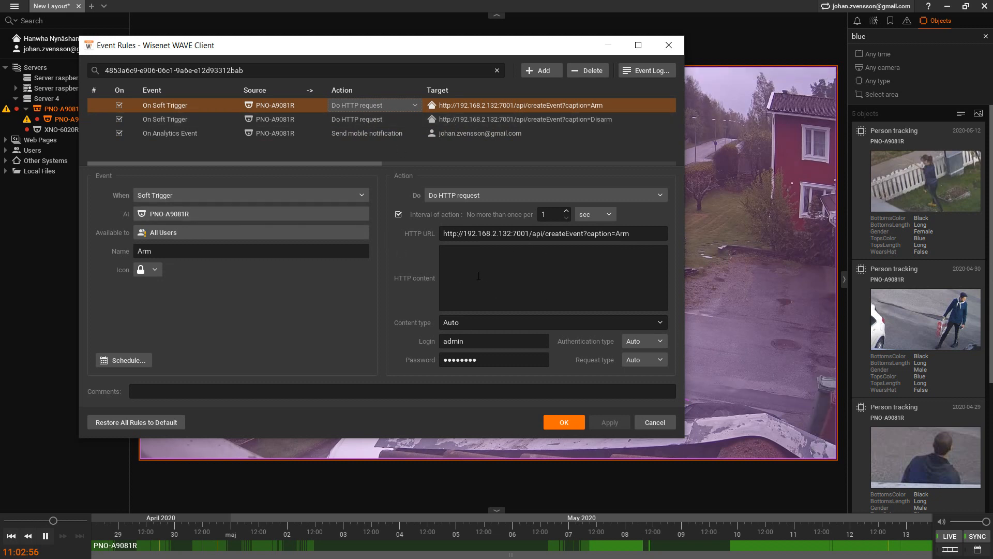
Step: Add a Generic Event rule whose caption must contain 'Arm'
{"action": "left_click", "coordinate": [279, 106]}
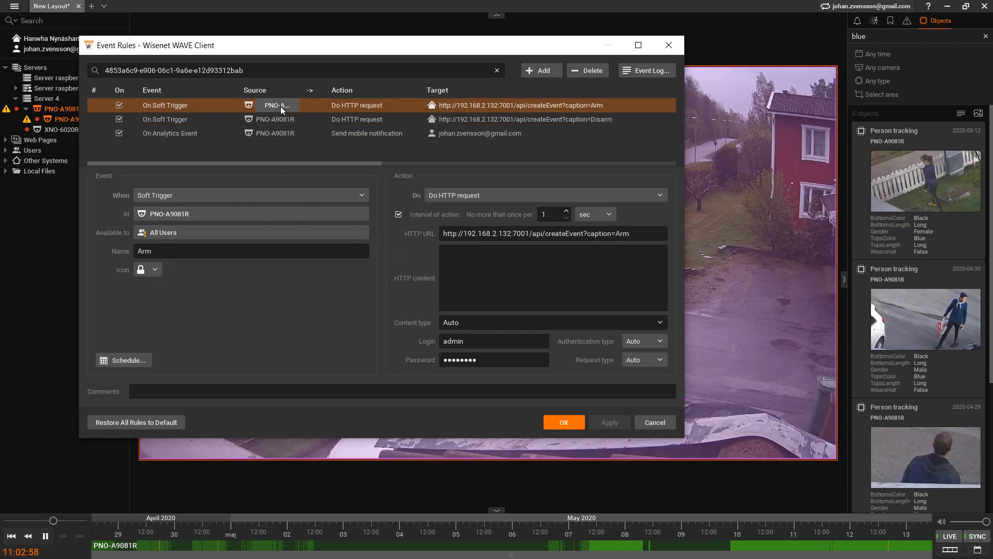
{"action": "left_click", "coordinate": [541, 71]}
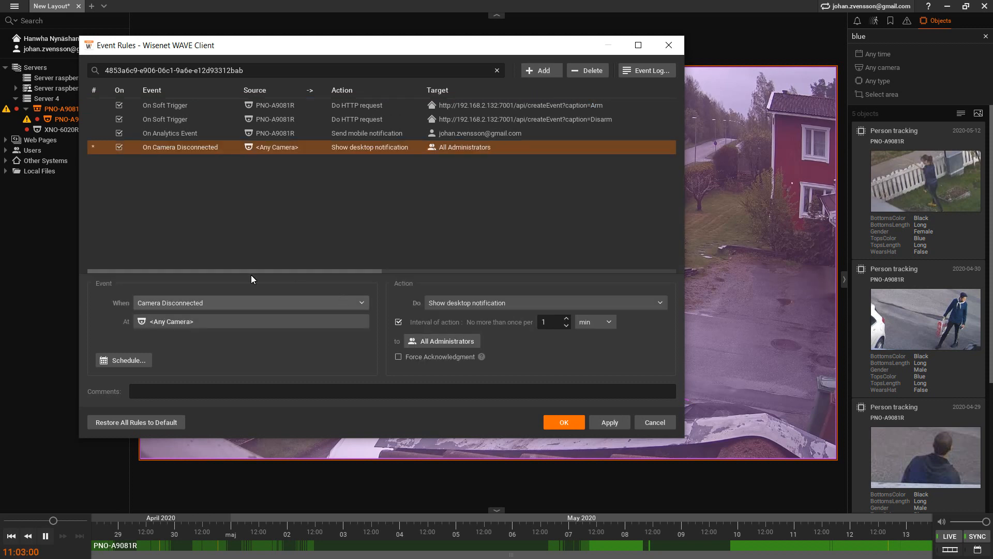
{"action": "left_click", "coordinate": [202, 303]}
{"action": "left_click", "coordinate": [153, 330]}
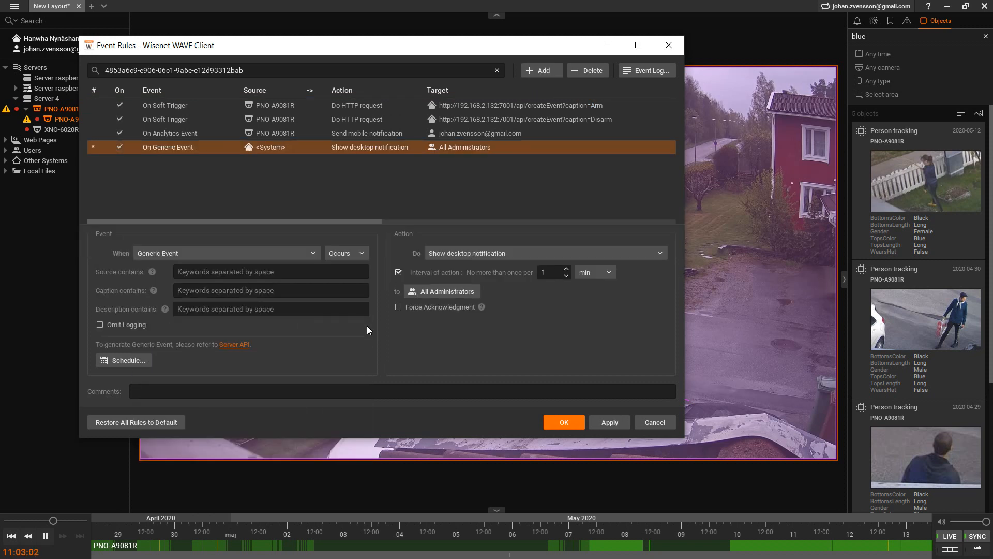
{"action": "left_click", "coordinate": [209, 290]}
{"action": "type", "text": "Arm"}
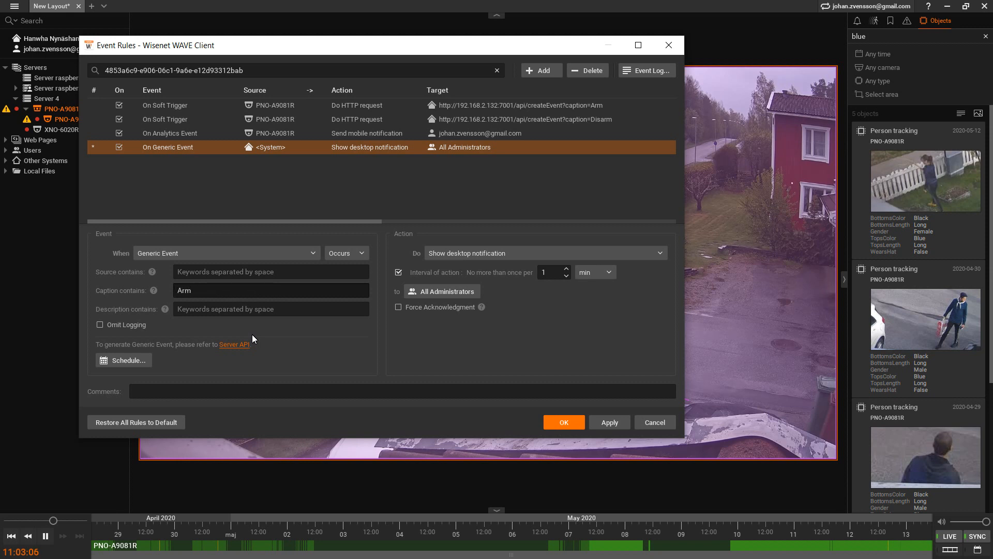
Step: Set its action to Do HTTP request, then open Server 4's Server Web Page
{"action": "mouse_move", "coordinate": [822, 385]}
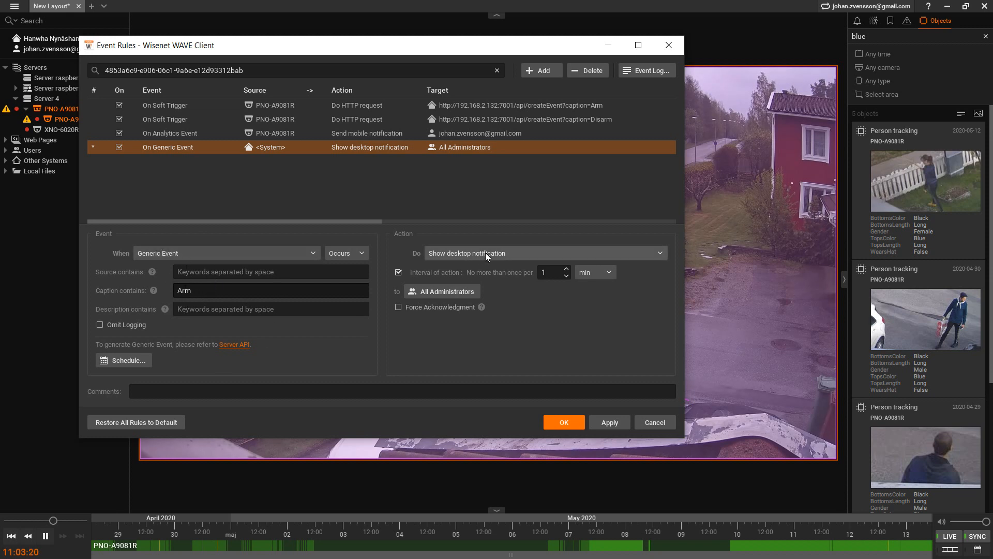
{"action": "left_click", "coordinate": [453, 256]}
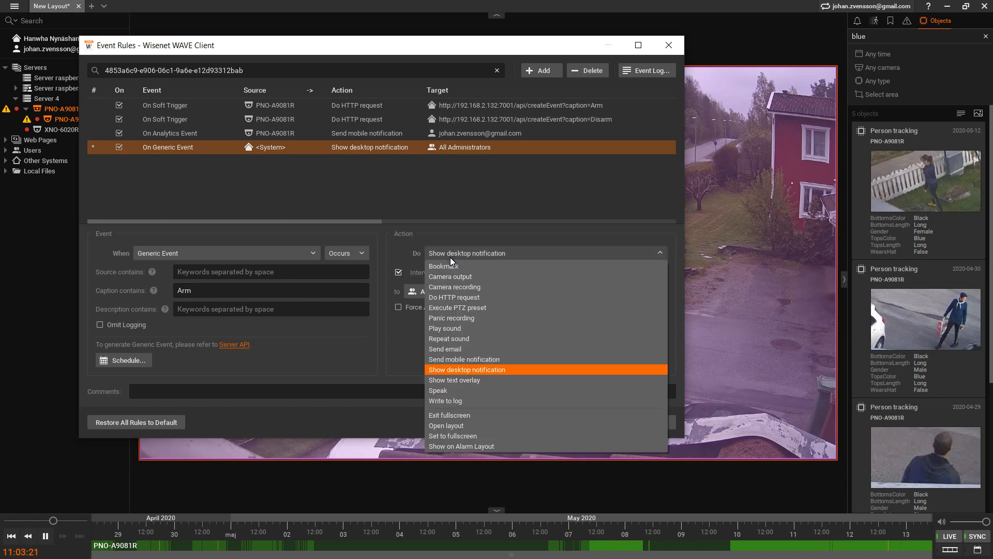
{"action": "left_click", "coordinate": [451, 297]}
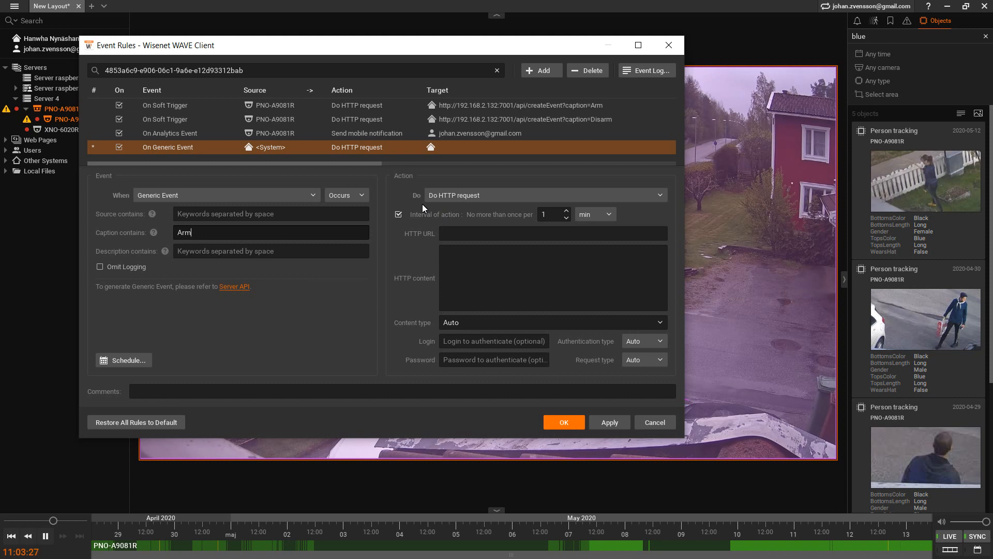
{"action": "left_click_drag", "start_coordinate": [346, 37], "coordinate": [509, 34]}
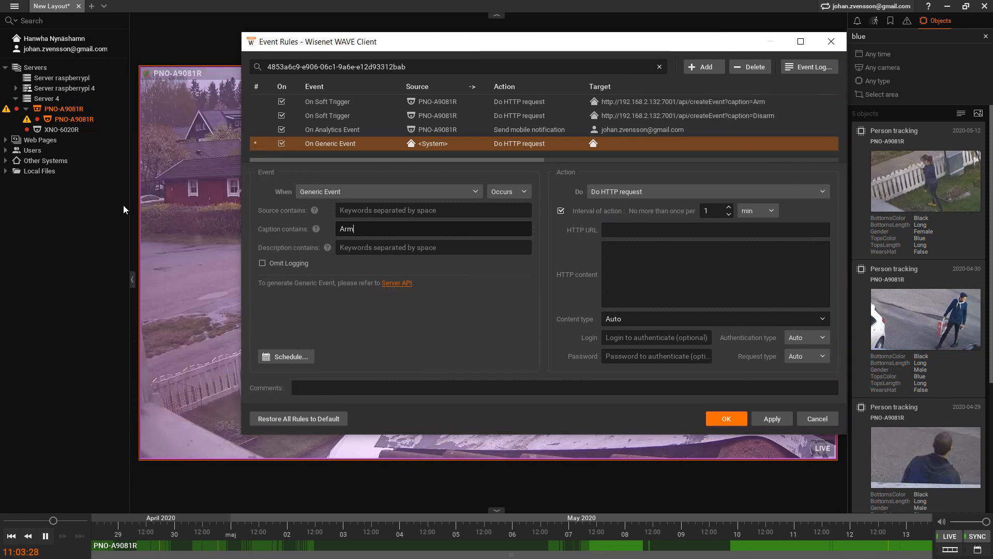
{"action": "right_click", "coordinate": [46, 98]}
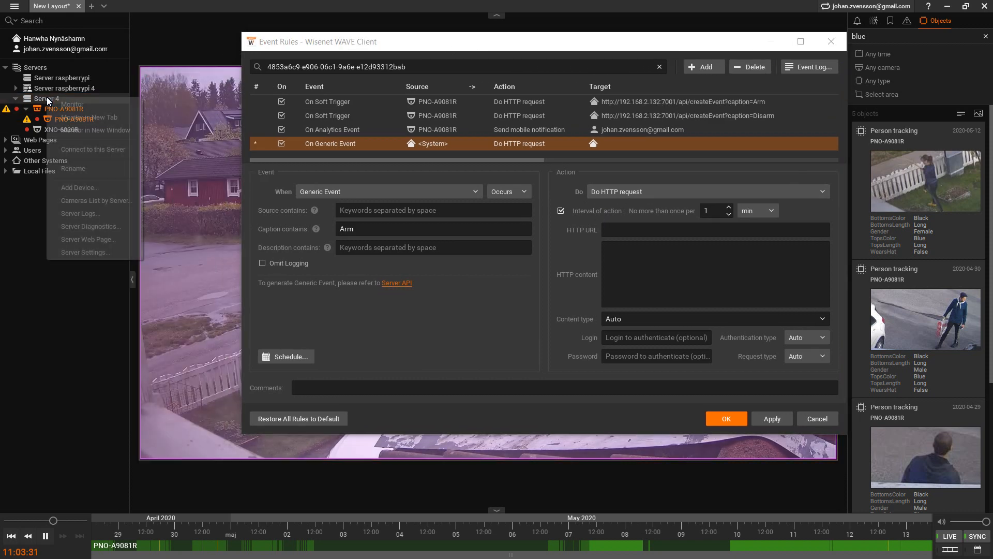
{"action": "left_click", "coordinate": [82, 240]}
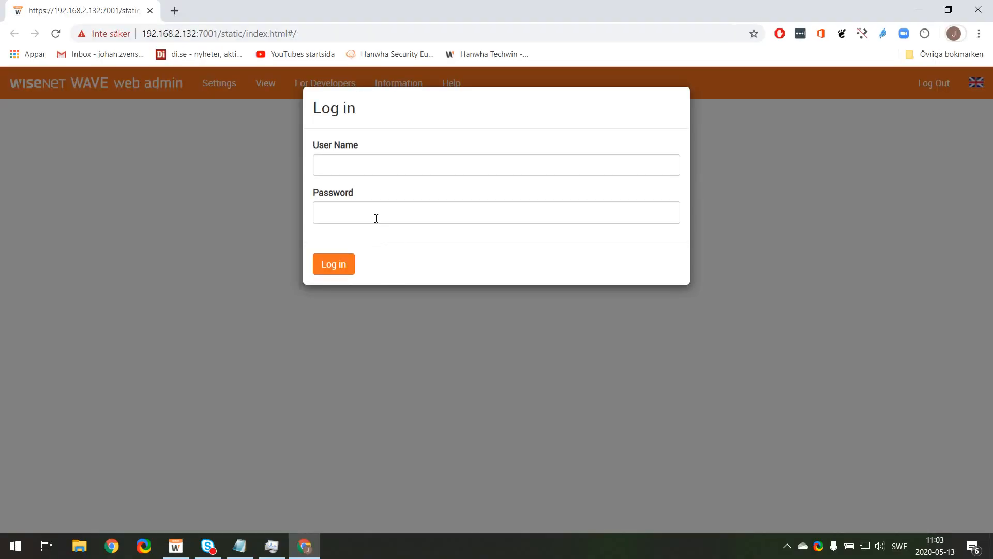
Step: Log in to the web admin as 'admin' with the account password and open For Developers
{"action": "left_click", "coordinate": [357, 166]}
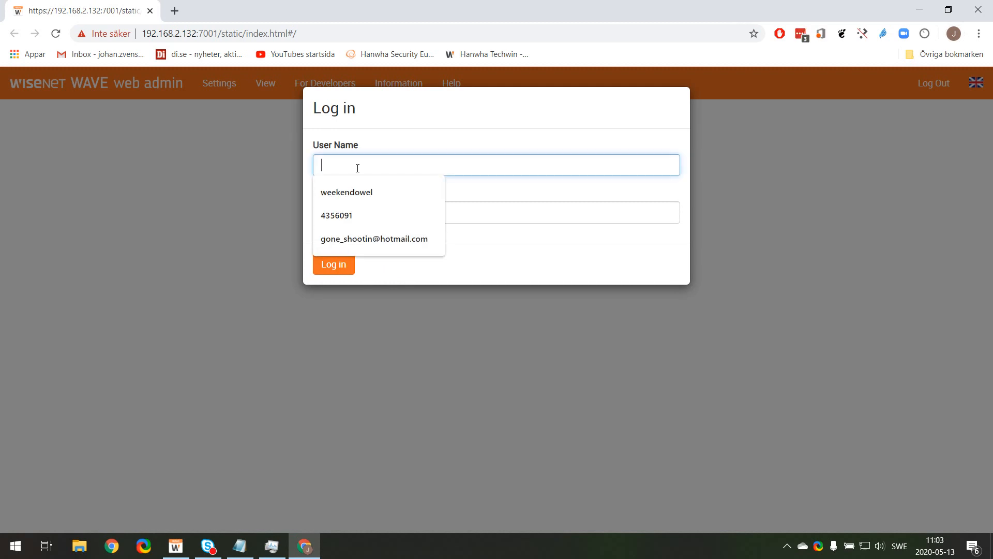
{"action": "type", "text": "admin"}
{"action": "key", "text": "Tab"}
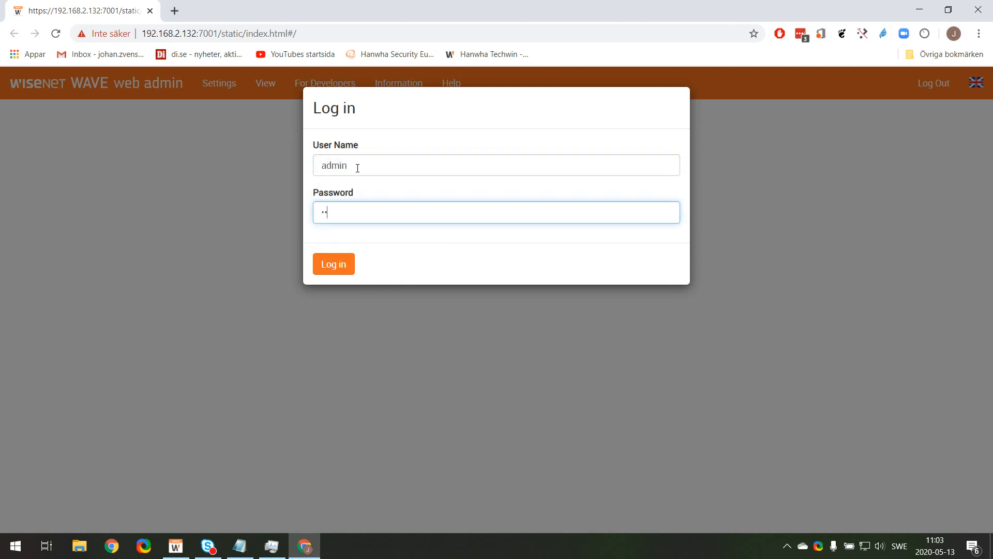
{"action": "type", "text": "••••••••"}
{"action": "key", "text": "Return"}
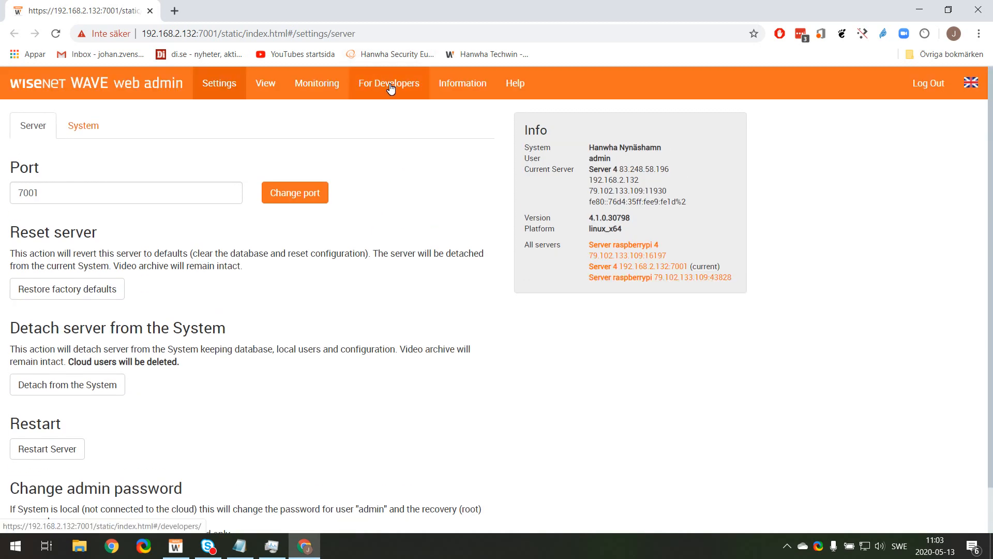
{"action": "left_click", "coordinate": [390, 87]}
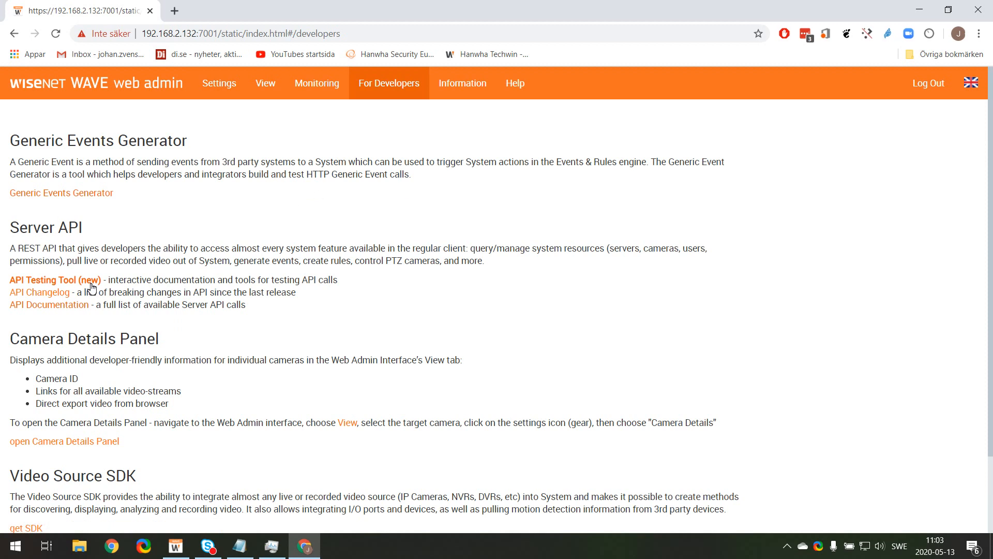
Step: Run getEventRules in the API Testing Tool to list all the server's event rules
{"action": "left_click", "coordinate": [40, 284]}
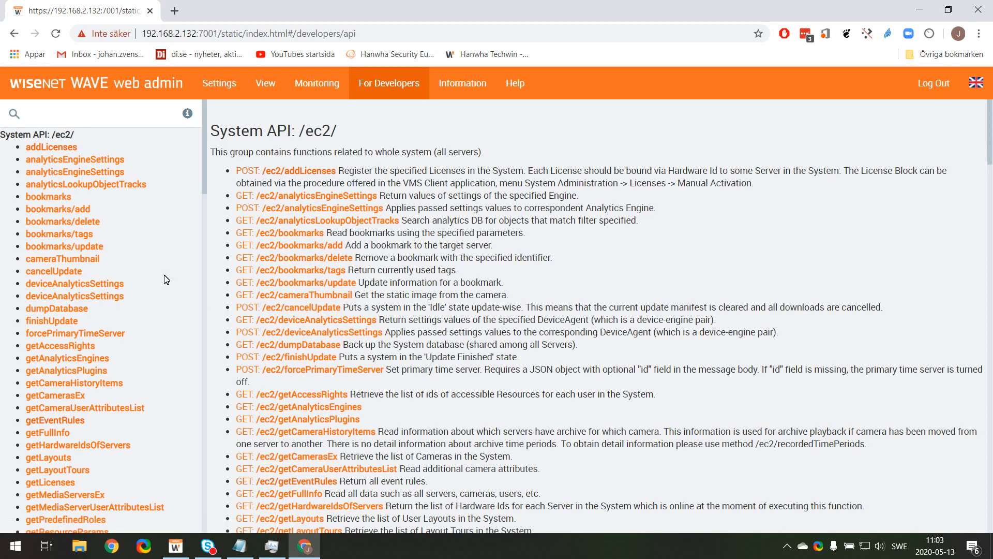
{"action": "scroll", "coordinate": [144, 271], "scroll_direction": "down", "scroll_amount": 2}
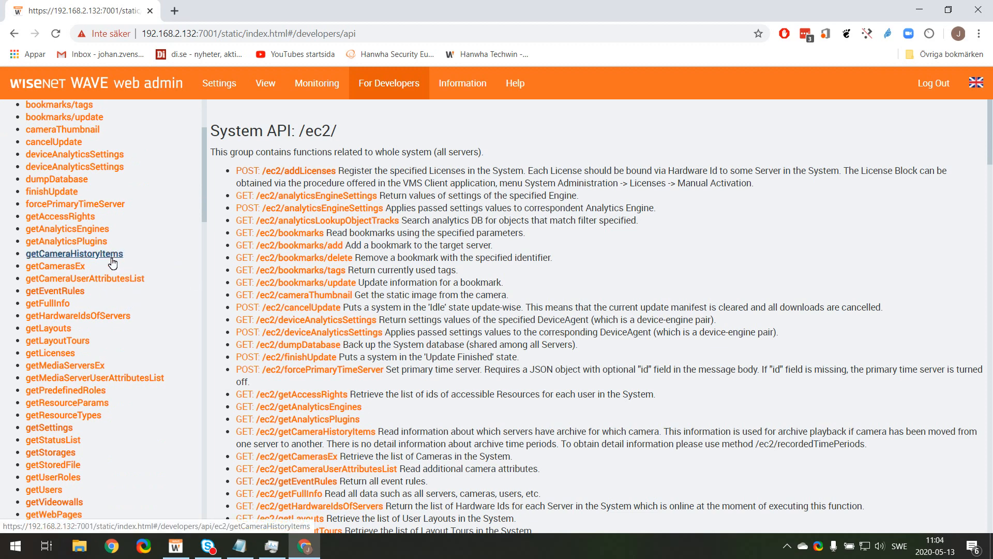
{"action": "left_click", "coordinate": [63, 292]}
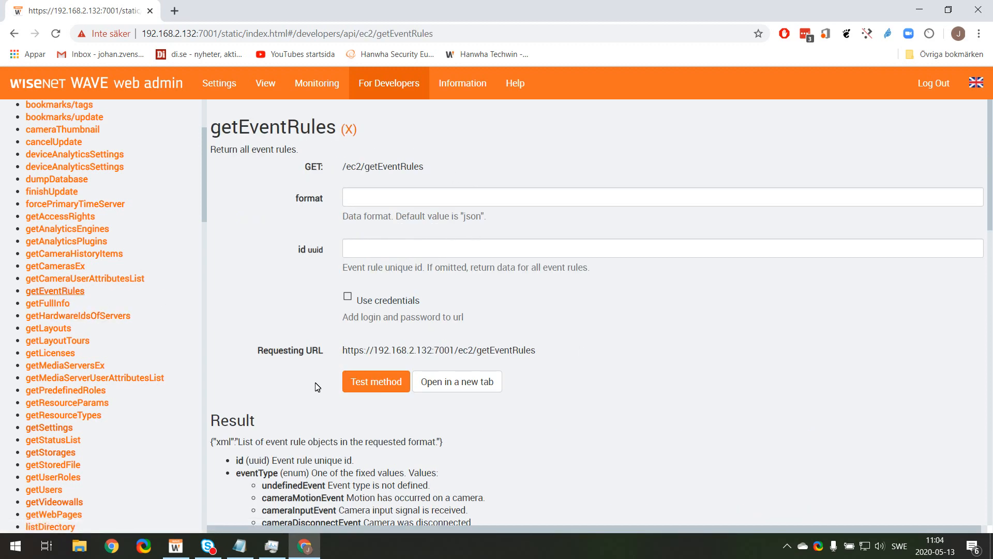
{"action": "left_click", "coordinate": [382, 383]}
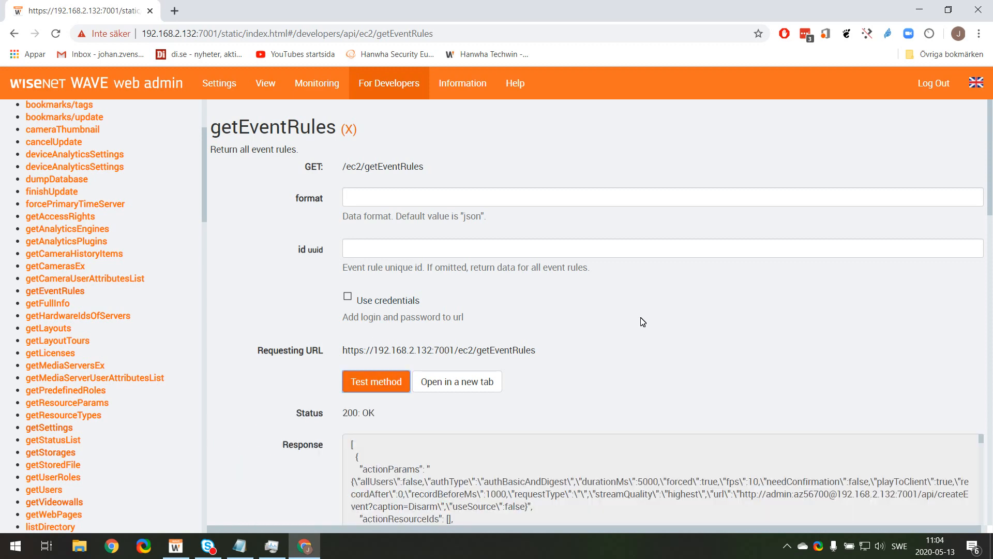
{"action": "scroll", "coordinate": [723, 325], "scroll_direction": "down", "scroll_amount": 3}
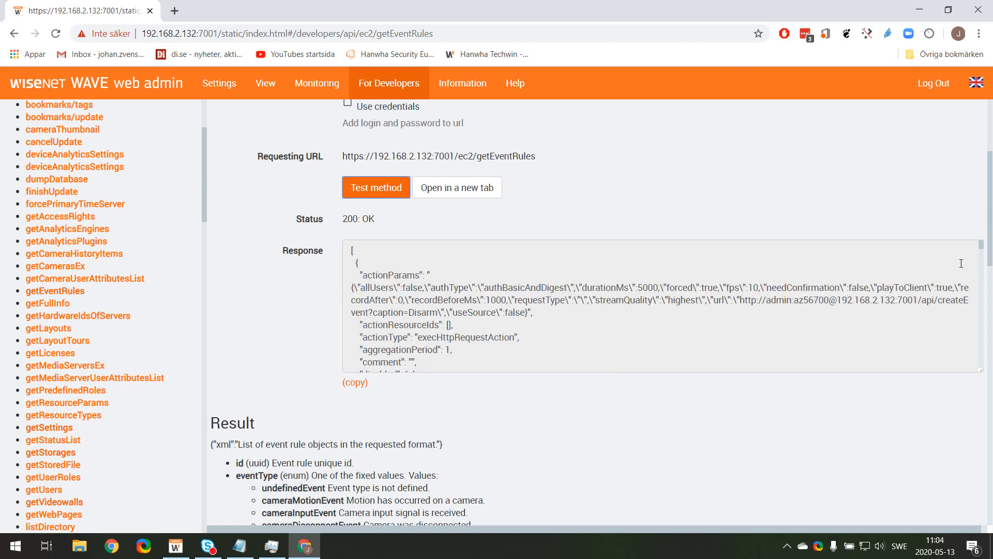
{"action": "scroll", "coordinate": [429, 297], "scroll_direction": "down", "scroll_amount": 10}
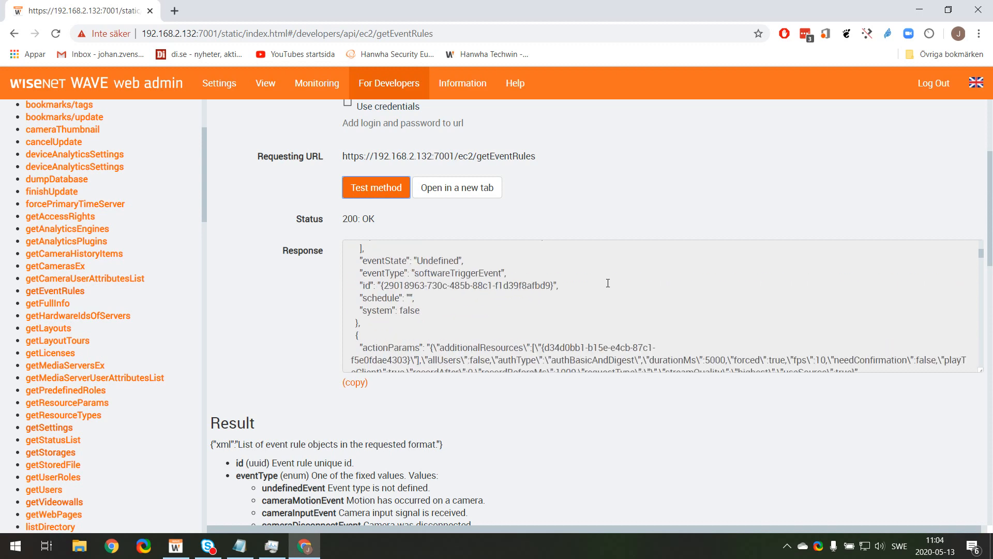
{"action": "scroll", "coordinate": [608, 283], "scroll_direction": "down", "scroll_amount": 5}
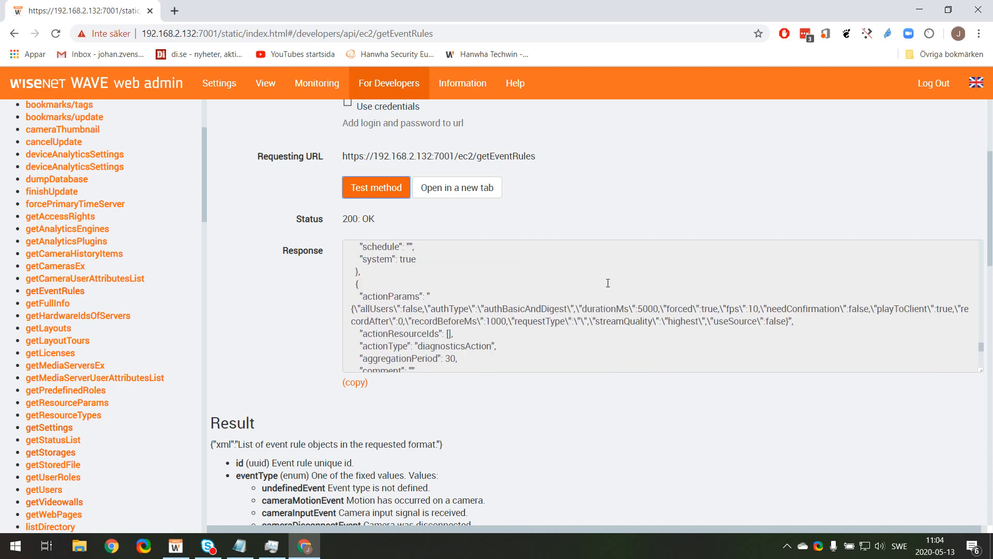
{"action": "scroll", "coordinate": [595, 287], "scroll_direction": "up", "scroll_amount": 15}
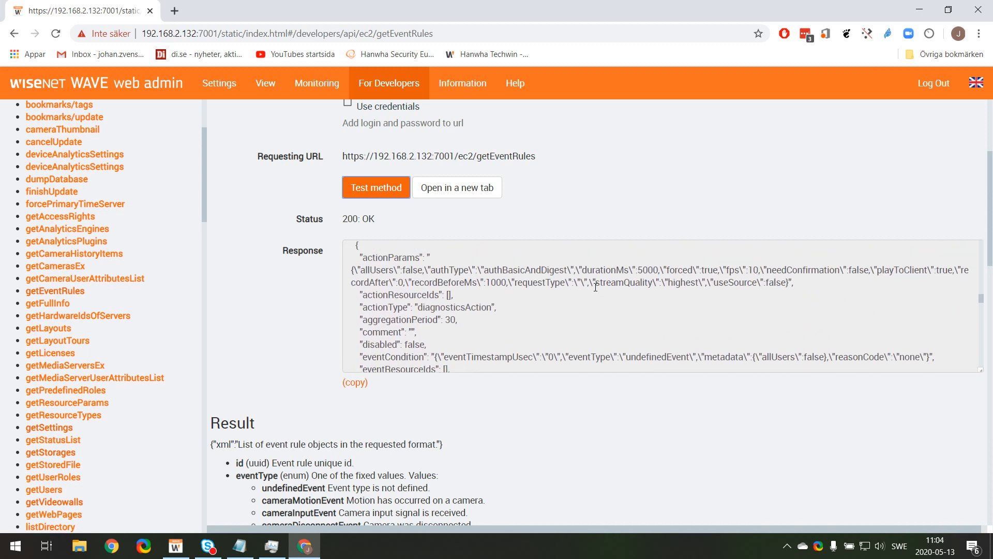
{"action": "scroll", "coordinate": [587, 288], "scroll_direction": "up", "scroll_amount": 3}
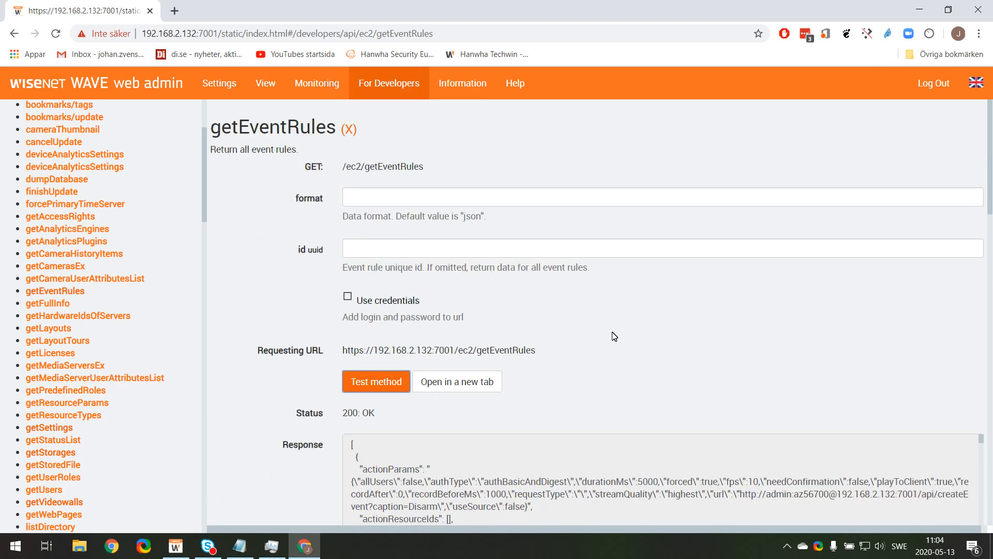
{"action": "scroll", "coordinate": [614, 335], "scroll_direction": "down", "scroll_amount": 5}
{"action": "scroll", "coordinate": [539, 246], "scroll_direction": "up", "scroll_amount": 1}
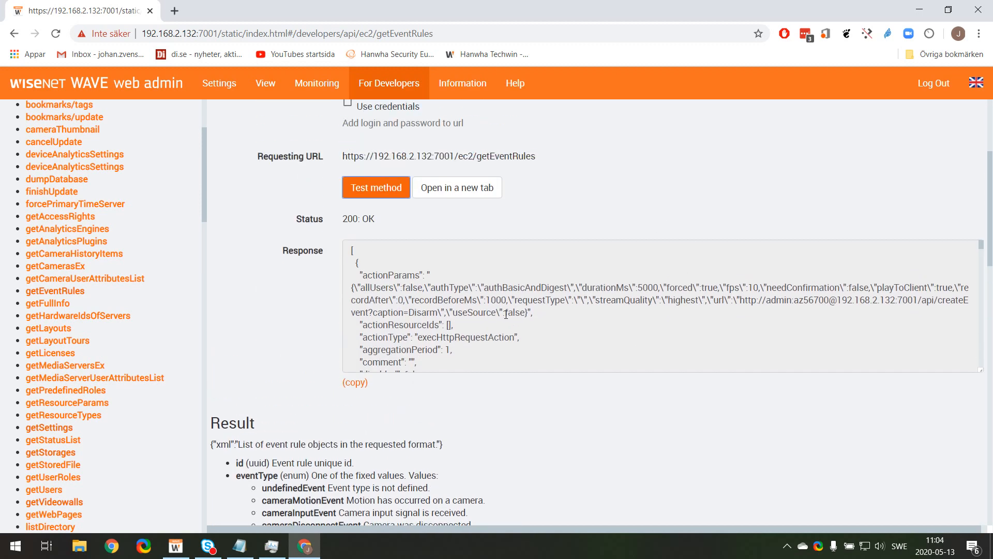
Step: Search the response for 'push' and select the push-notification rule's id
{"action": "left_click", "coordinate": [693, 198]}
{"action": "key", "text": "ctrl+f"}
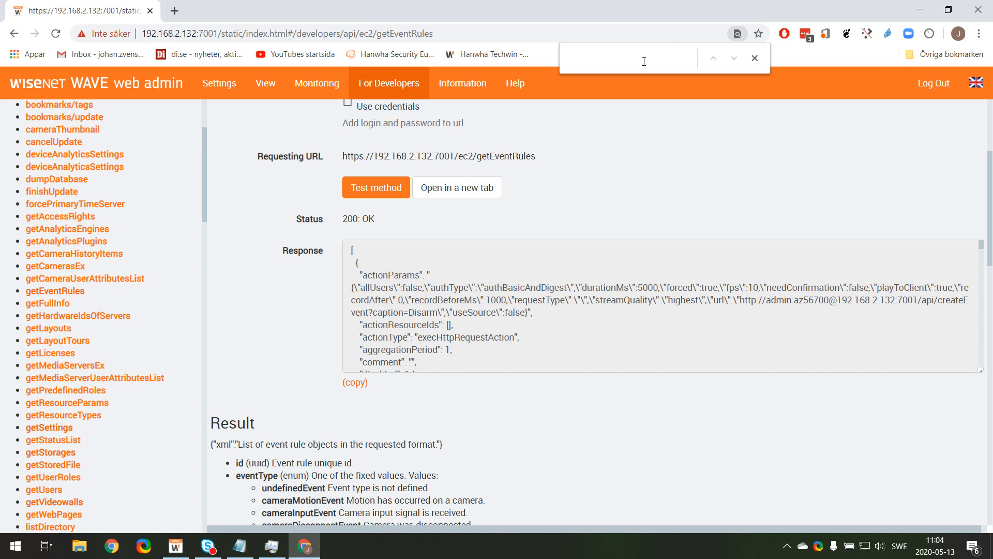
{"action": "type", "text": "push"}
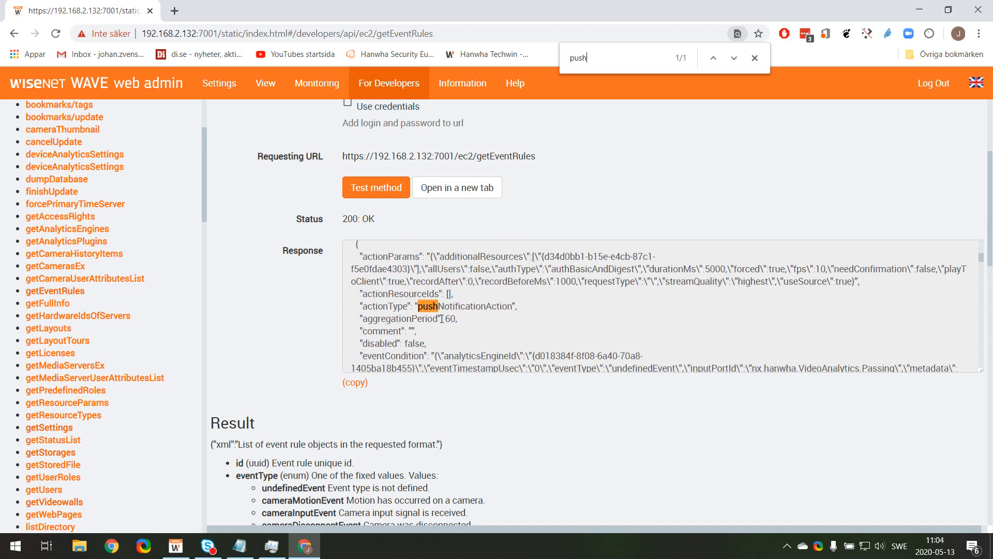
{"action": "scroll", "coordinate": [441, 318], "scroll_direction": "up", "scroll_amount": 2}
{"action": "scroll", "coordinate": [431, 318], "scroll_direction": "down", "scroll_amount": 1}
{"action": "scroll", "coordinate": [447, 291], "scroll_direction": "down", "scroll_amount": 1}
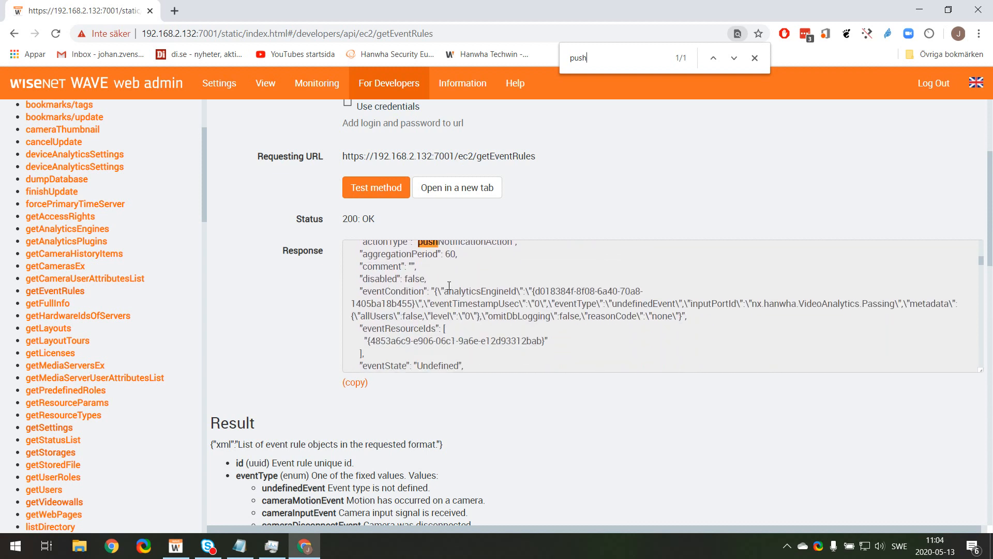
{"action": "scroll", "coordinate": [449, 287], "scroll_direction": "down", "scroll_amount": 2}
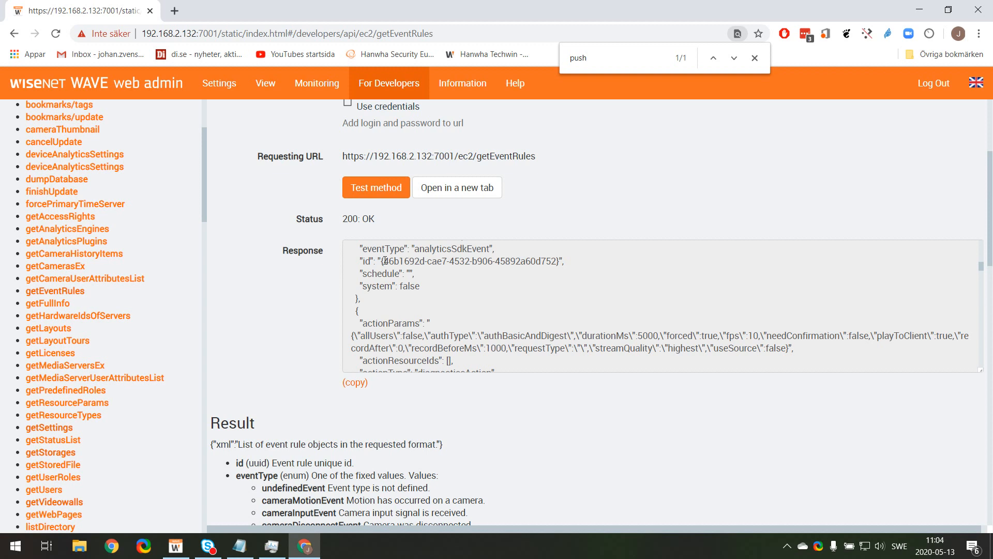
{"action": "left_click_drag", "start_coordinate": [384, 261], "coordinate": [557, 260]}
{"action": "key", "text": "ctrl+c"}
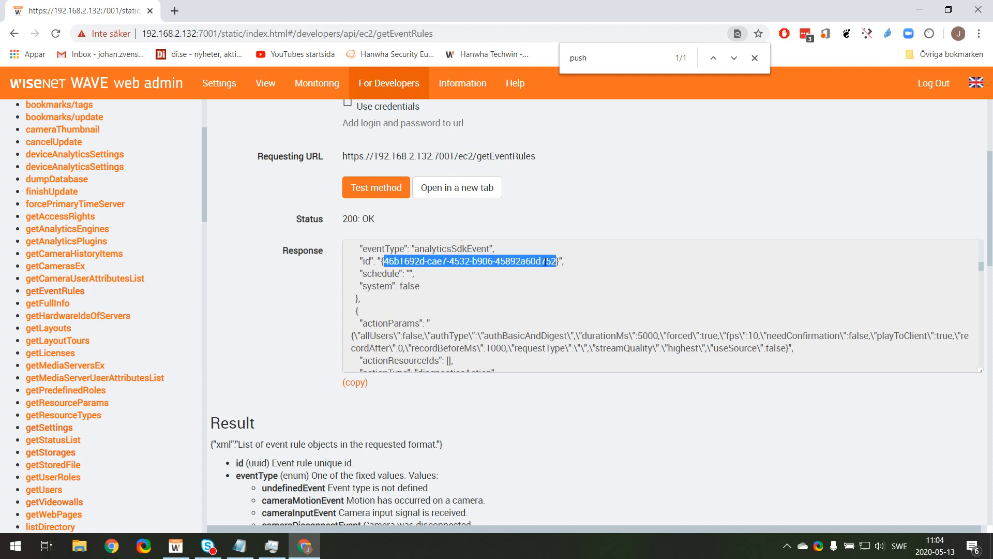
Step: Rerun getEventRules filtered by id 46b1692d-cae7-4532-b906-45892a60d752
{"action": "right_click", "coordinate": [541, 264]}
{"action": "left_click", "coordinate": [571, 275]}
{"action": "scroll", "coordinate": [362, 217], "scroll_direction": "up", "scroll_amount": 3}
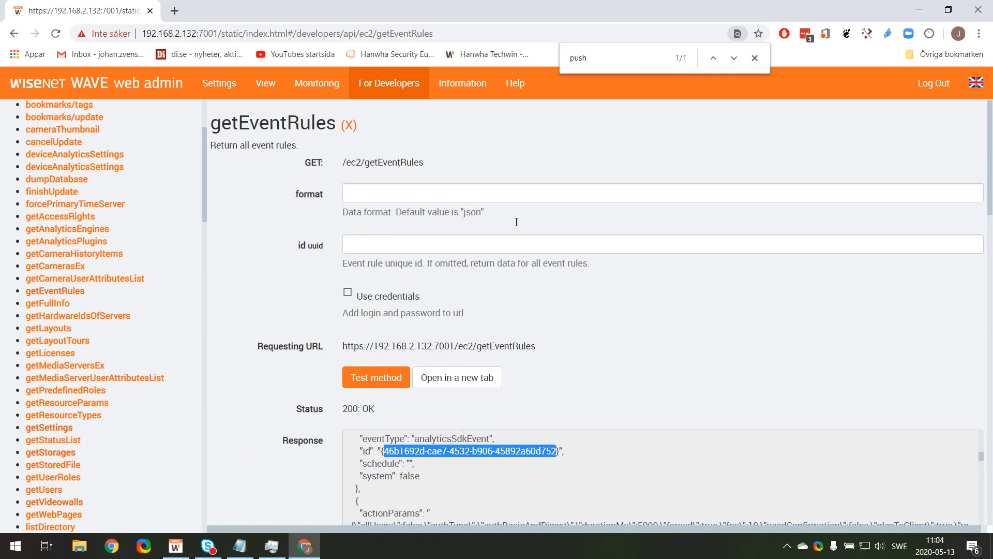
{"action": "scroll", "coordinate": [331, 202], "scroll_direction": "down", "scroll_amount": 1}
{"action": "left_click", "coordinate": [299, 186]}
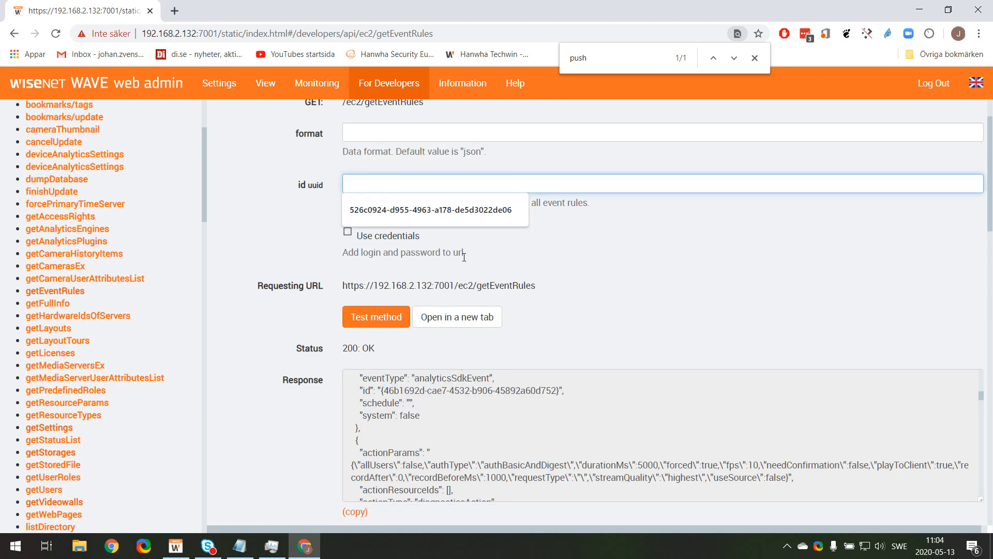
{"action": "key", "text": "ctrl+v"}
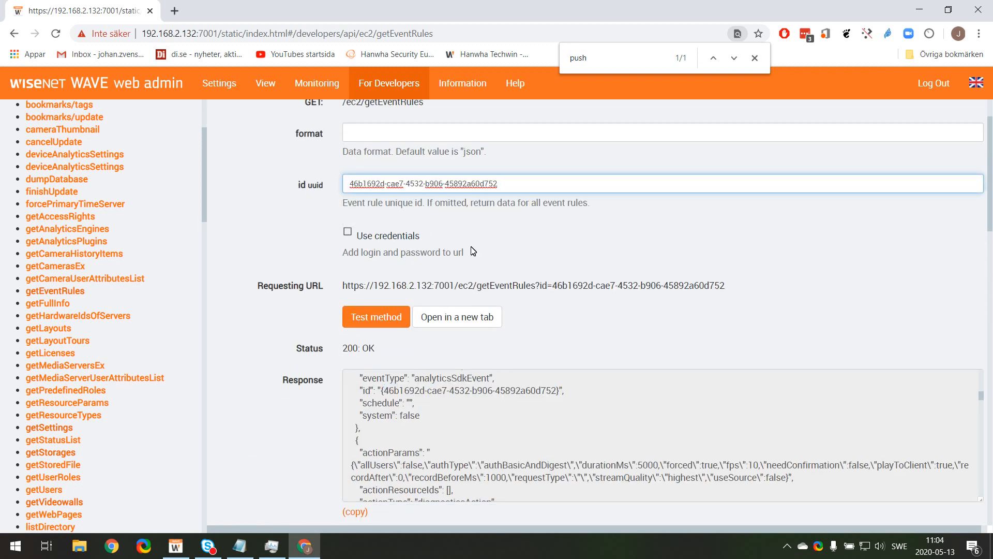
{"action": "scroll", "coordinate": [473, 249], "scroll_direction": "up", "scroll_amount": 1}
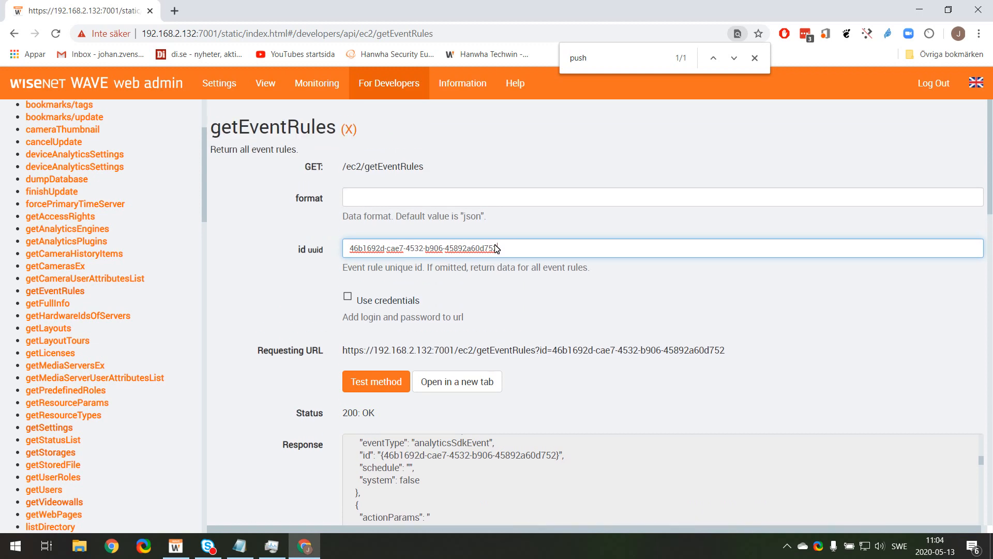
{"action": "left_click", "coordinate": [380, 383]}
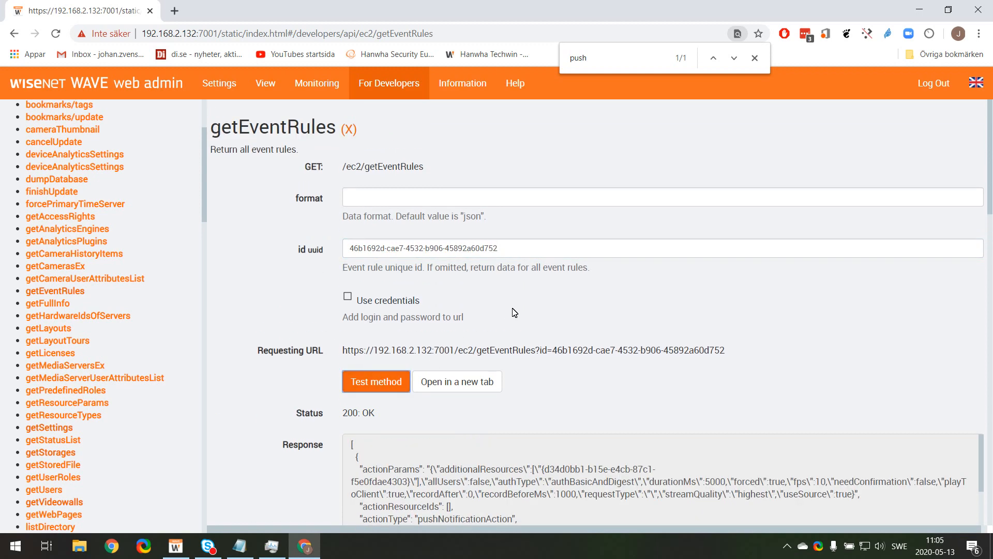
Step: Select and copy the single rule's full JSON response
{"action": "scroll", "coordinate": [608, 328], "scroll_direction": "down", "scroll_amount": 3}
{"action": "scroll", "coordinate": [608, 328], "scroll_direction": "down", "scroll_amount": 10}
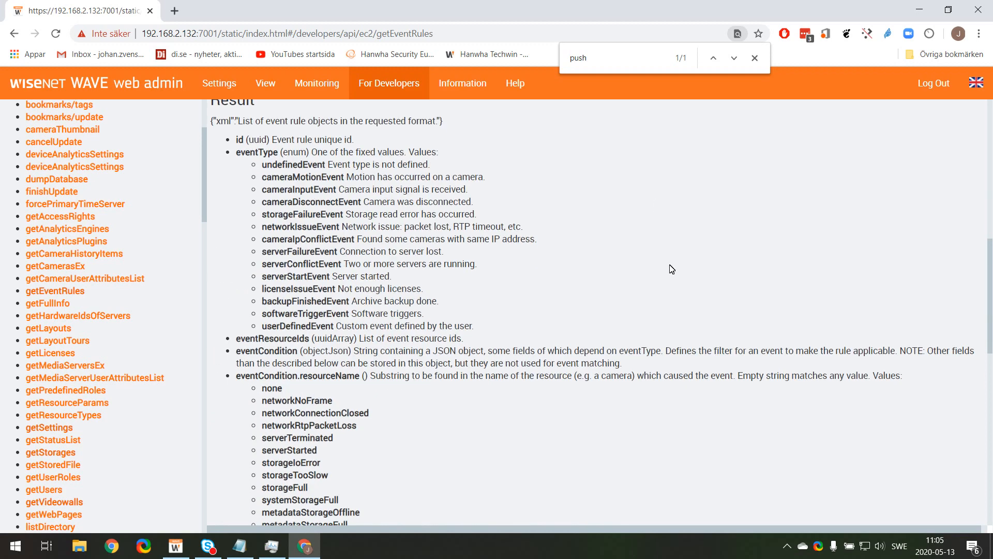
{"action": "scroll", "coordinate": [743, 255], "scroll_direction": "up", "scroll_amount": 4}
{"action": "left_click_drag", "start_coordinate": [980, 275], "coordinate": [980, 209]}
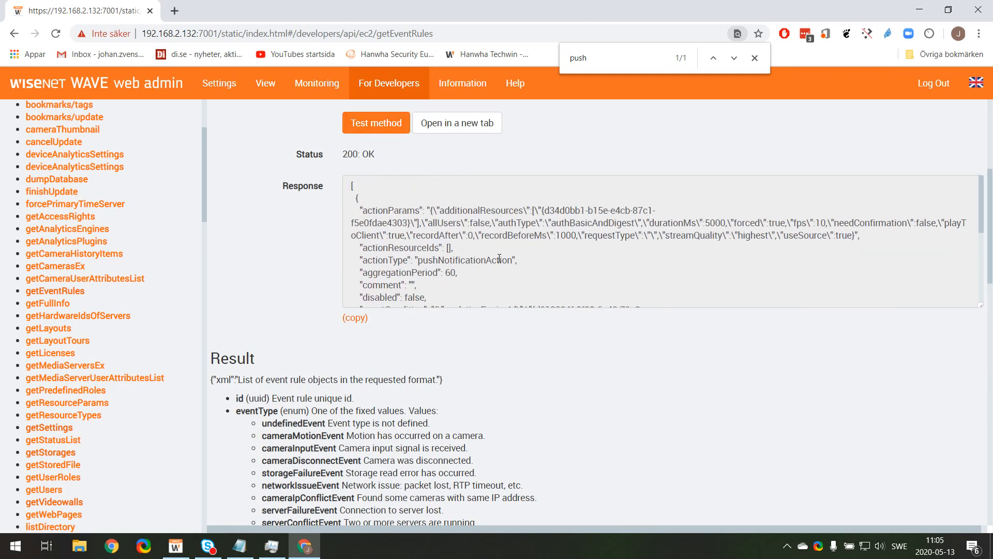
{"action": "scroll", "coordinate": [500, 259], "scroll_direction": "up", "scroll_amount": 1}
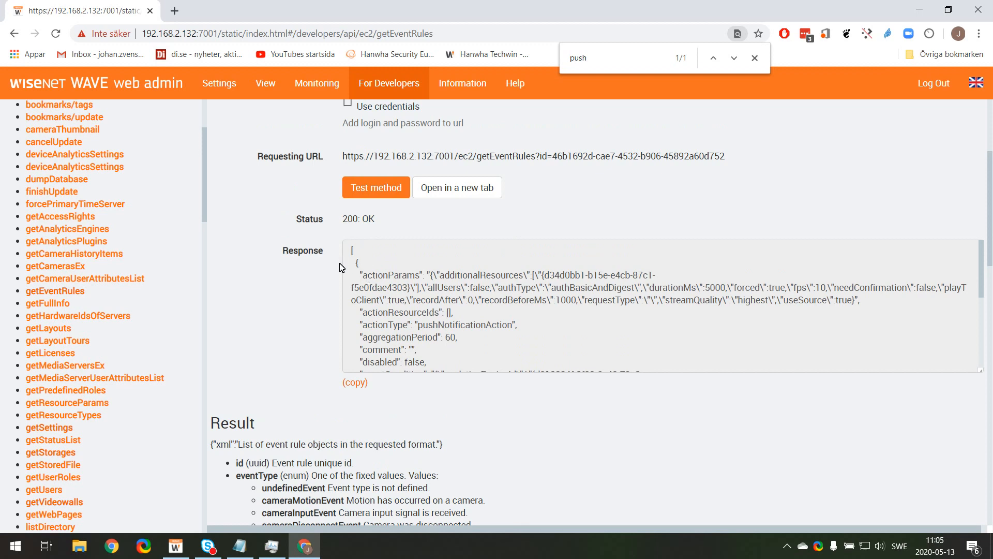
{"action": "left_click_drag", "start_coordinate": [353, 262], "coordinate": [361, 352]}
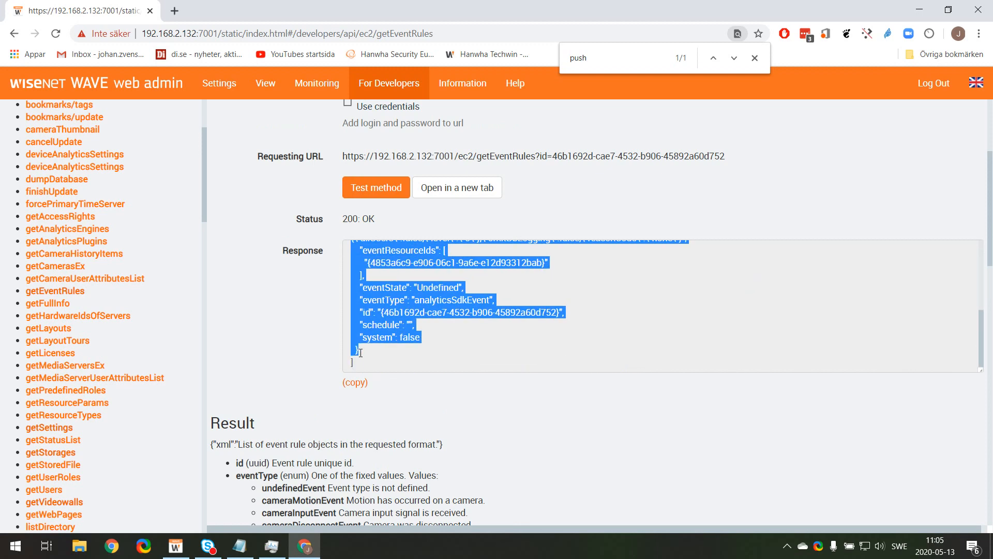
{"action": "scroll", "coordinate": [391, 361], "scroll_direction": "up", "scroll_amount": 5}
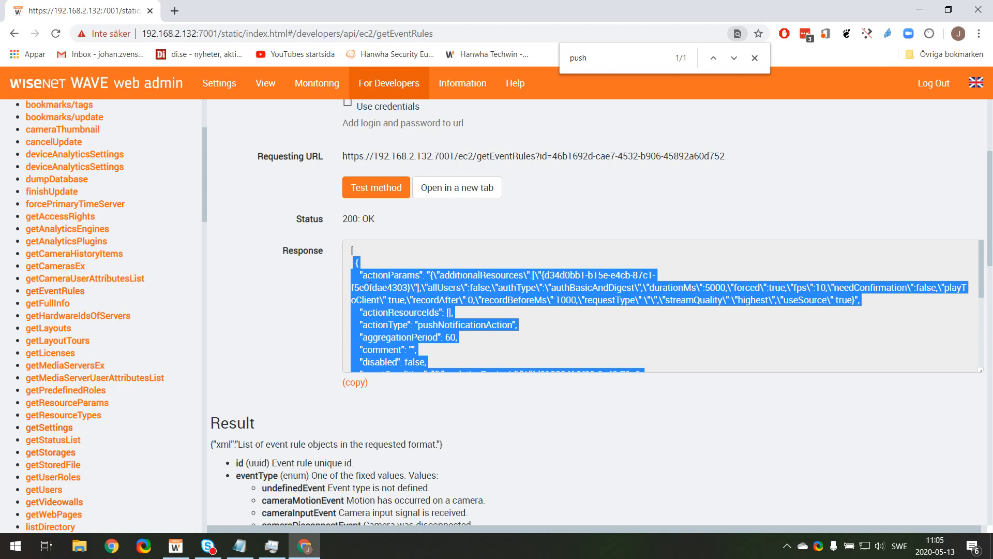
{"action": "scroll", "coordinate": [382, 259], "scroll_direction": "down", "scroll_amount": 5}
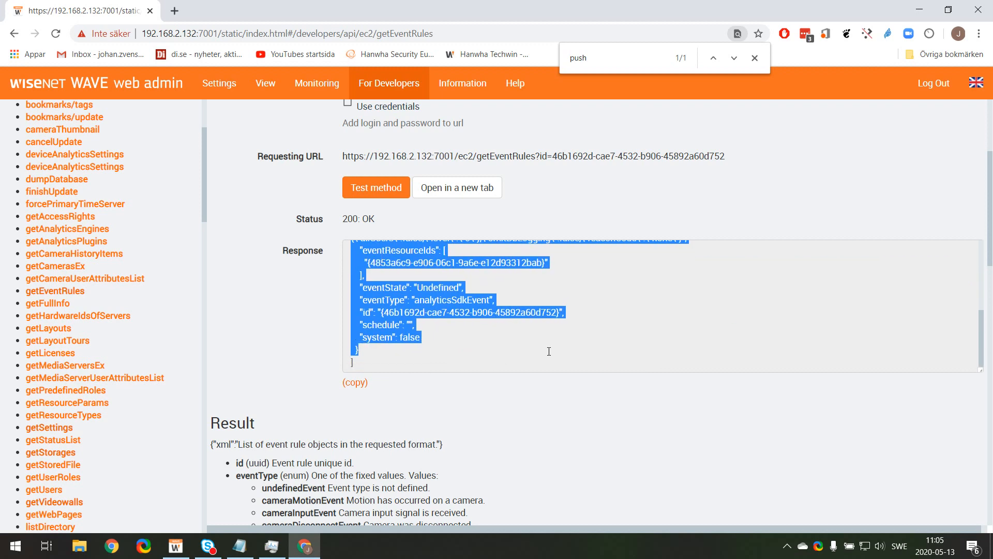
{"action": "right_click", "coordinate": [408, 293]}
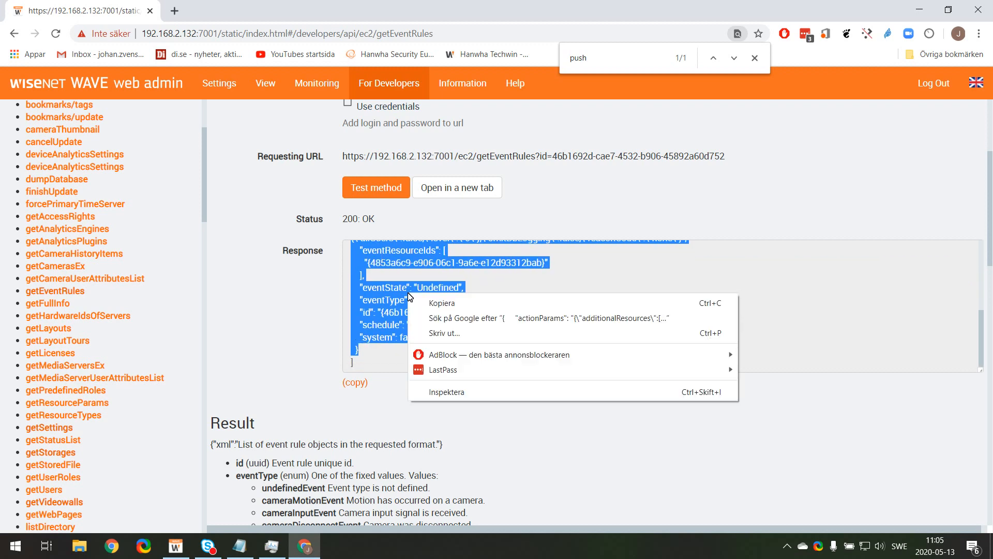
{"action": "left_click", "coordinate": [454, 299]}
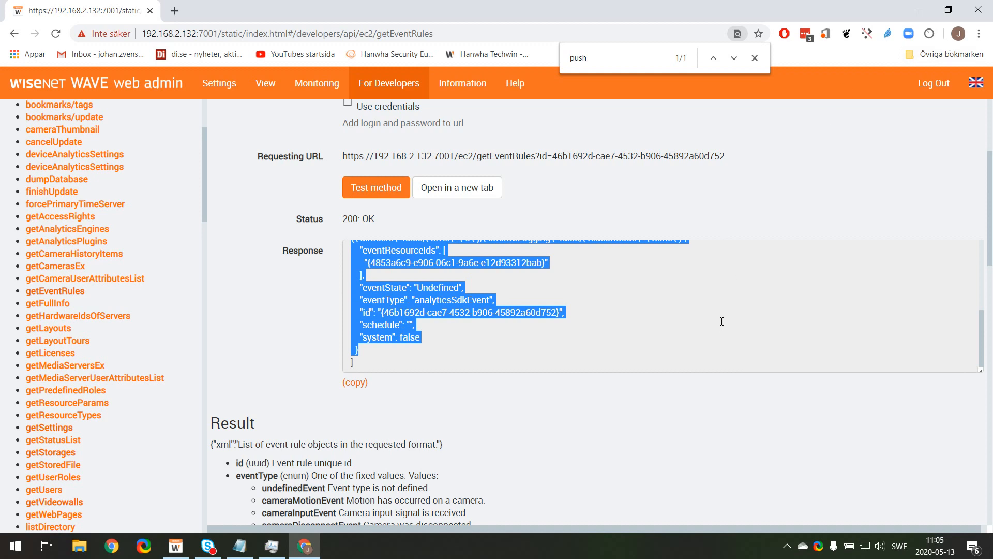
{"action": "key", "text": "alt+Tab"}
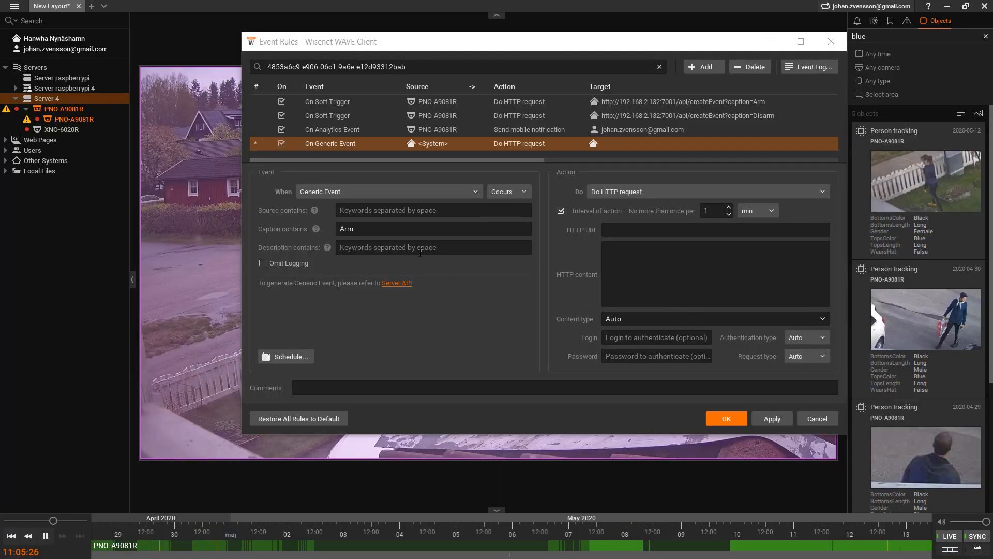
Step: Paste the pushNotificationAction rule JSON into the Arm rule's HTTP content and review its disabled line
{"action": "left_click", "coordinate": [629, 259]}
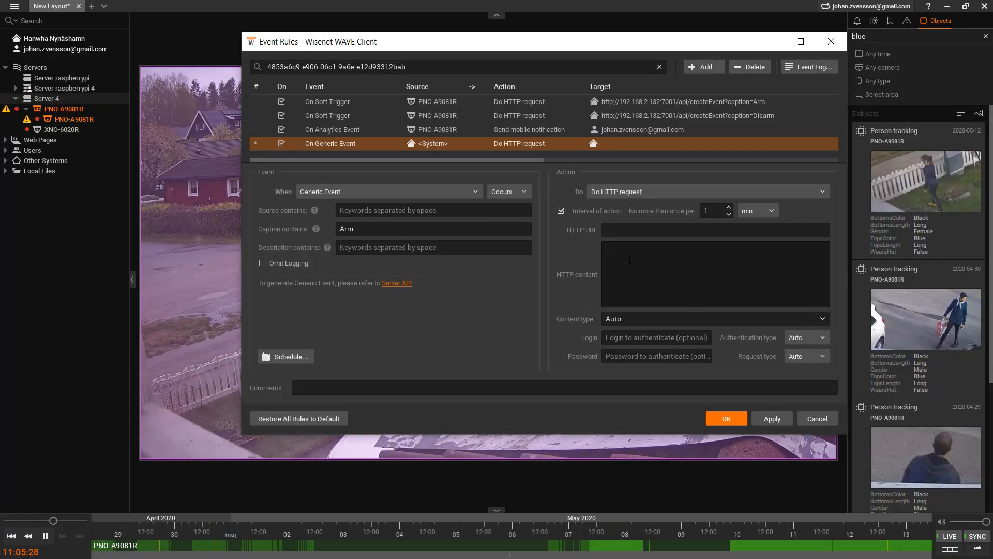
{"action": "key", "text": "ctrl+v"}
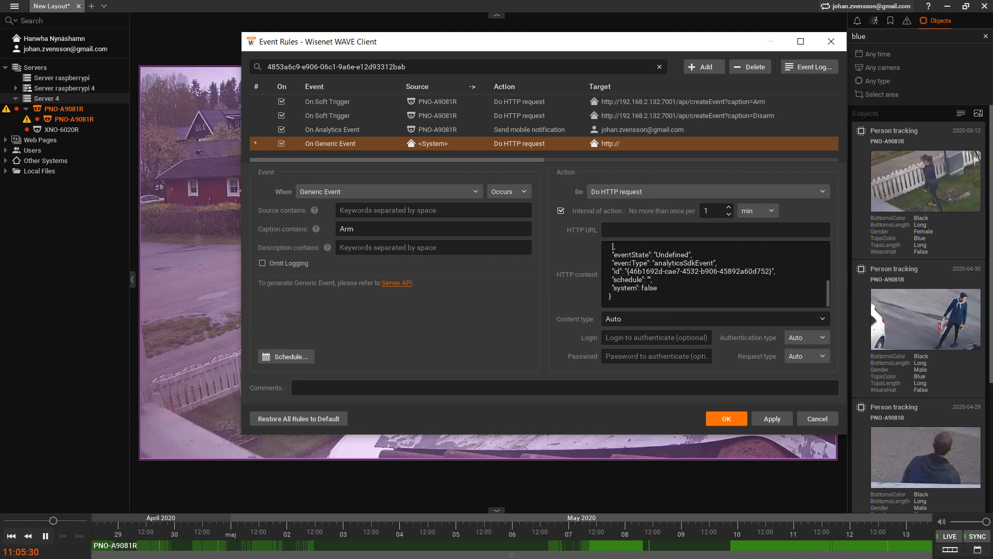
{"action": "scroll", "coordinate": [771, 284], "scroll_direction": "up", "scroll_amount": 3}
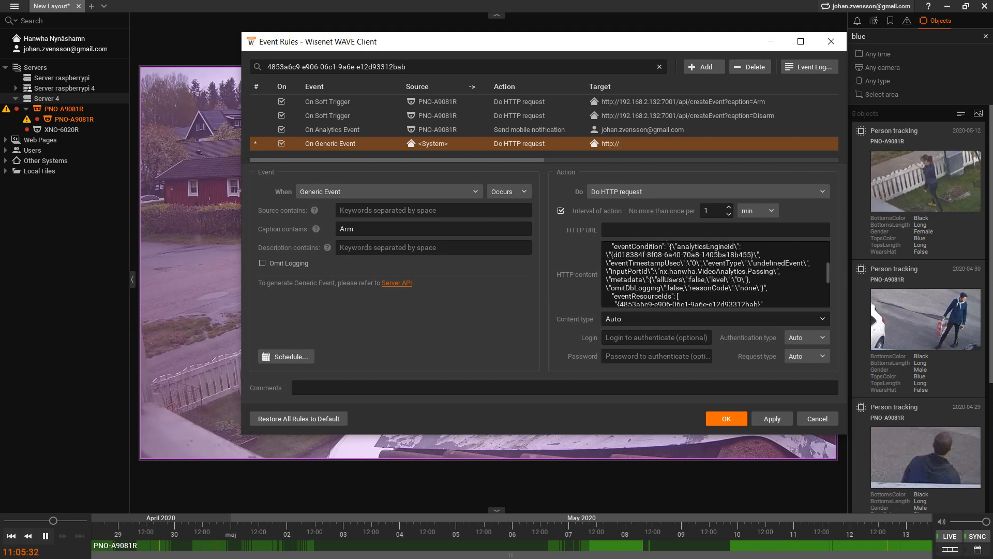
{"action": "scroll", "coordinate": [713, 288], "scroll_direction": "down", "scroll_amount": 1}
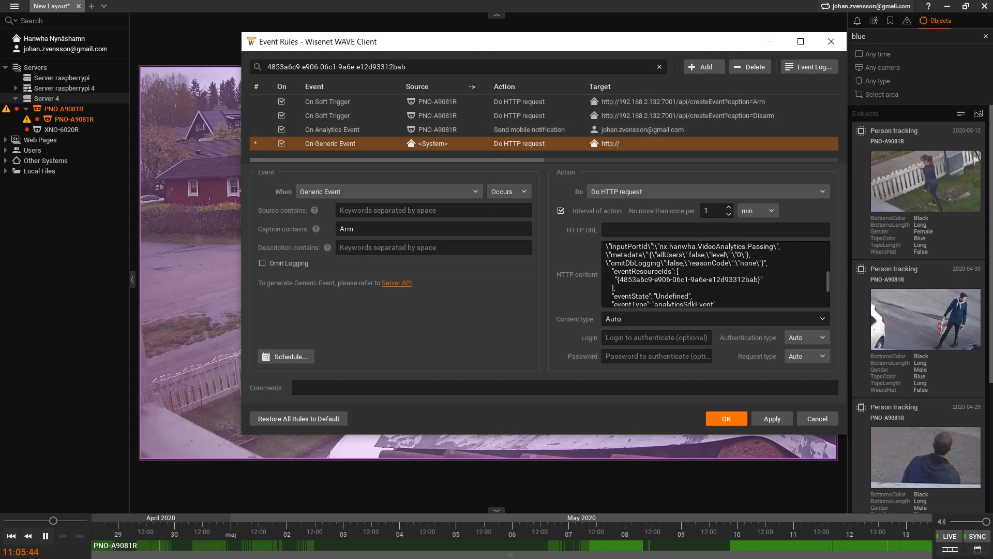
{"action": "mouse_move", "coordinate": [828, 286]}
{"action": "left_mouse_down"}
{"action": "mouse_move", "coordinate": [826, 254]}
{"action": "mouse_move", "coordinate": [827, 271]}
{"action": "left_mouse_up"}
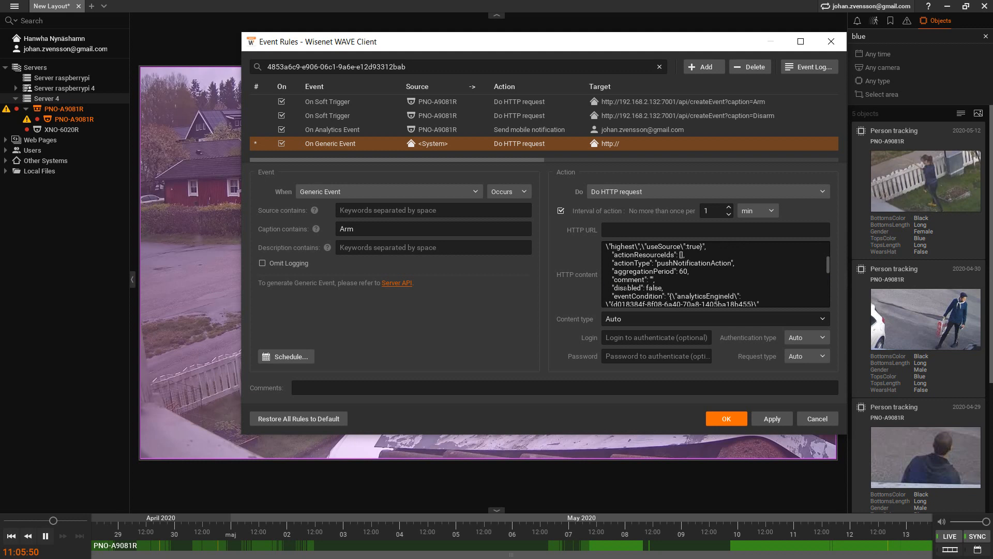
{"action": "left_click_drag", "start_coordinate": [612, 288], "coordinate": [663, 288]}
{"action": "left_click", "coordinate": [708, 287]}
{"action": "left_click", "coordinate": [685, 230]}
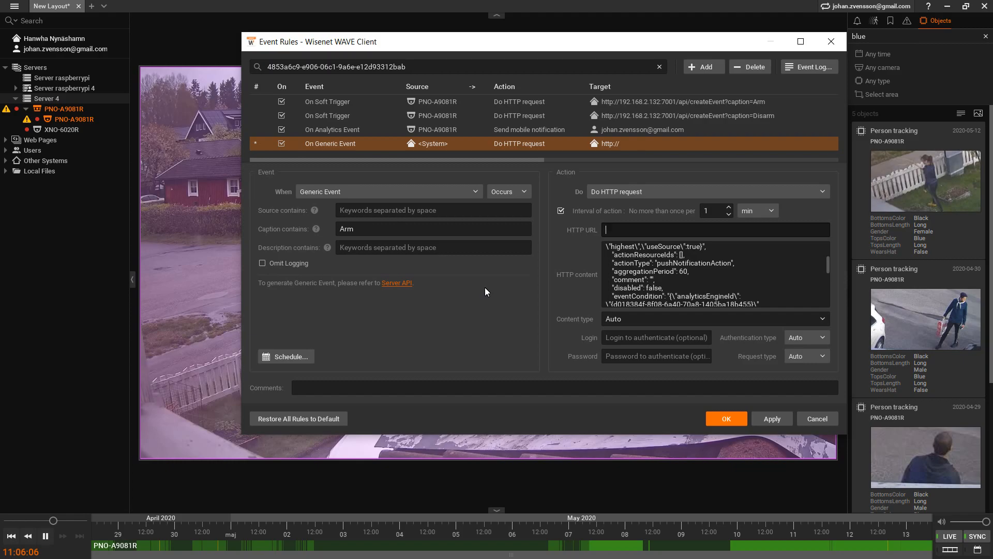
{"action": "key", "text": "alt+Tab"}
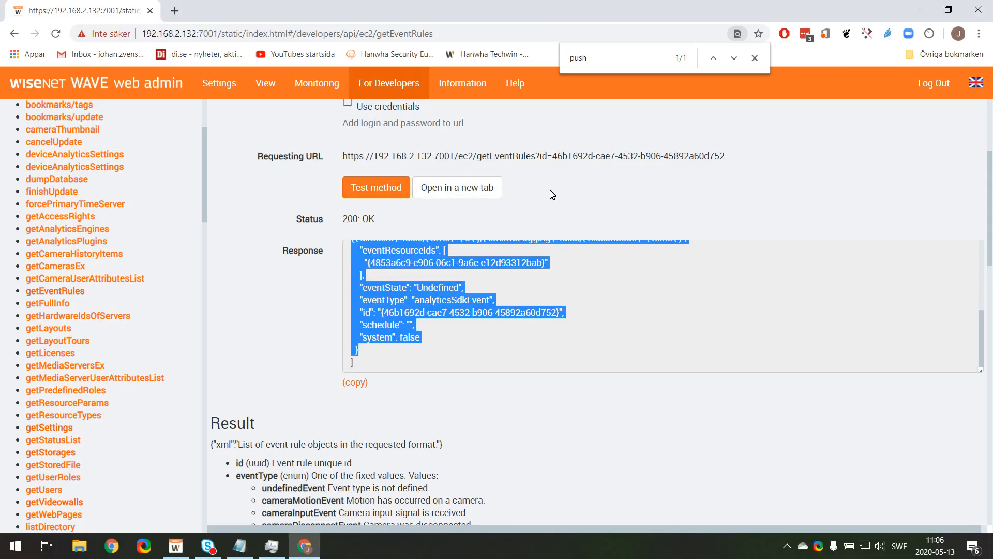
Step: Open the saveEventRule API documentation and select its POST path /ec2/saveEventRule
{"action": "scroll", "coordinate": [95, 317], "scroll_direction": "down", "scroll_amount": 10}
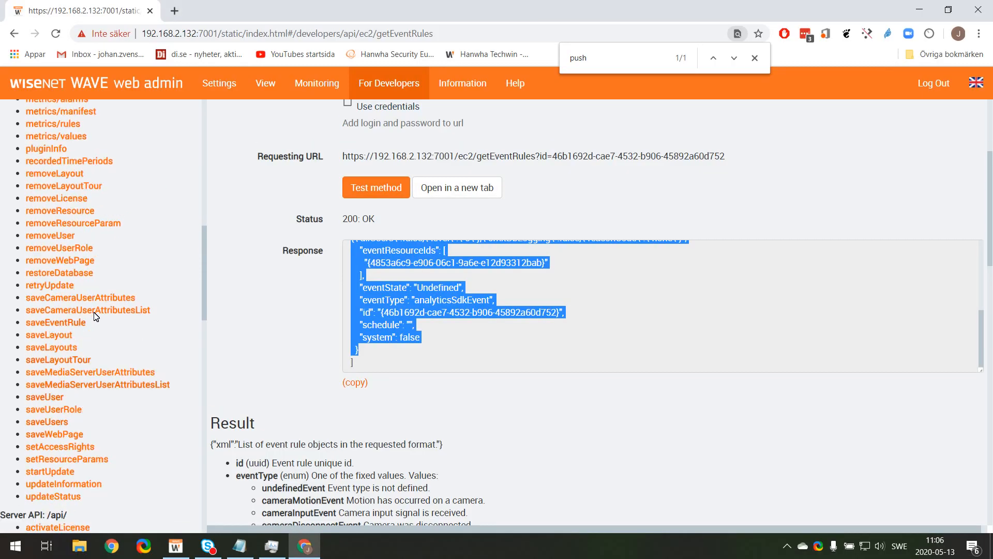
{"action": "left_click", "coordinate": [58, 323]}
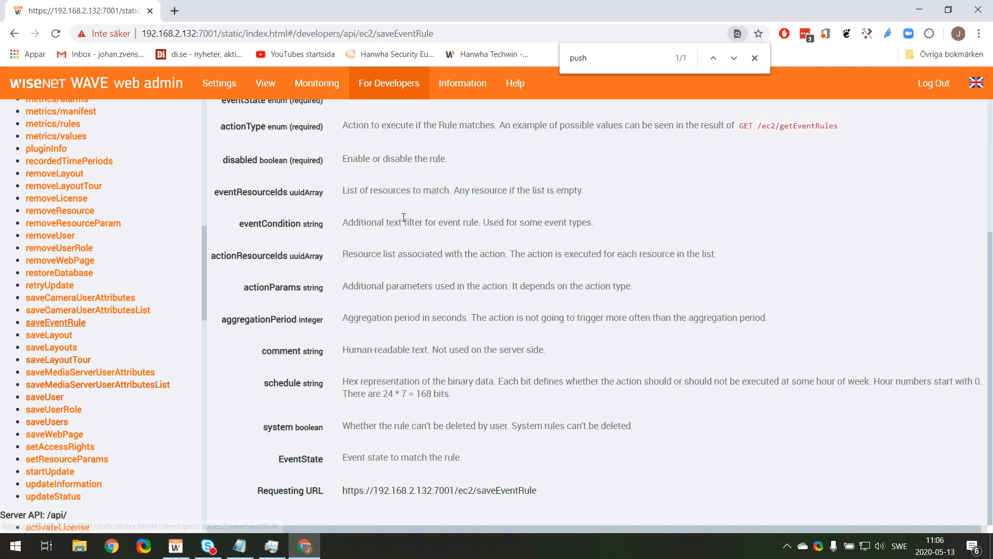
{"action": "scroll", "coordinate": [413, 224], "scroll_direction": "up", "scroll_amount": 4}
{"action": "left_click_drag", "start_coordinate": [343, 203], "coordinate": [437, 206]}
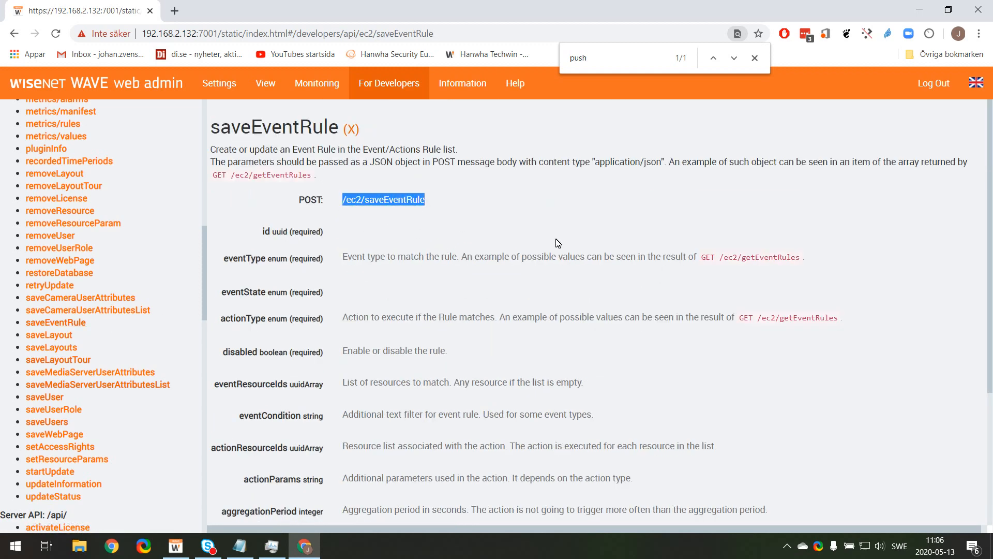
{"action": "key", "text": "alt+Tab"}
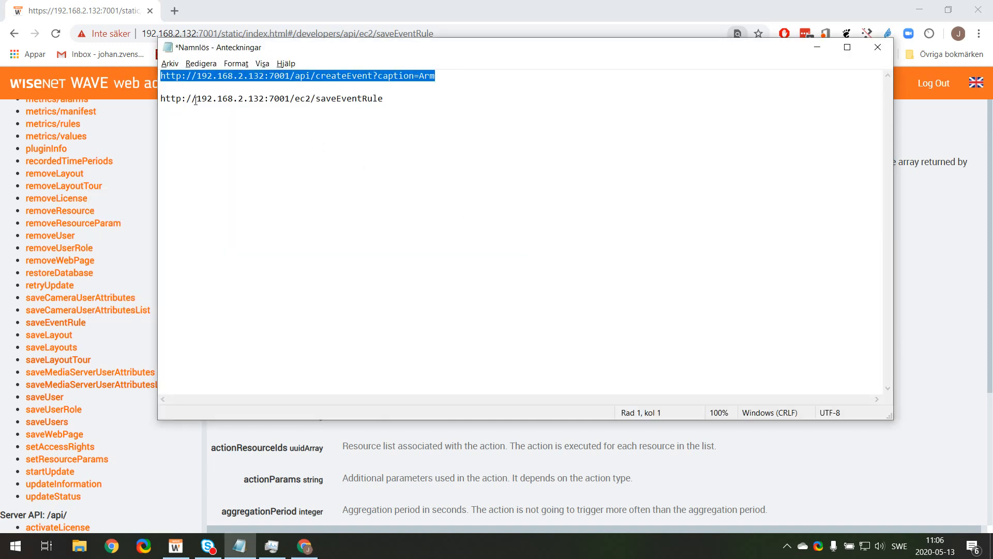
{"action": "left_click_drag", "start_coordinate": [162, 98], "coordinate": [342, 138]}
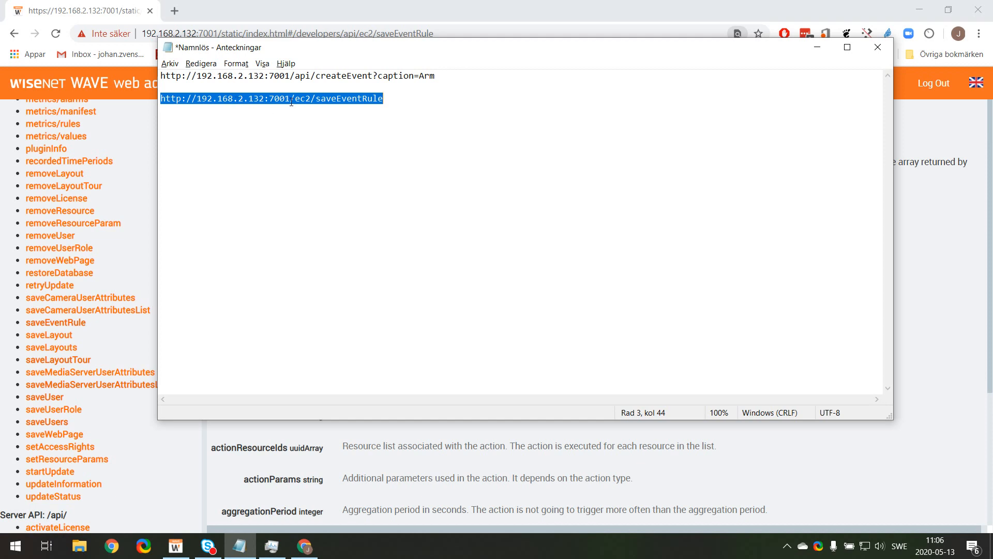
{"action": "right_click", "coordinate": [317, 98]}
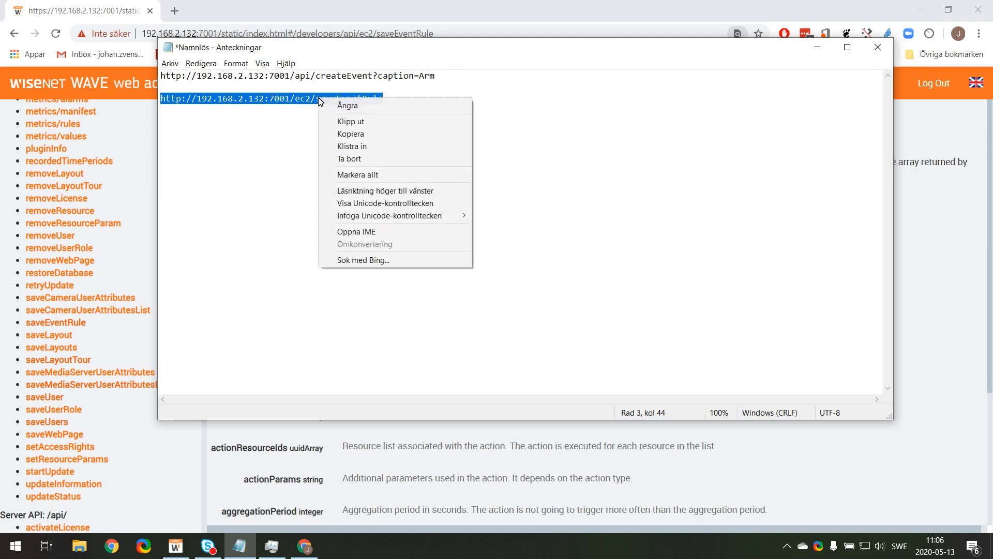
{"action": "left_click", "coordinate": [365, 132]}
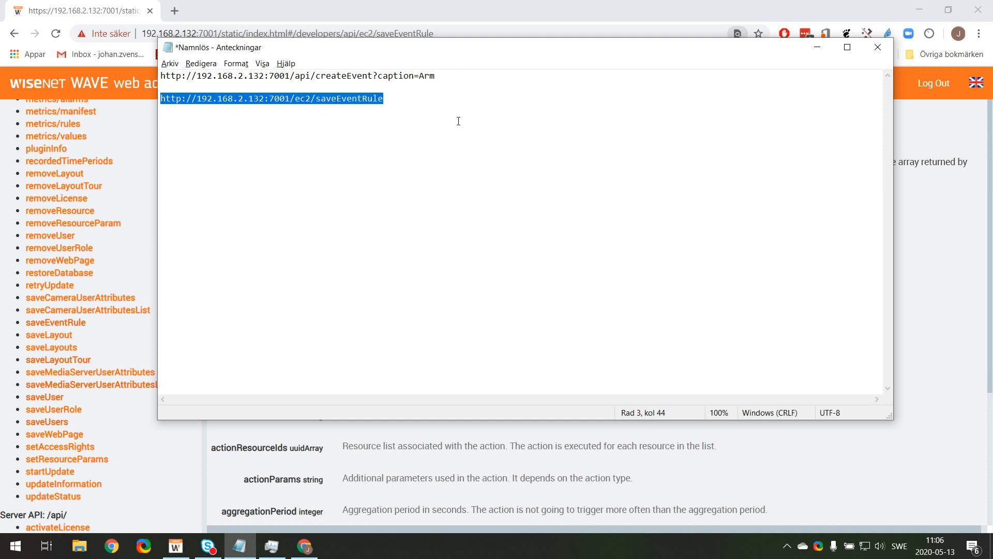
{"action": "key", "text": "alt+Tab"}
{"action": "key", "text": "alt+Tab"}
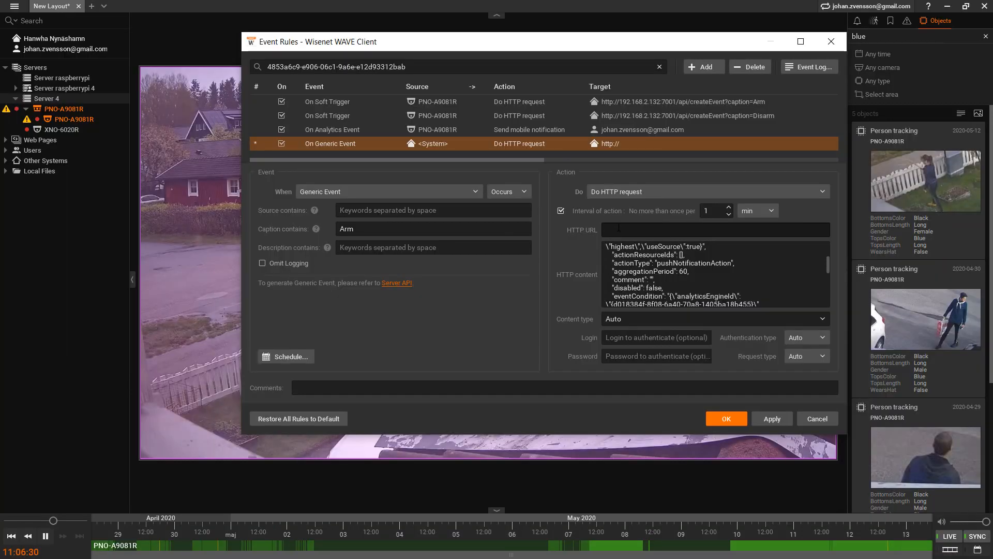
{"action": "key", "text": "ctrl+v"}
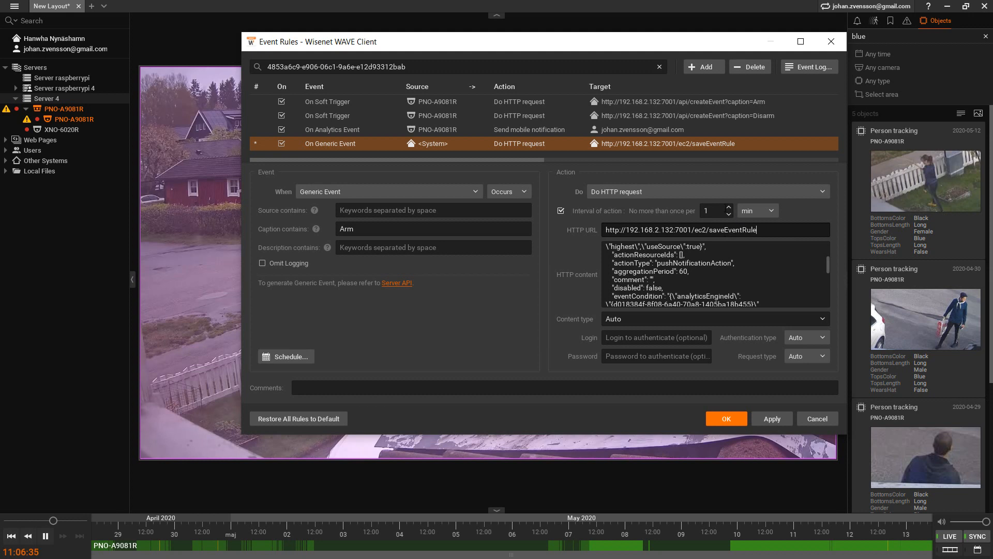
{"action": "left_click", "coordinate": [759, 211]}
{"action": "left_click", "coordinate": [757, 223]}
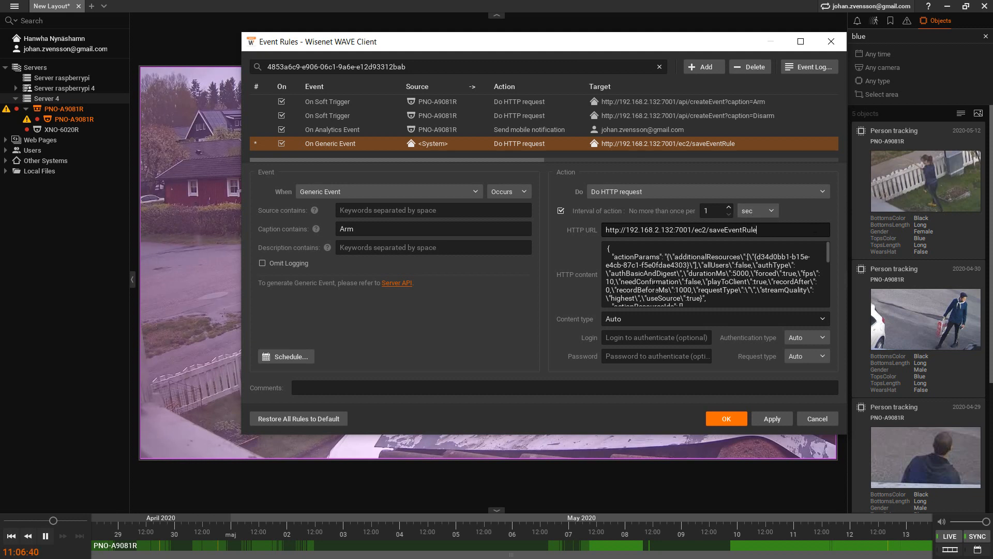
Step: Enter login admin and the password, apply the Arm rule, and add a new rule
{"action": "left_click", "coordinate": [647, 335]}
{"action": "type", "text": "admin"}
{"action": "key", "text": "Tab"}
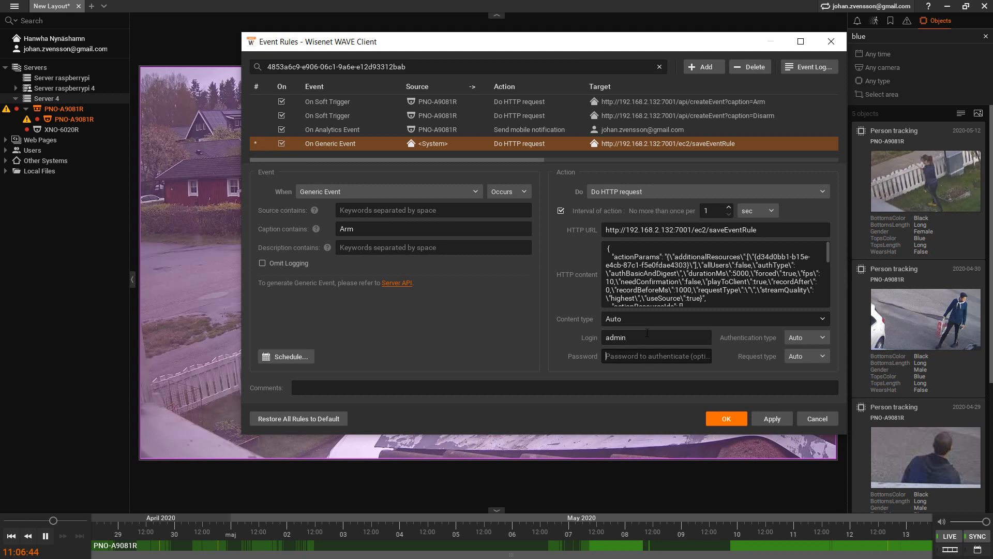
{"action": "type", "text": "********"}
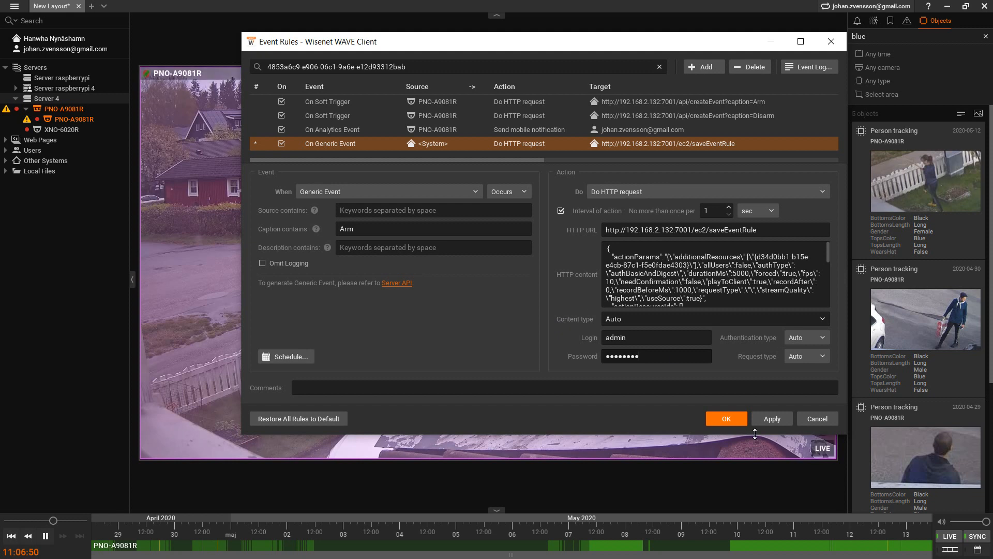
{"action": "left_click", "coordinate": [772, 418]}
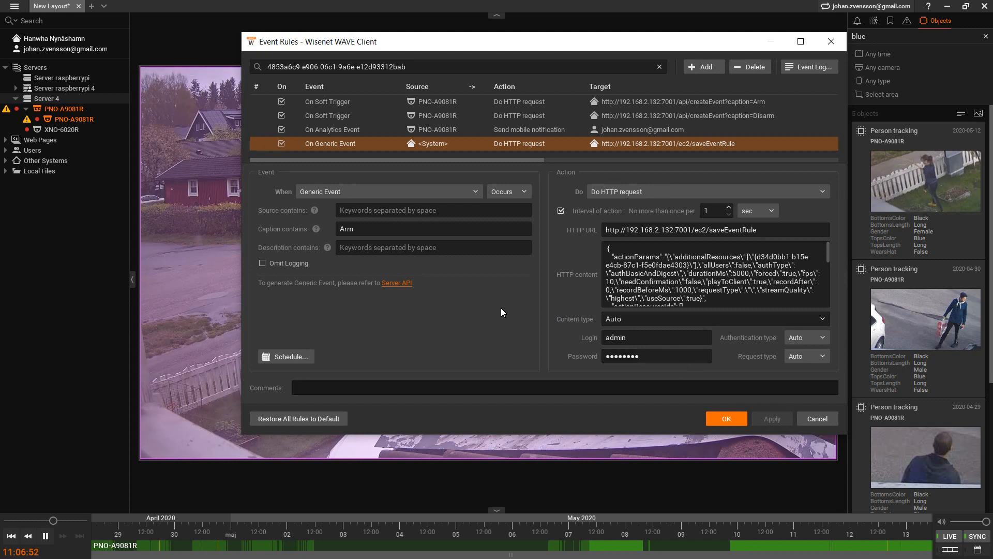
{"action": "left_click", "coordinate": [702, 67]}
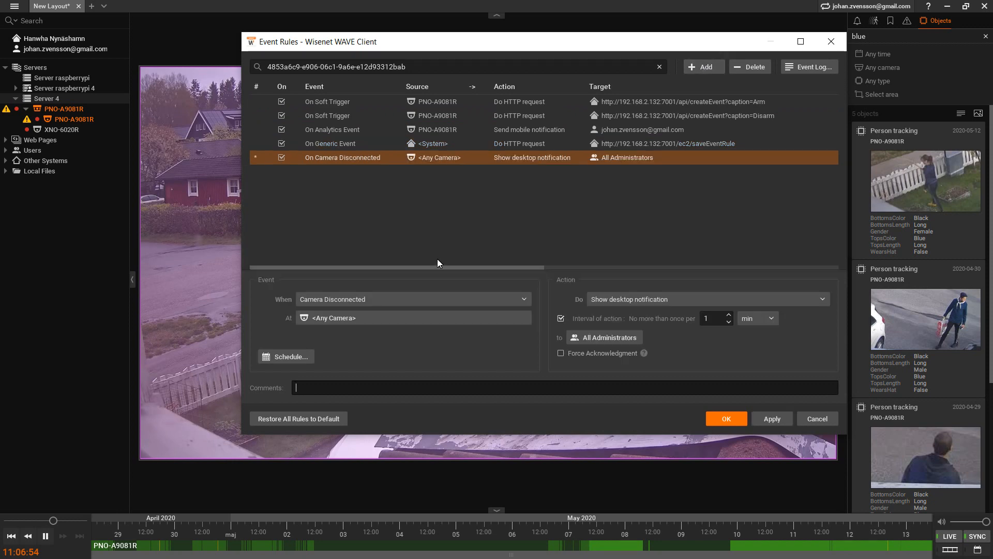
{"action": "left_click", "coordinate": [396, 300]}
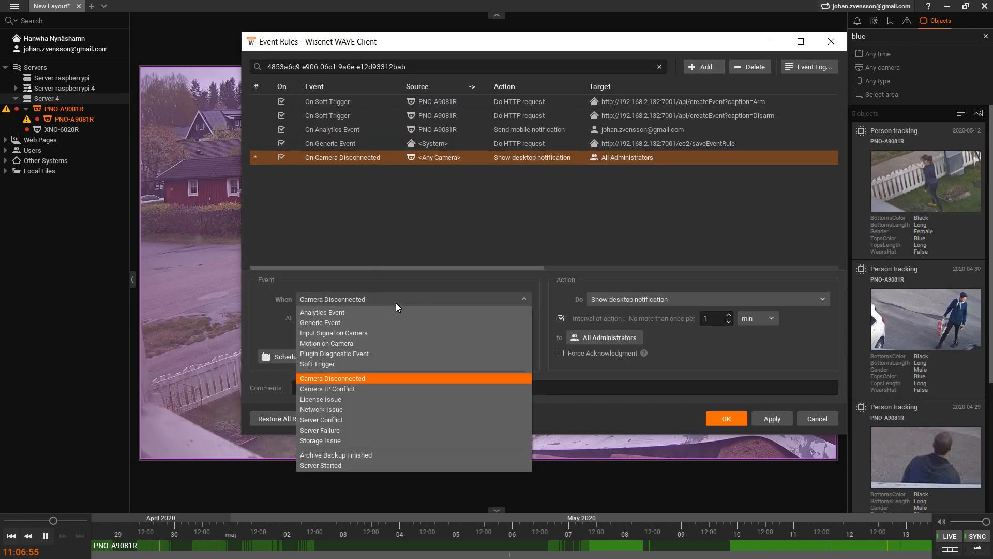
Step: Set the new rule to Generic Event with caption 'Disarm', doing an HTTP request to the saveEventRule URL
{"action": "left_click", "coordinate": [317, 324]}
{"action": "left_click", "coordinate": [353, 283]}
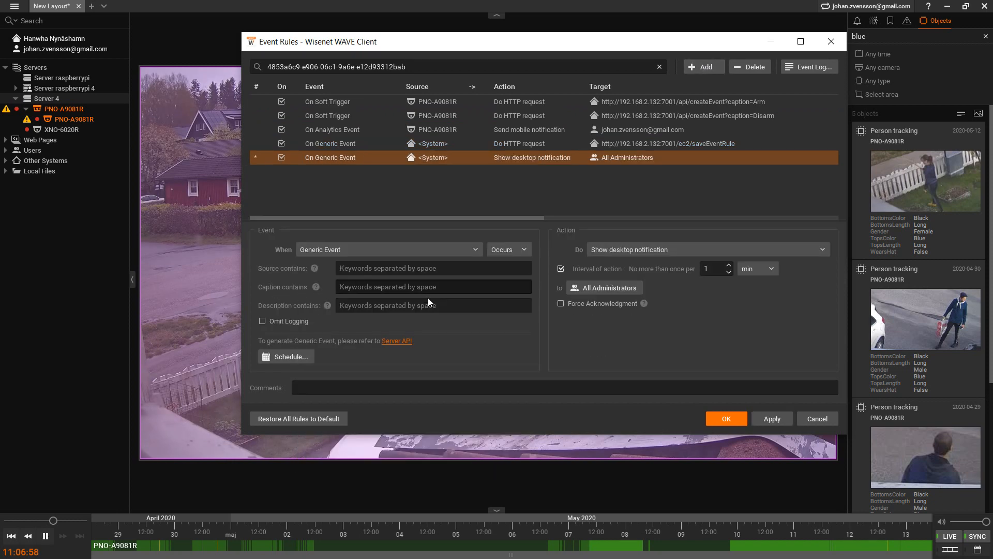
{"action": "type", "text": "Disa"}
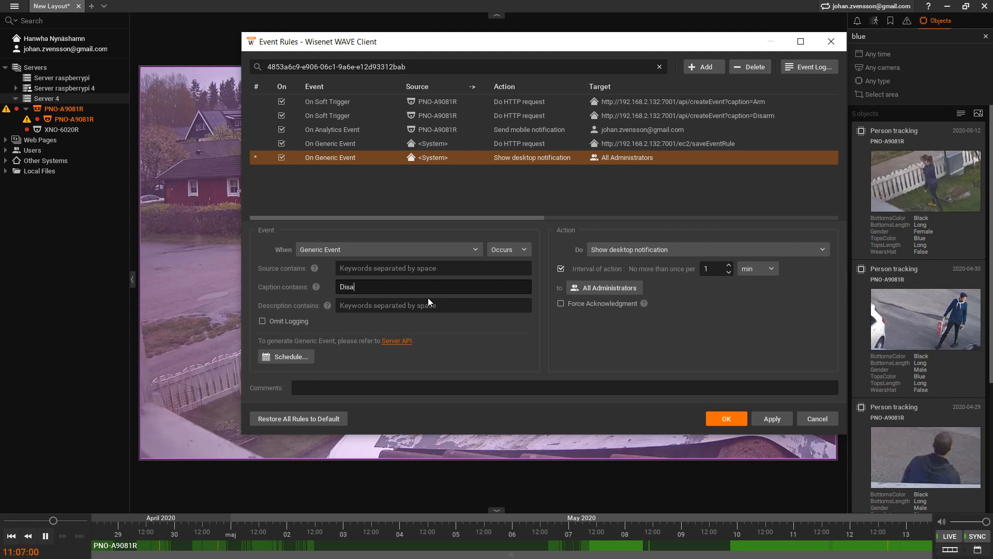
{"action": "type", "text": "rm"}
{"action": "left_click", "coordinate": [606, 249]}
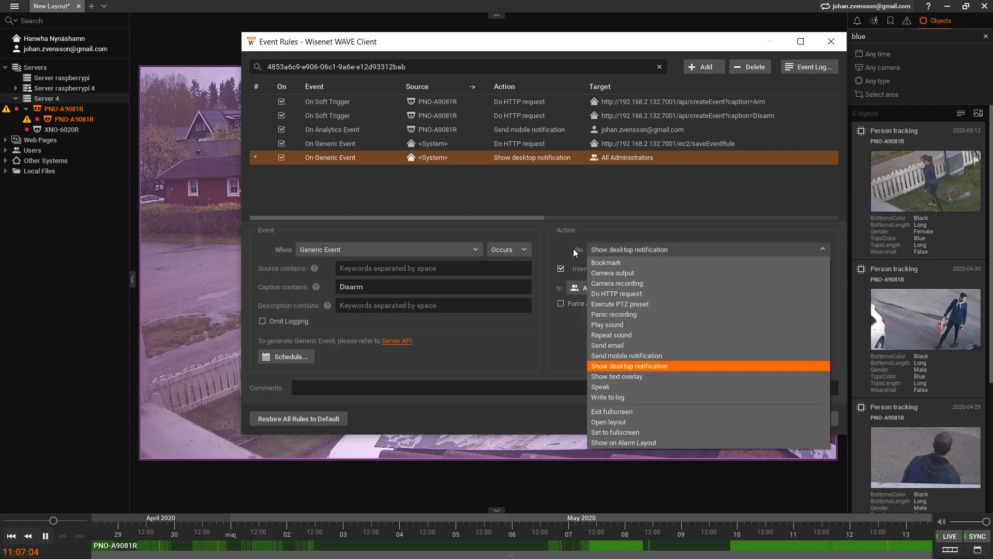
{"action": "left_click", "coordinate": [624, 294]}
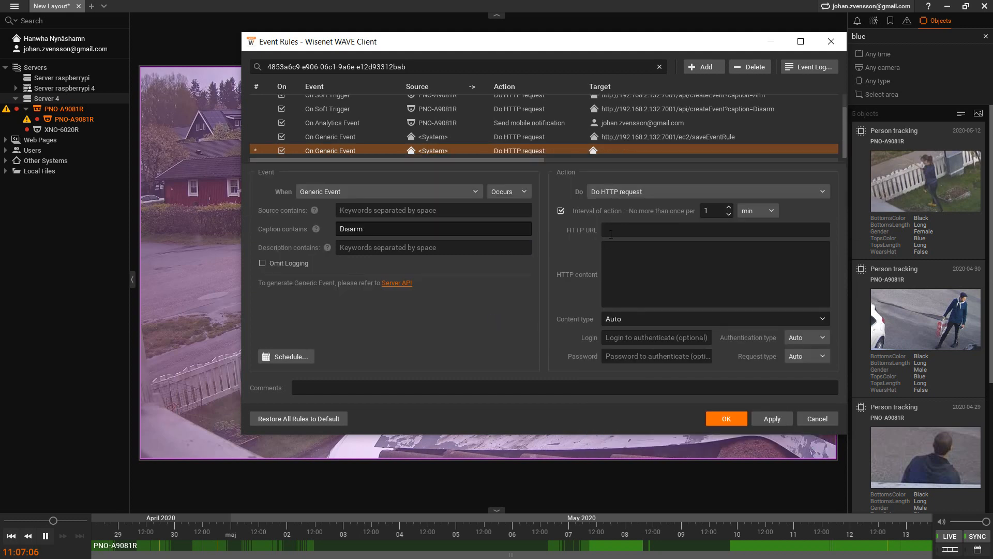
{"action": "type", "text": "http://192.168.2.132:7001/ec2/saveEventRule"}
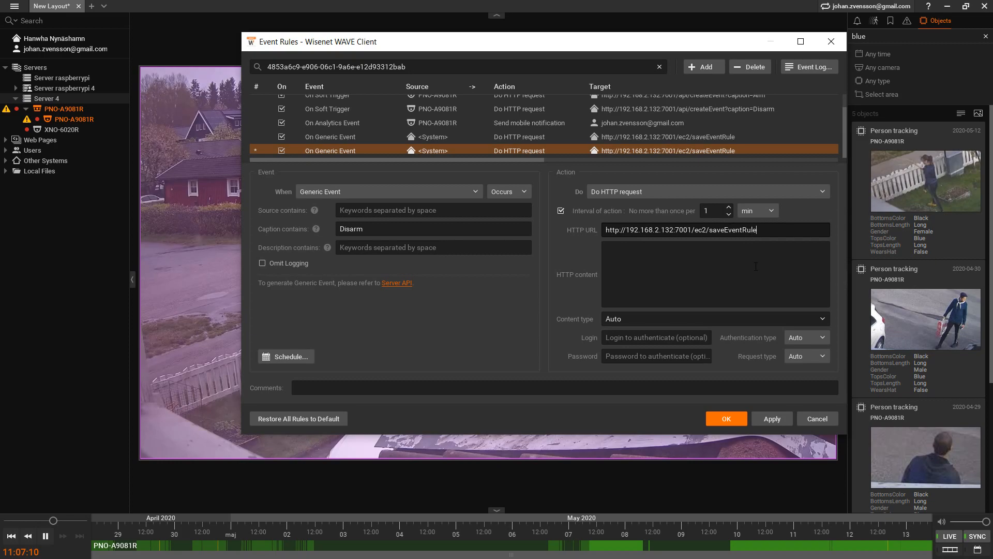
{"action": "key", "text": "alt+Tab"}
{"action": "key", "text": "alt+Tab"}
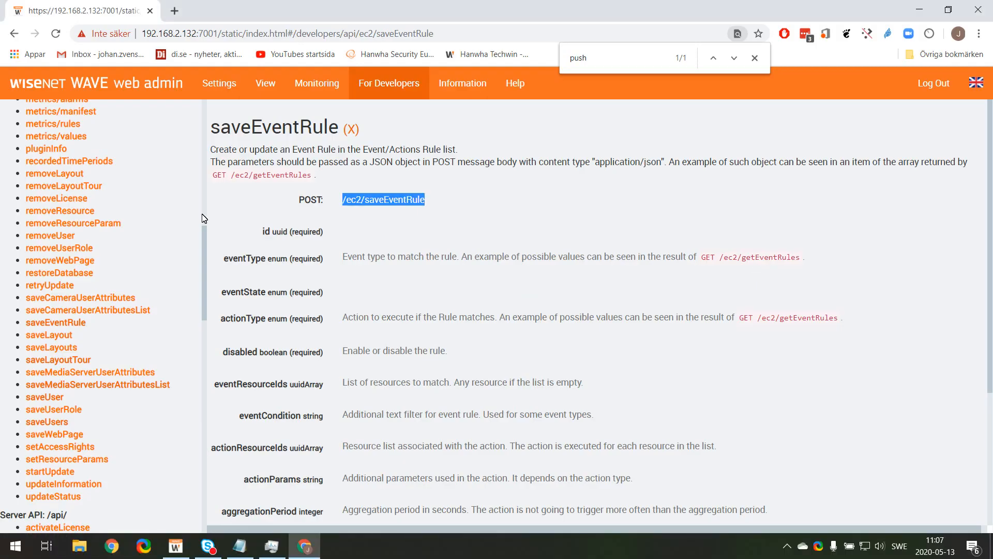
{"action": "scroll", "coordinate": [85, 260], "scroll_direction": "up", "scroll_amount": 2}
{"action": "scroll", "coordinate": [84, 259], "scroll_direction": "up", "scroll_amount": 3}
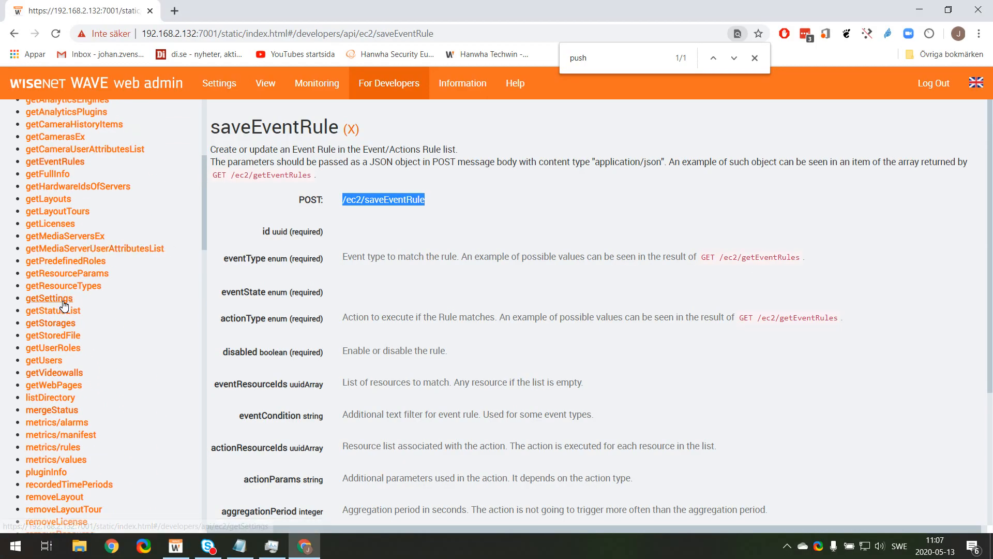
{"action": "key", "text": "alt+Tab"}
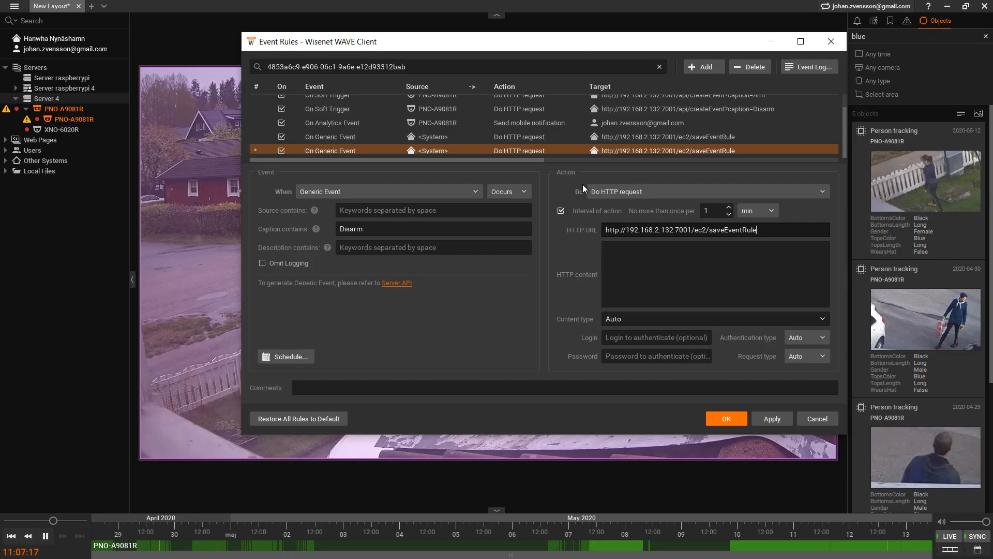
Step: Copy the Arm rule's JSON body into the Disarm rule and change "disabled" to true
{"action": "left_click", "coordinate": [708, 265]}
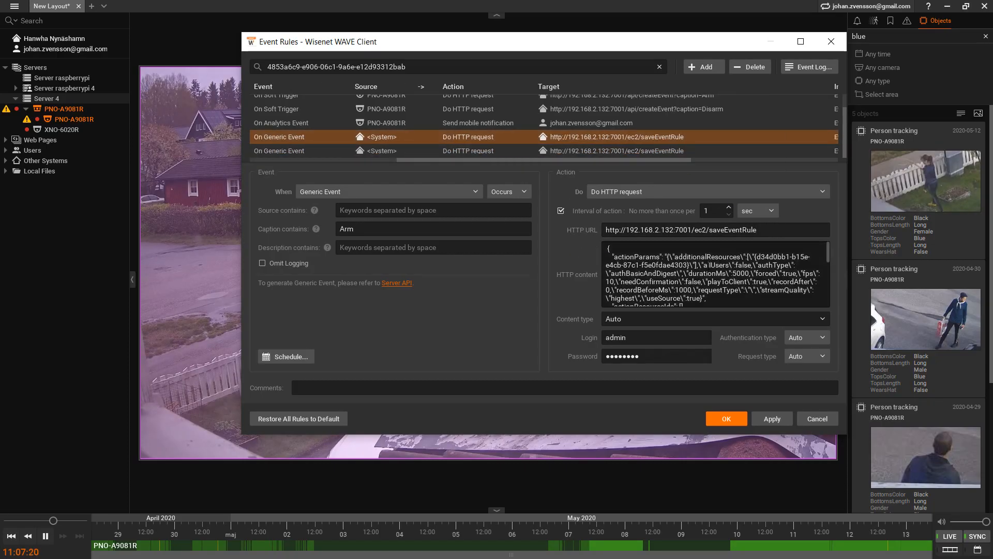
{"action": "key", "text": "ctrl+a"}
{"action": "right_click", "coordinate": [676, 272]}
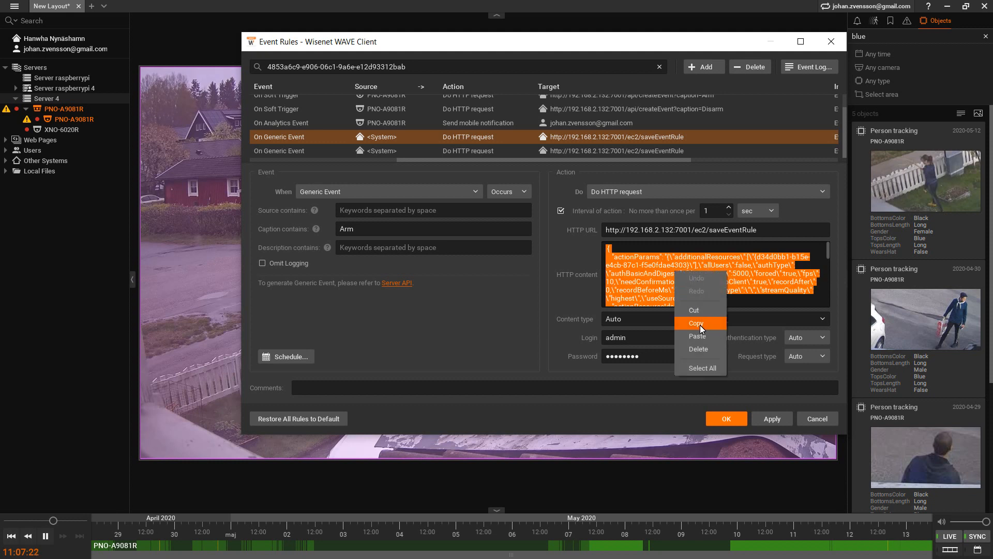
{"action": "left_click", "coordinate": [700, 324]}
{"action": "left_click", "coordinate": [650, 150]}
{"action": "left_click", "coordinate": [681, 279]}
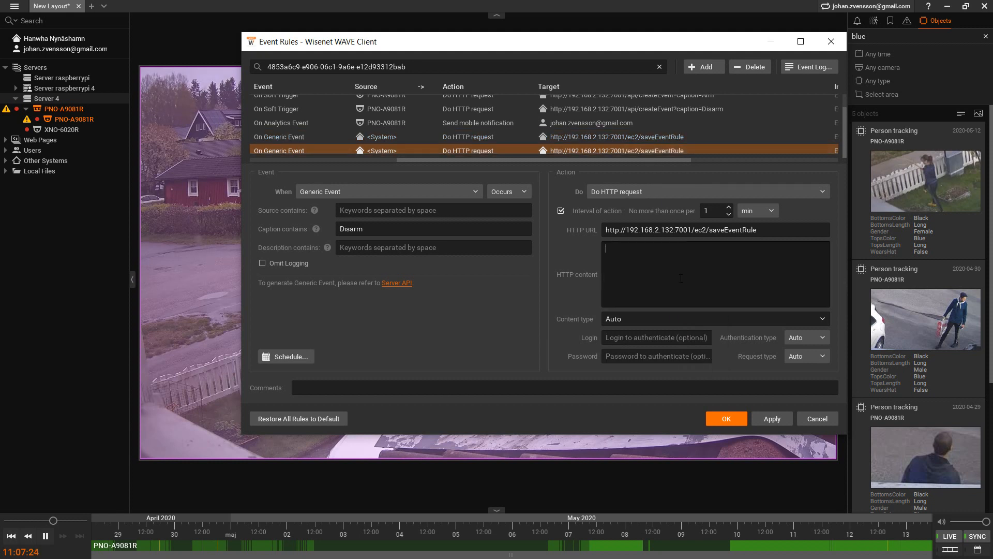
{"action": "key", "text": "ctrl+v"}
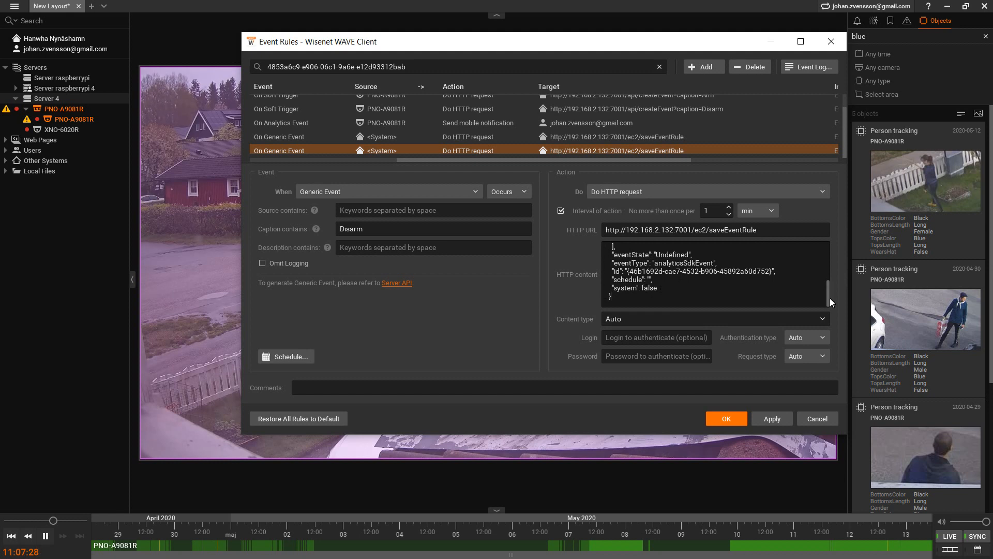
{"action": "left_click_drag", "start_coordinate": [829, 295], "coordinate": [829, 262]}
{"action": "double_click", "coordinate": [655, 271]}
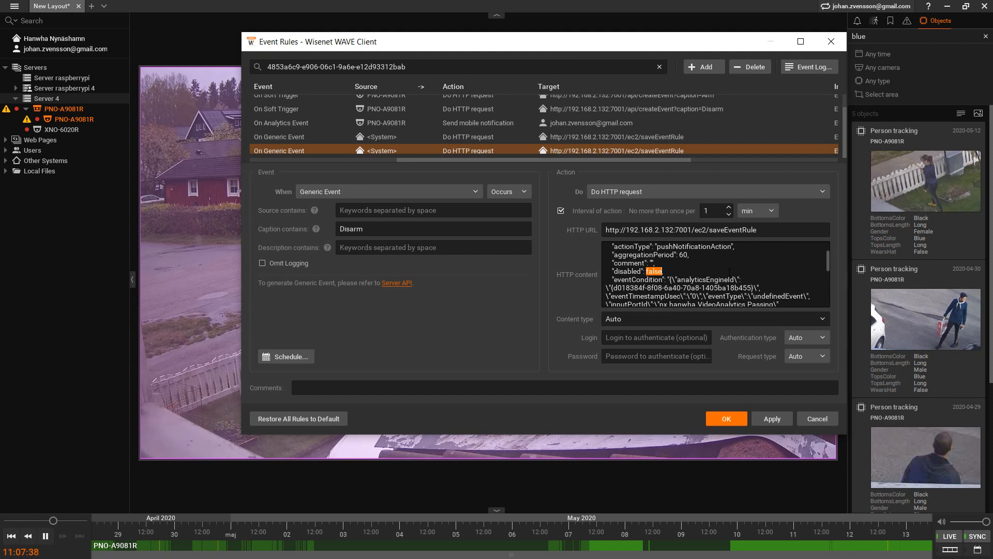
{"action": "type", "text": "true"}
Step: Give the Disarm rule login admin, its password, and a seconds interval unit
{"action": "left_click", "coordinate": [672, 331]}
{"action": "type", "text": "ad"}
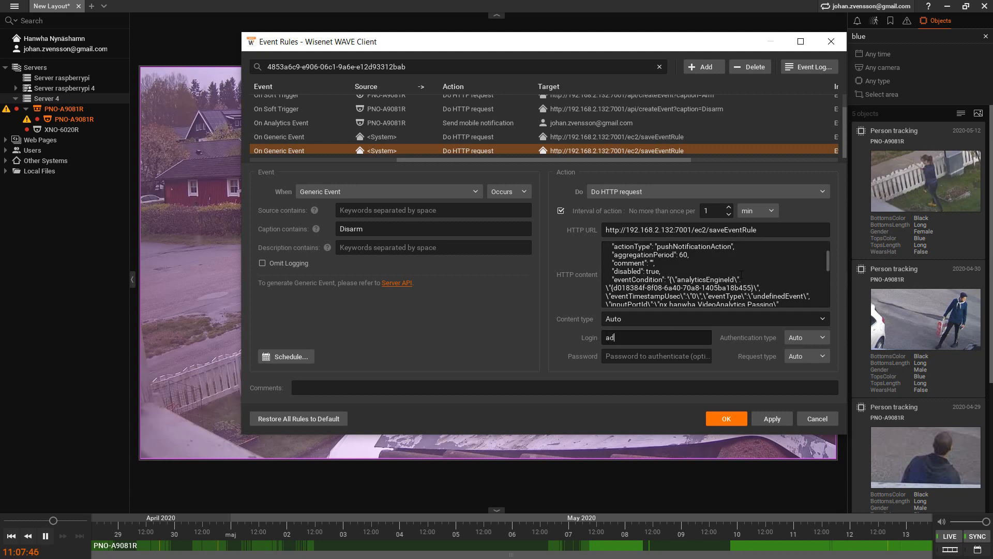
{"action": "type", "text": "min"}
{"action": "key", "text": "Tab"}
{"action": "type", "text": "ad"}
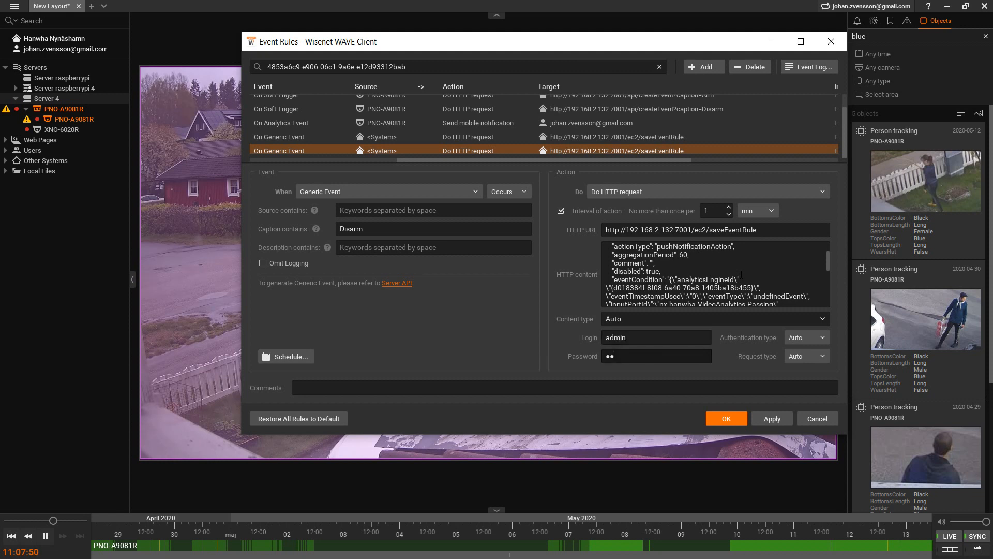
{"action": "type", "text": "••••••"}
{"action": "left_click", "coordinate": [751, 213]}
{"action": "left_click", "coordinate": [750, 225]}
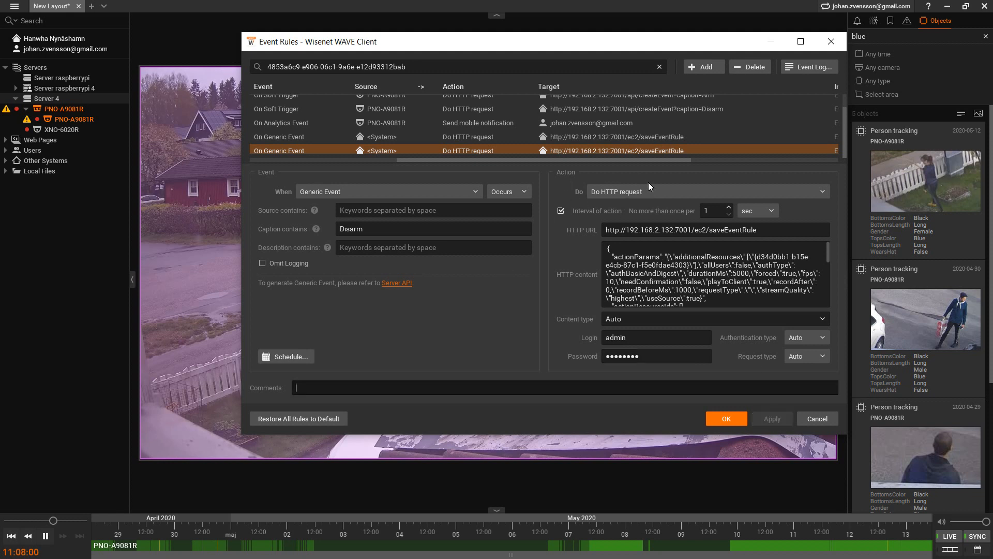
Step: Move the Event Rules window and review the Arm, Disarm, analytics and Arm generic-event rules
{"action": "scroll", "coordinate": [603, 140], "scroll_direction": "up", "scroll_amount": 1}
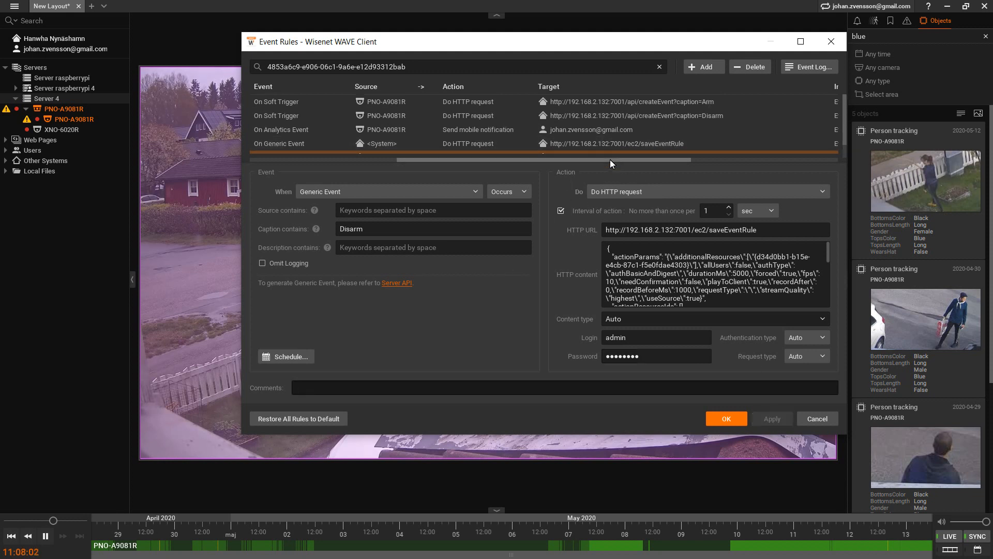
{"action": "left_click_drag", "start_coordinate": [610, 160], "coordinate": [414, 166]}
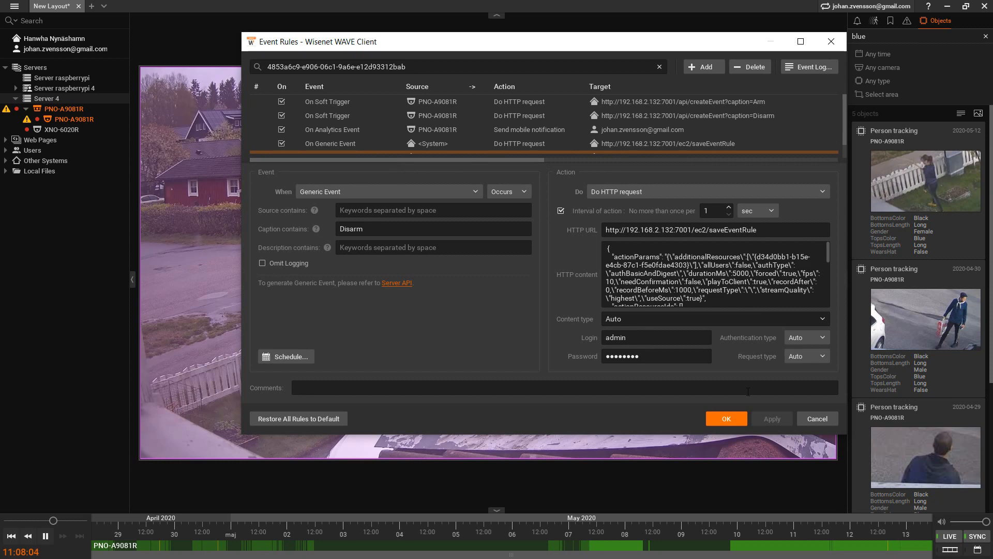
{"action": "left_click_drag", "start_coordinate": [679, 46], "coordinate": [545, 132]}
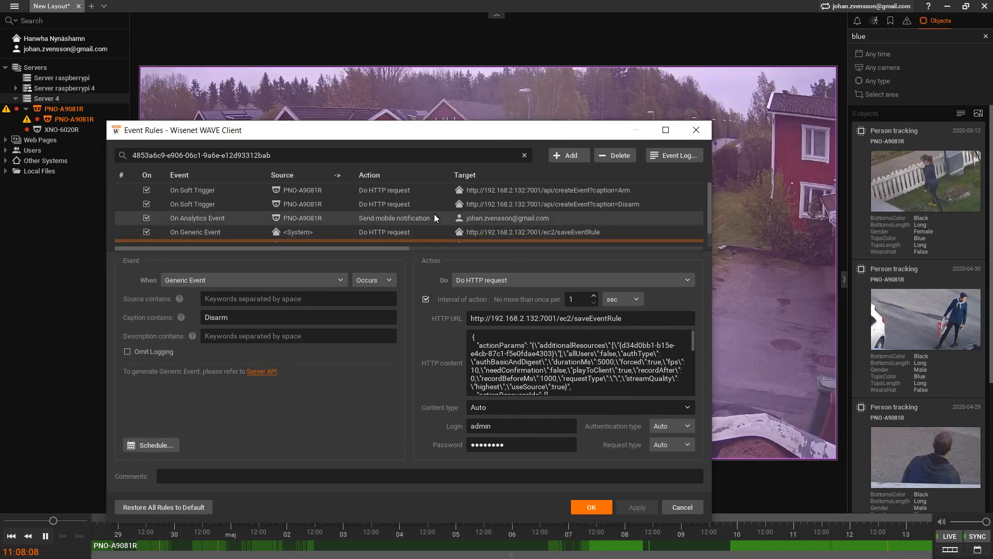
{"action": "left_click", "coordinate": [383, 189]}
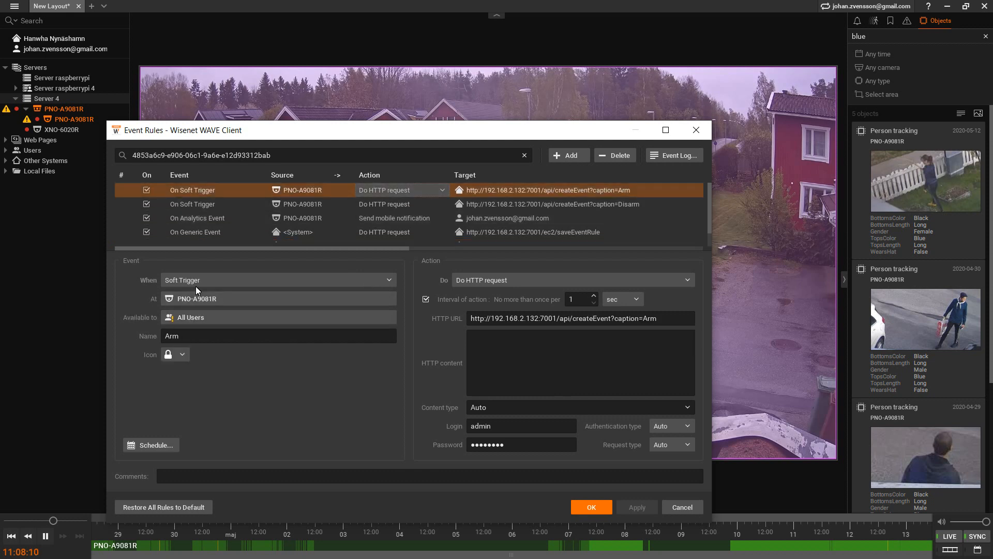
{"action": "left_click", "coordinate": [211, 203]}
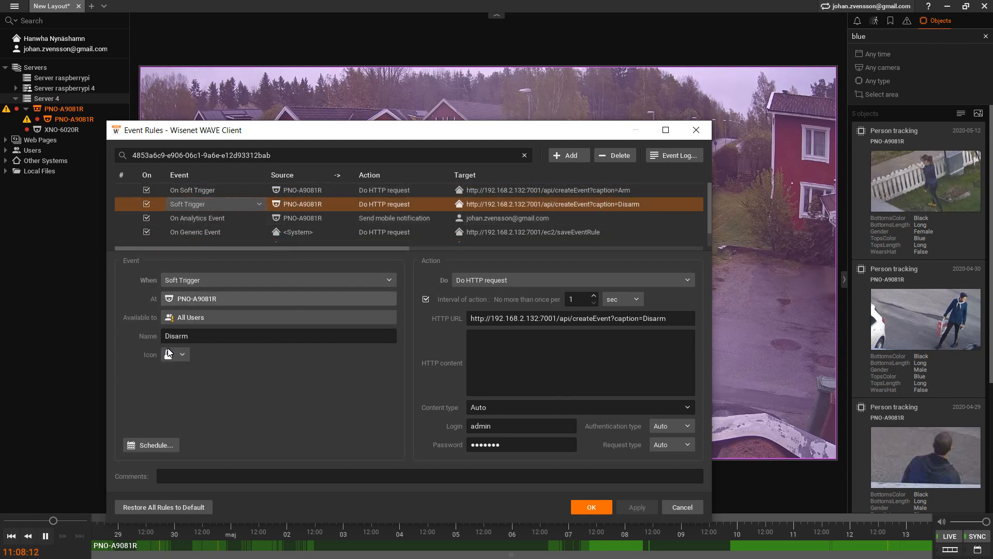
{"action": "left_click", "coordinate": [234, 218]}
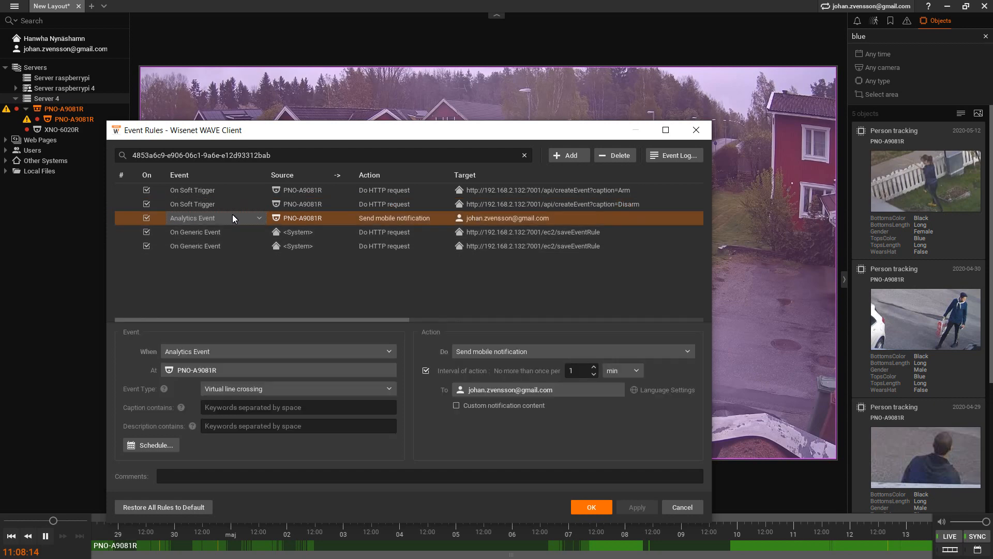
{"action": "left_click", "coordinate": [218, 235]}
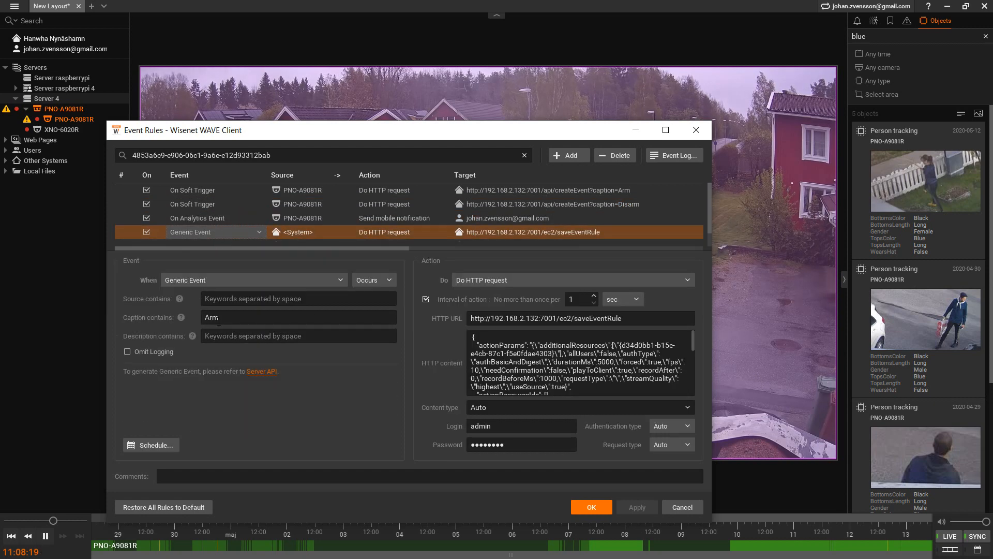
Step: Compare the disabled value in the Arm rule's JSON against the Disarm rule's JSON
{"action": "scroll", "coordinate": [493, 369], "scroll_direction": "down", "scroll_amount": 1}
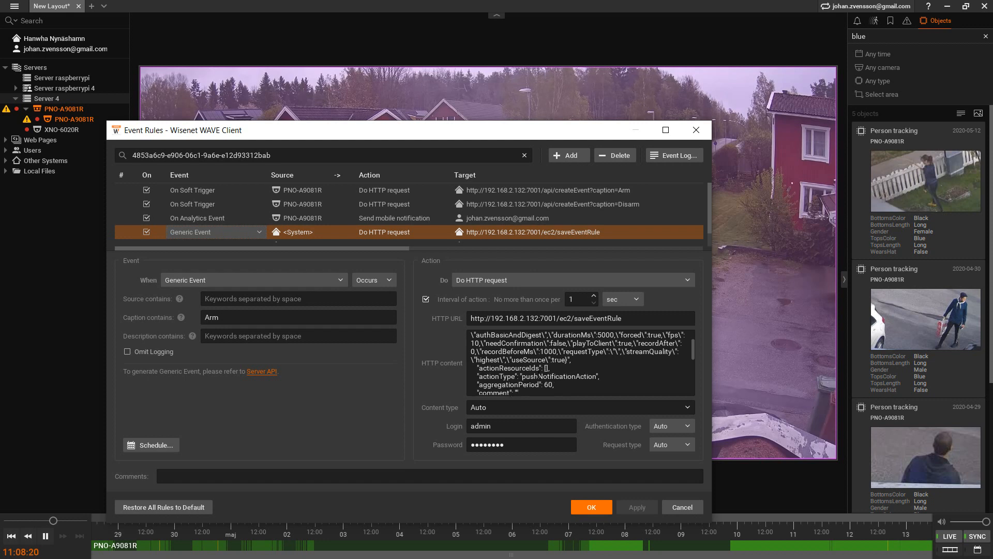
{"action": "scroll", "coordinate": [493, 369], "scroll_direction": "down", "scroll_amount": 1}
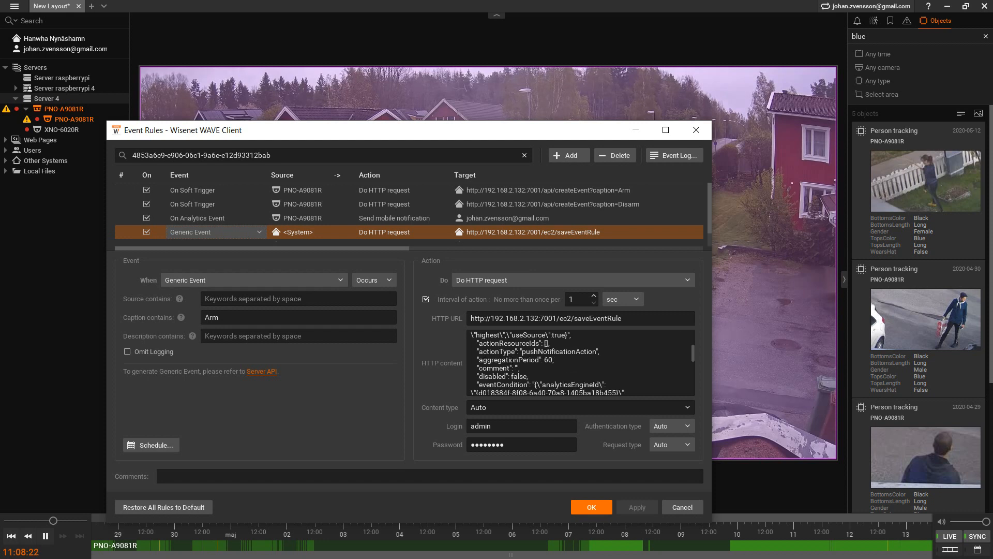
{"action": "left_click_drag", "start_coordinate": [473, 376], "coordinate": [526, 371]}
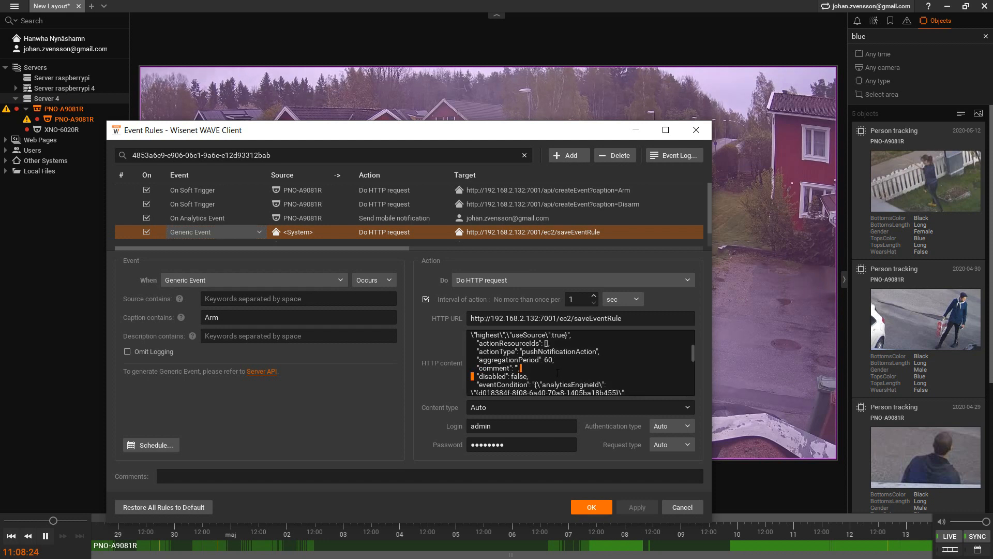
{"action": "left_click", "coordinate": [211, 238]}
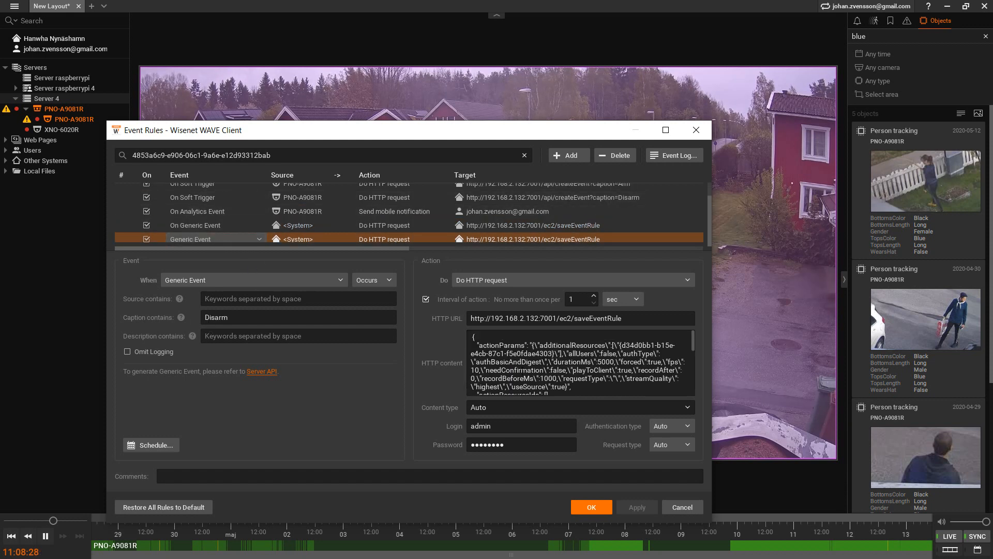
{"action": "scroll", "coordinate": [579, 362], "scroll_direction": "down", "scroll_amount": 1}
{"action": "scroll", "coordinate": [579, 362], "scroll_direction": "down", "scroll_amount": 1}
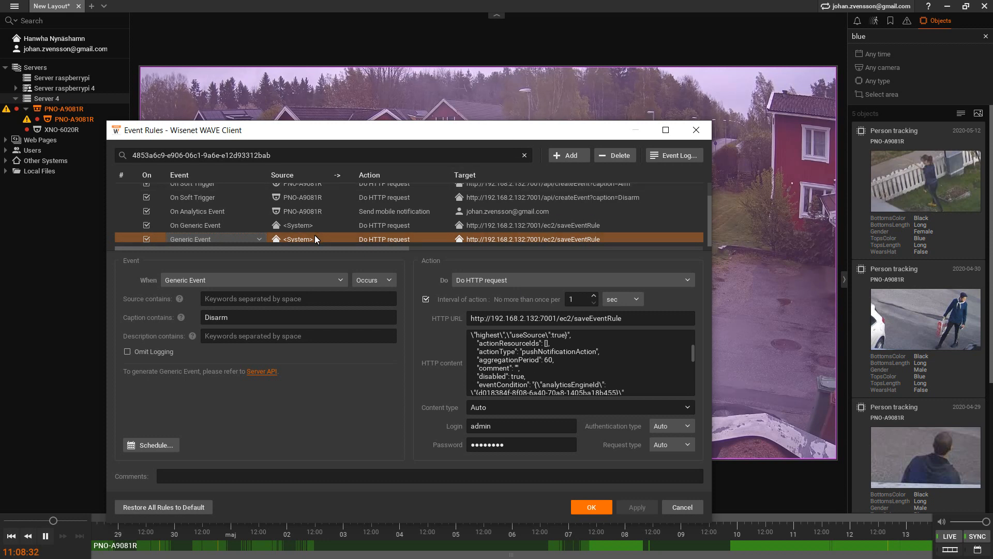
{"action": "scroll", "coordinate": [315, 235], "scroll_direction": "up", "scroll_amount": 1}
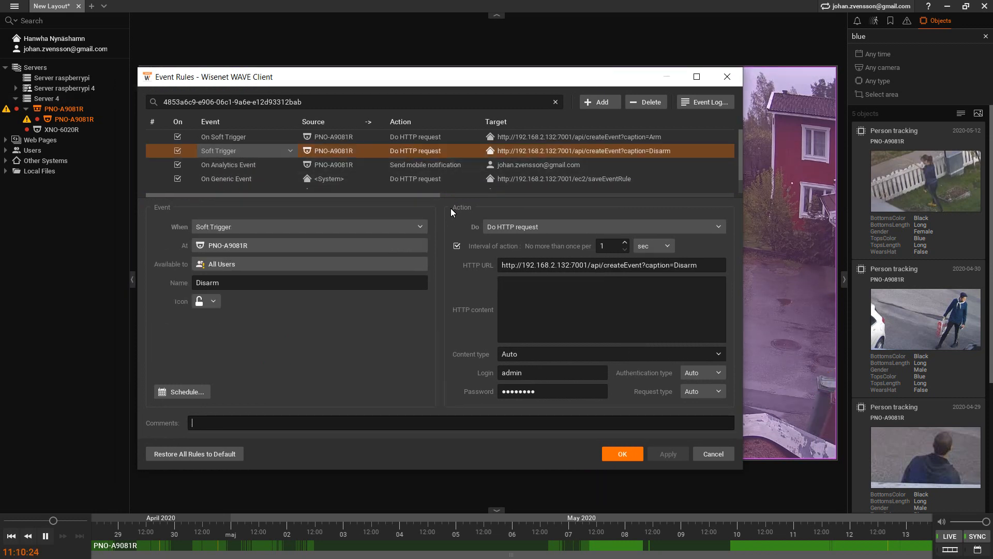
Step: Fire Disarm then Arm on the camera, watching the analytics notification rule switch off and back on
{"action": "left_click", "coordinate": [421, 169]}
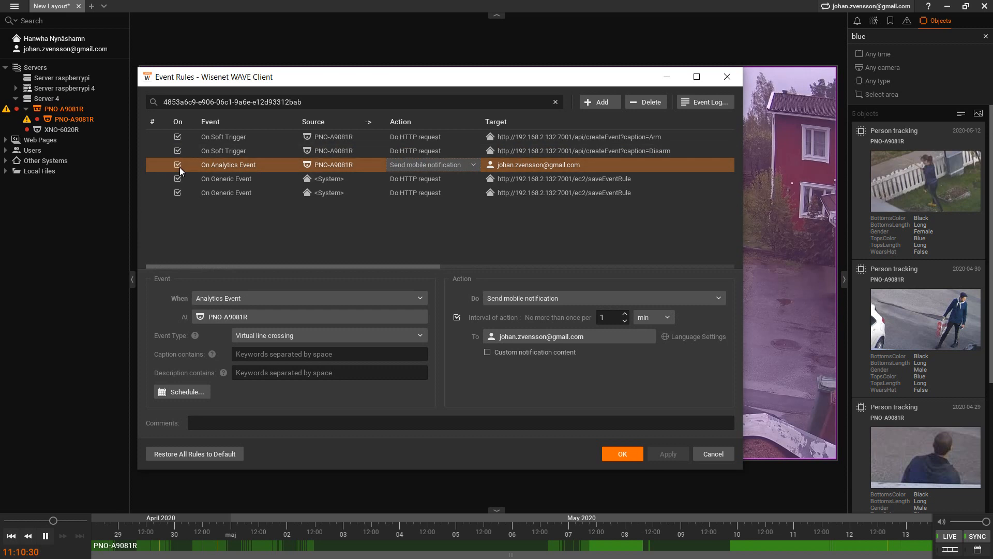
{"action": "left_click_drag", "start_coordinate": [299, 77], "coordinate": [257, 36]}
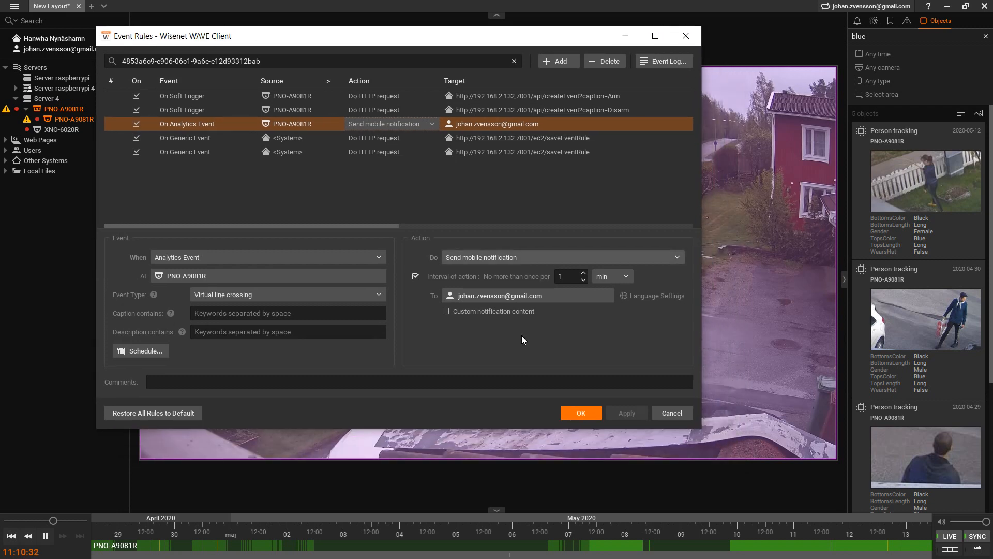
{"action": "mouse_move", "coordinate": [806, 229]}
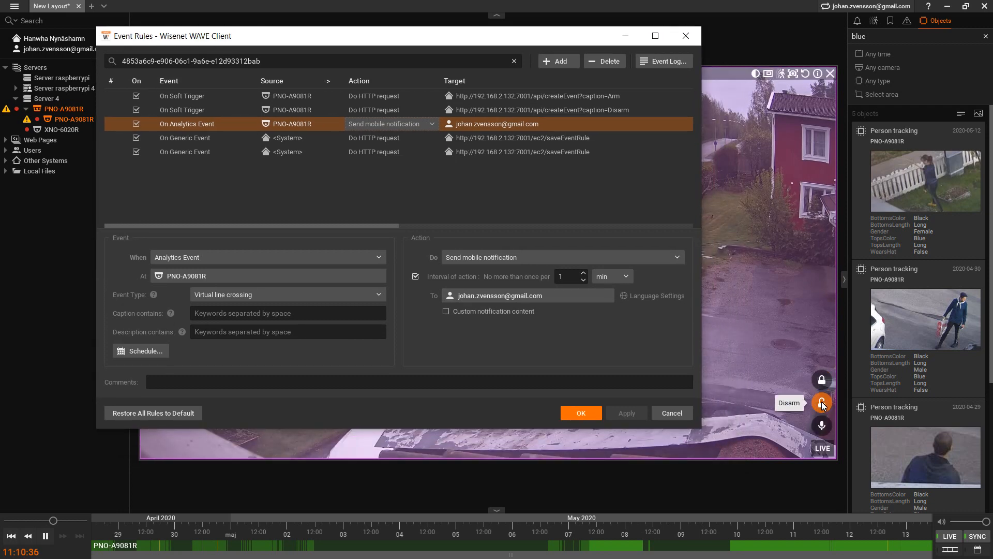
{"action": "left_click", "coordinate": [153, 126]}
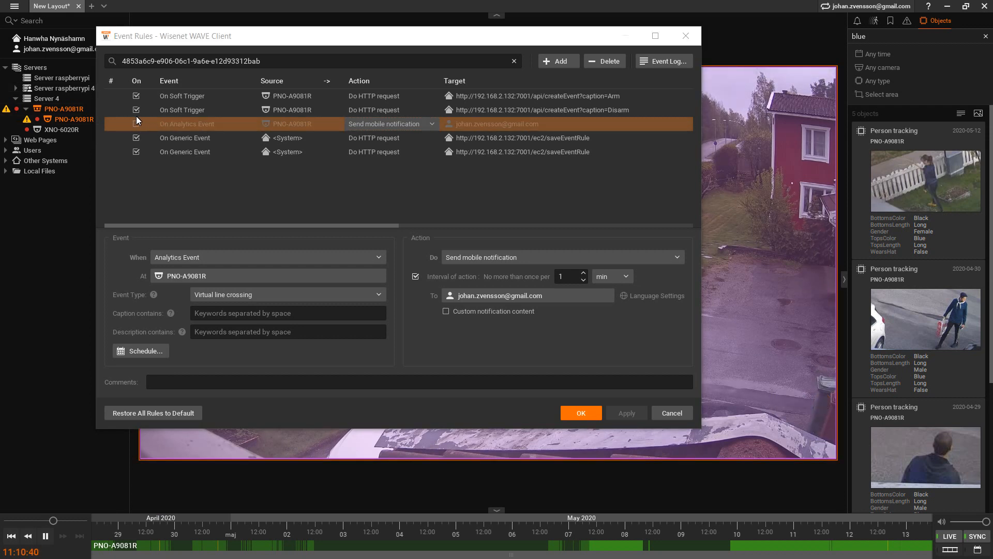
{"action": "mouse_move", "coordinate": [769, 408]}
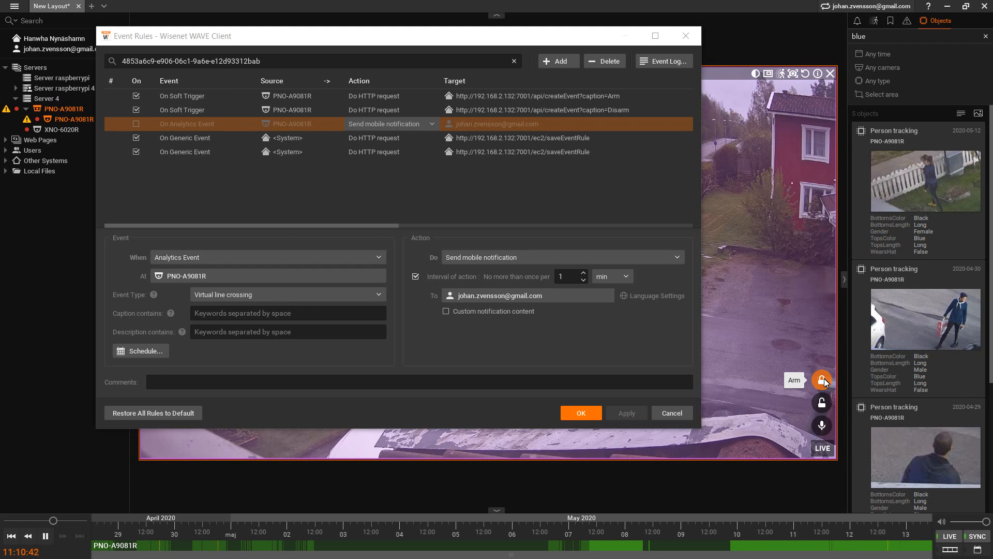
{"action": "left_click", "coordinate": [136, 124]}
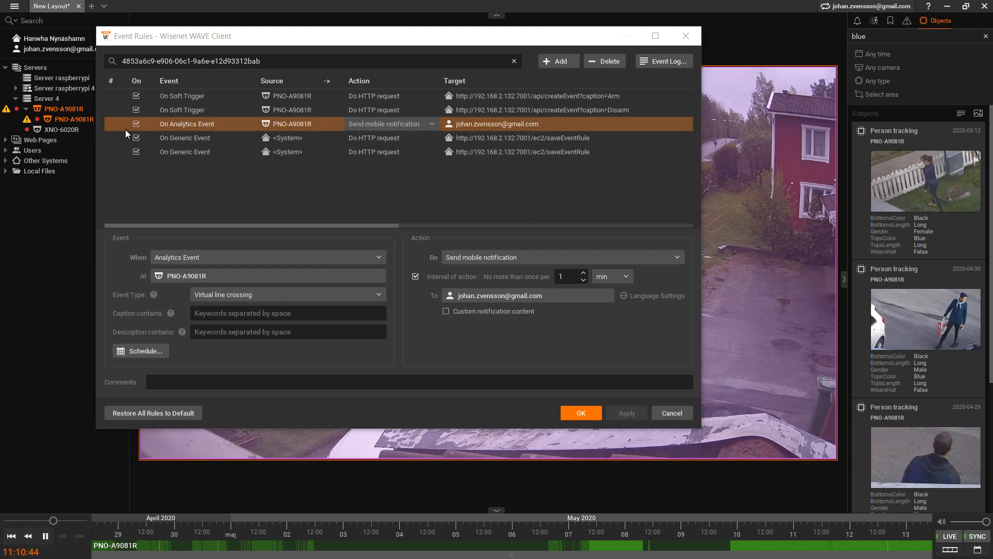
Step: Tick On for the On Analytics Event line-crossing rule to re-enable it
{"action": "mouse_move", "coordinate": [764, 374]}
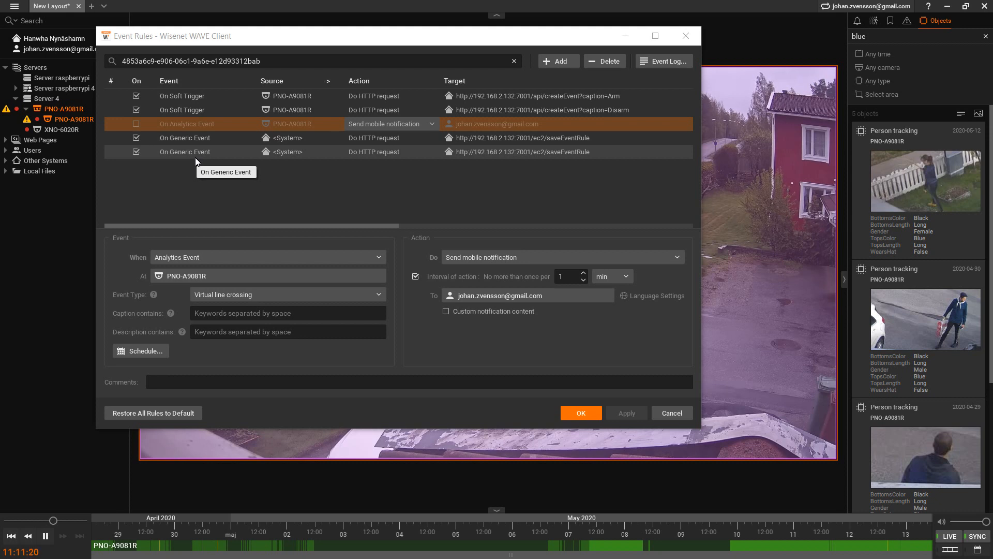
{"action": "left_click", "coordinate": [136, 123]}
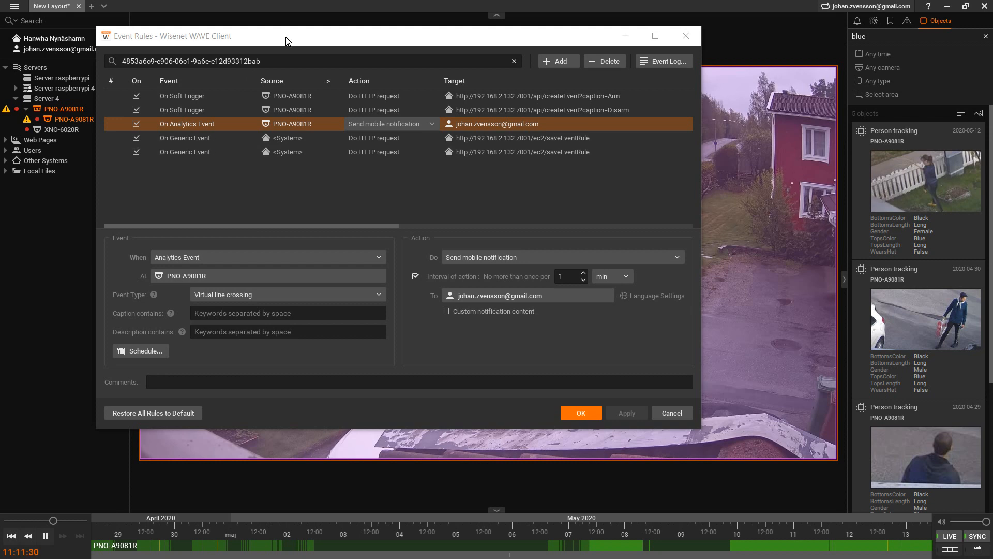
{"action": "left_click_drag", "start_coordinate": [307, 41], "coordinate": [340, 43]}
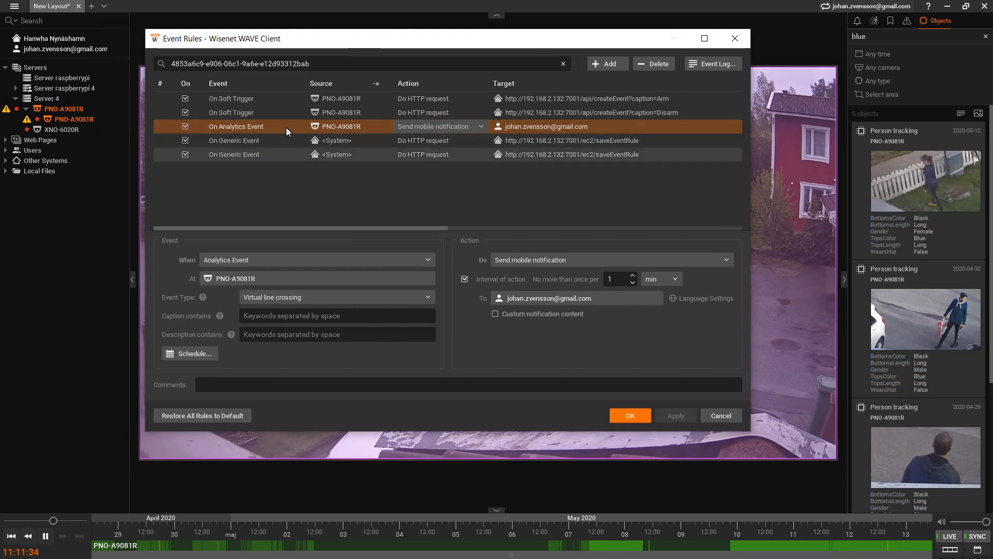
{"action": "left_click", "coordinate": [223, 99]}
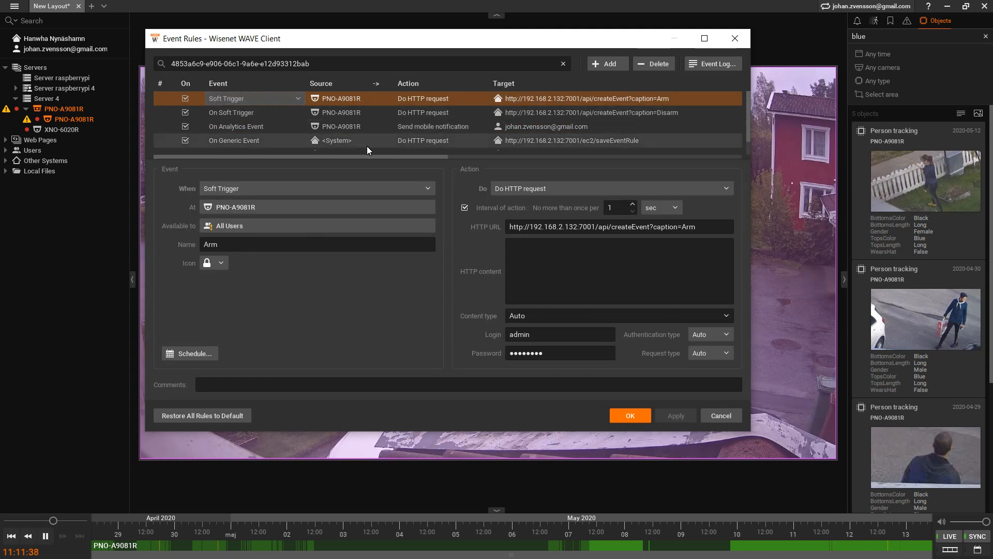
{"action": "left_click", "coordinate": [248, 127]}
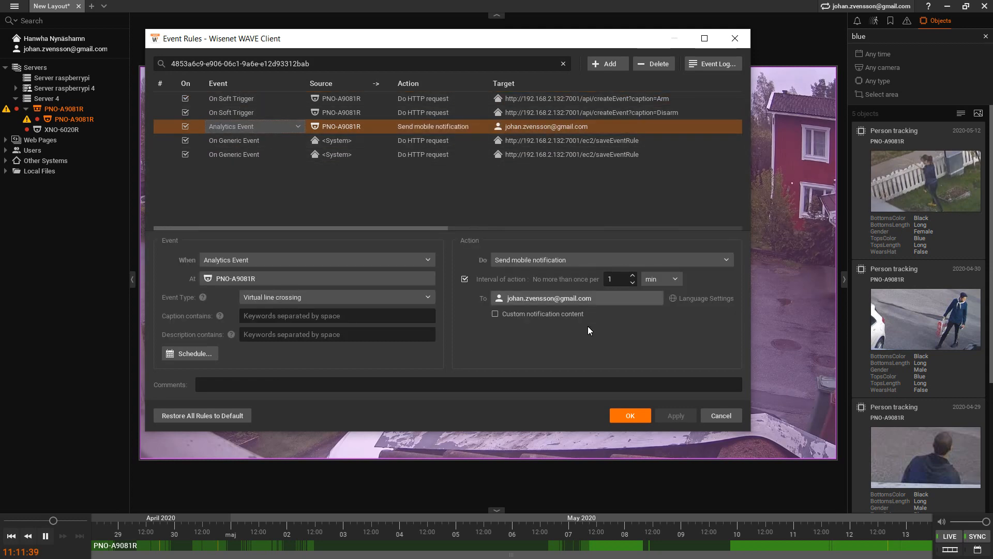
{"action": "left_click", "coordinate": [268, 140]}
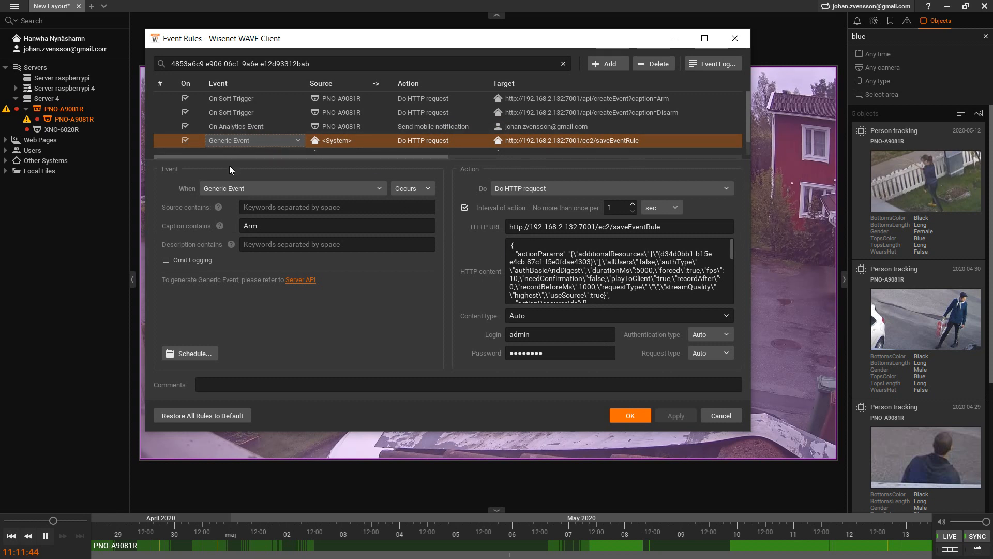
{"action": "left_click", "coordinate": [238, 97]}
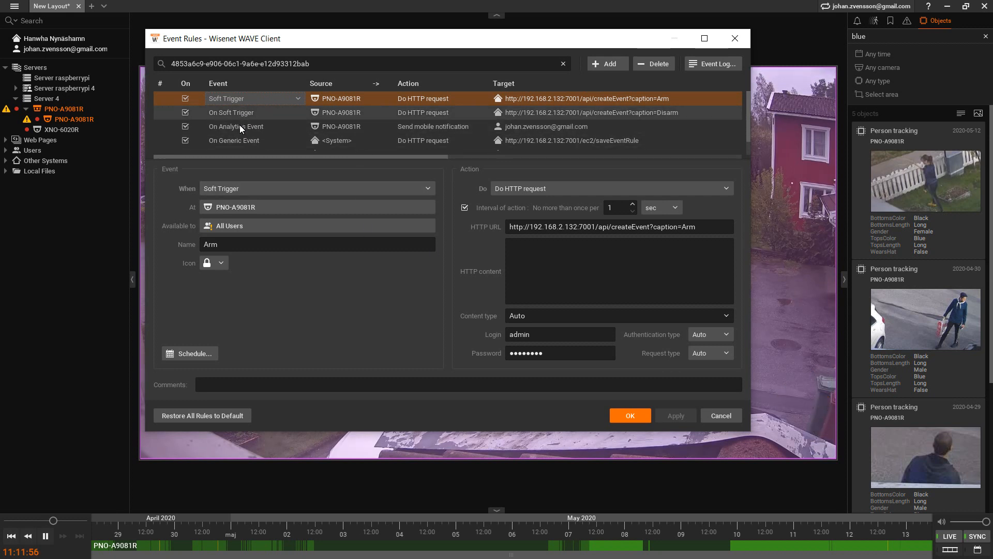
{"action": "left_click", "coordinate": [241, 140]}
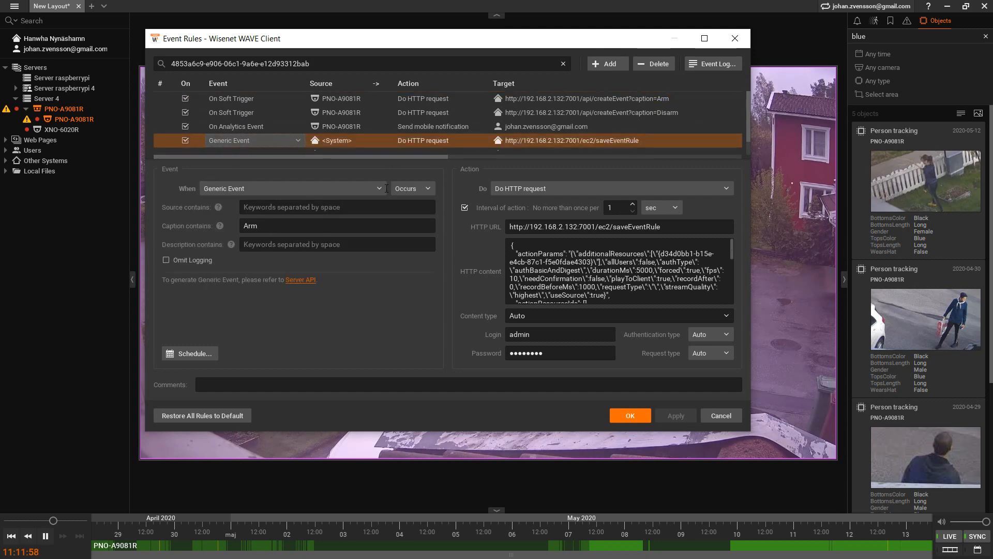
Step: Add a Generic Event rule with caption containing 'Arm' and a Do HTTP request action
{"action": "left_click", "coordinate": [604, 72]}
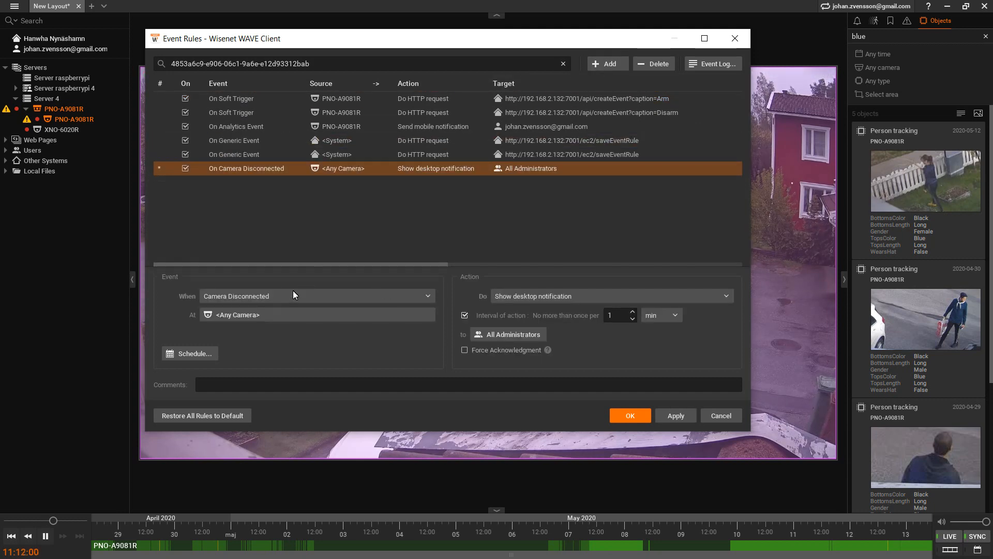
{"action": "left_click", "coordinate": [291, 290]}
{"action": "left_click", "coordinate": [225, 319]}
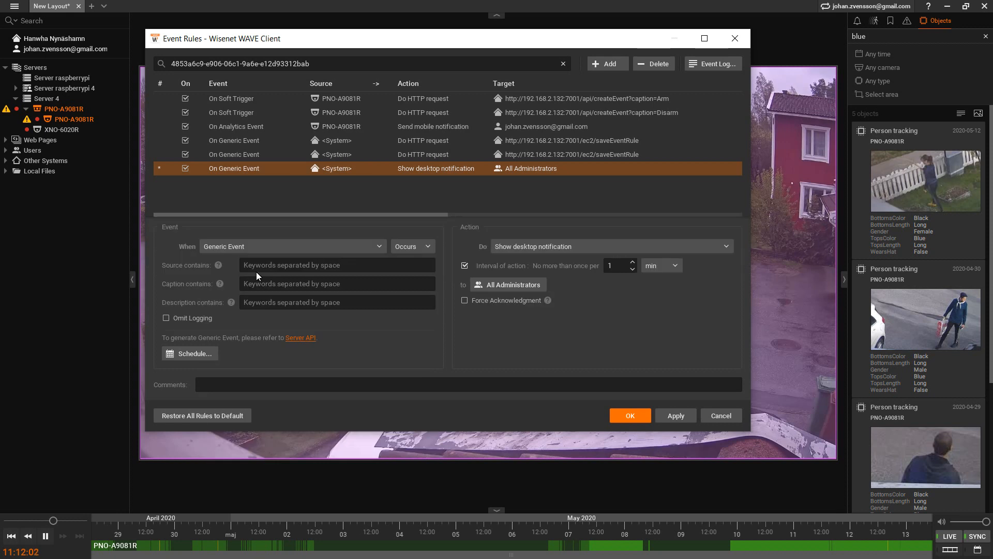
{"action": "left_click", "coordinate": [269, 284]}
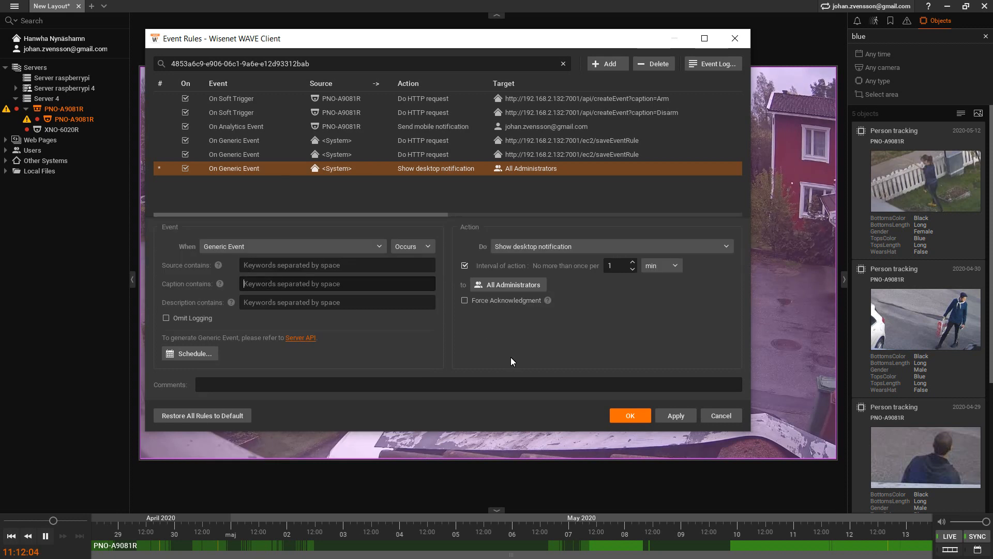
{"action": "type", "text": "Arm"}
{"action": "left_click", "coordinate": [513, 247]}
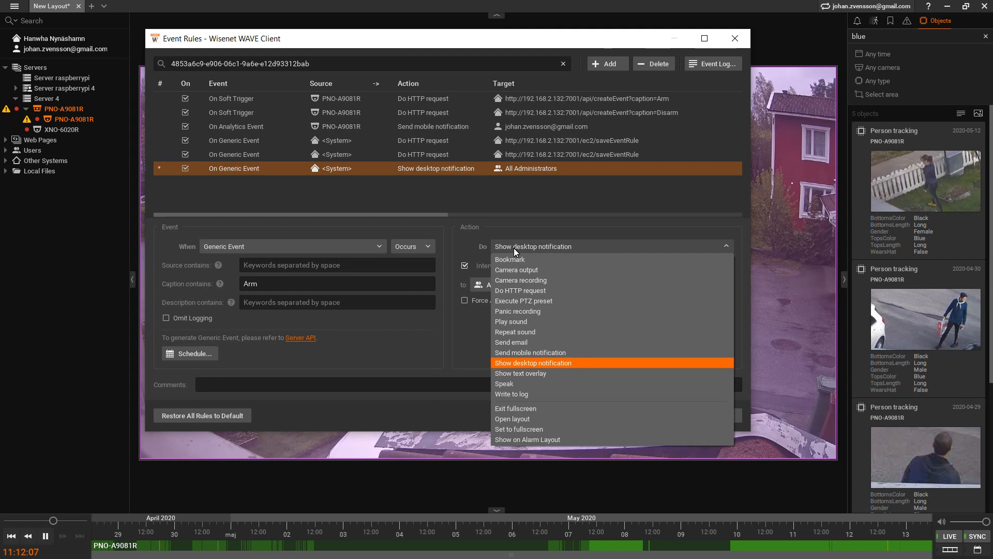
{"action": "left_click", "coordinate": [520, 293]}
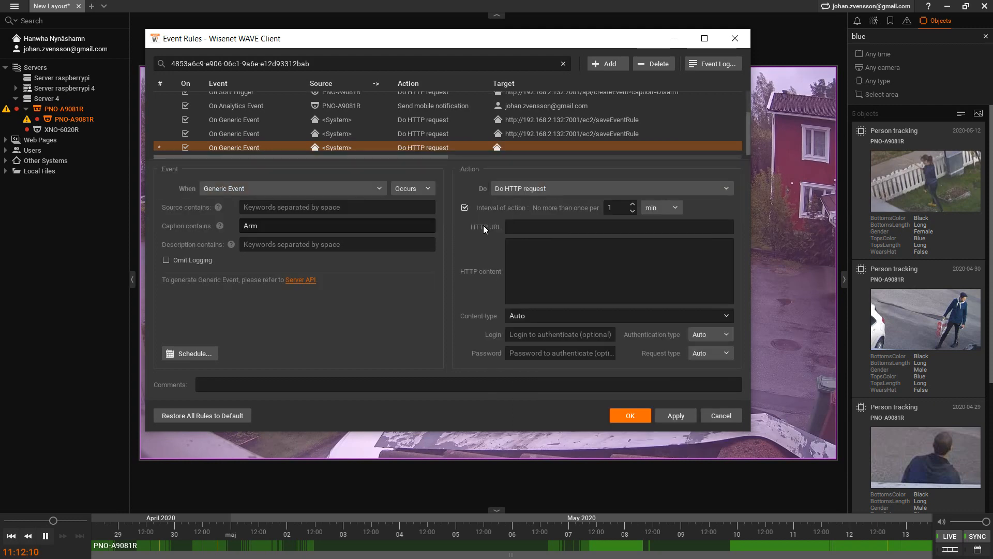
{"action": "key", "text": "alt+Tab"}
{"action": "key", "text": "Tab"}
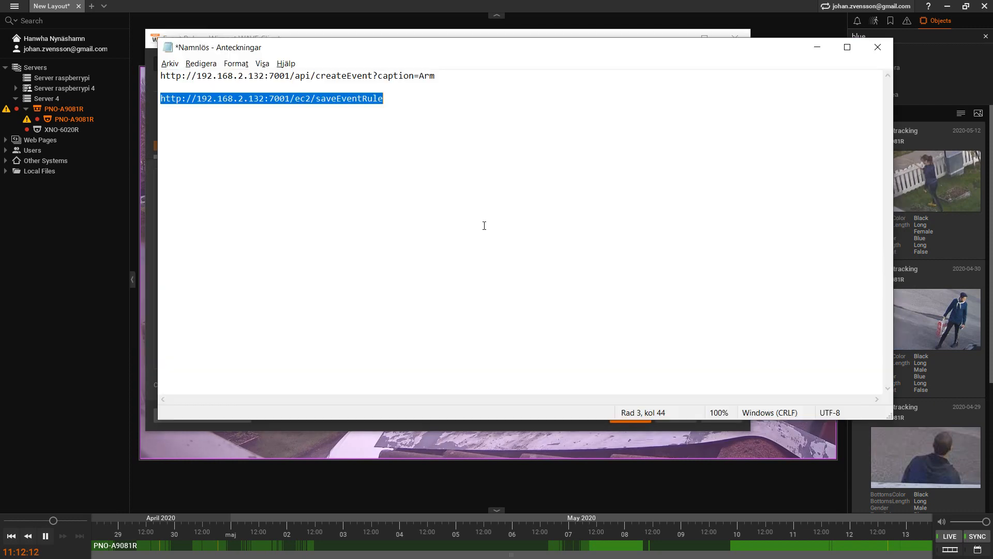
{"action": "right_click", "coordinate": [315, 106]}
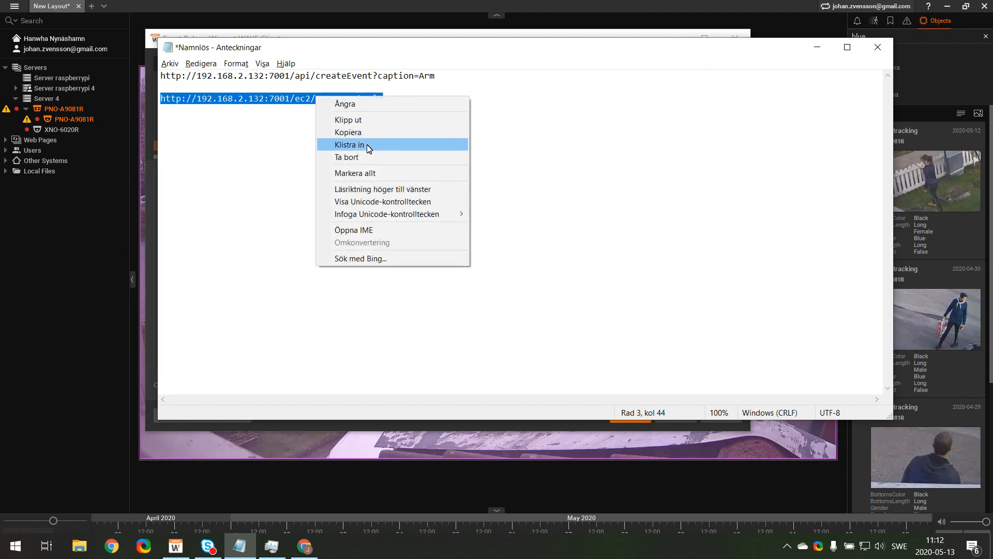
{"action": "left_click", "coordinate": [359, 133]}
{"action": "key", "text": "alt+Tab"}
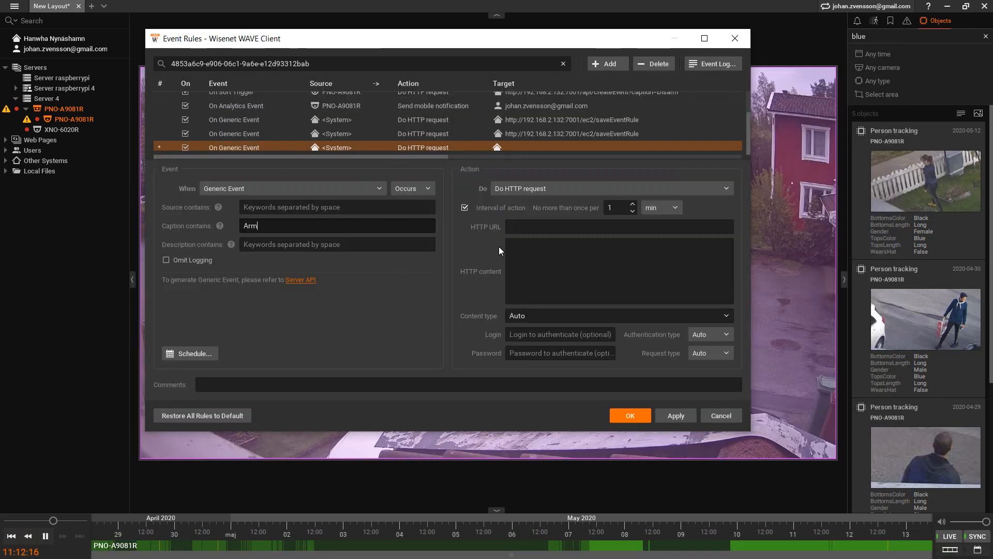
{"action": "left_click", "coordinate": [519, 226]}
{"action": "type", "text": "http://192.168.2.132:7001/ec2/saveEventRule"}
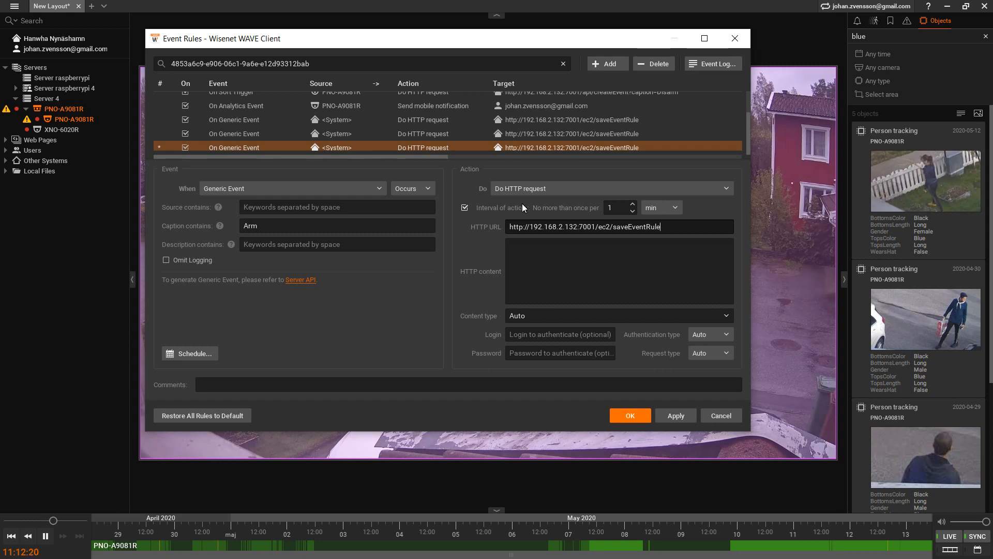
{"action": "scroll", "coordinate": [272, 141], "scroll_direction": "up", "scroll_amount": 2}
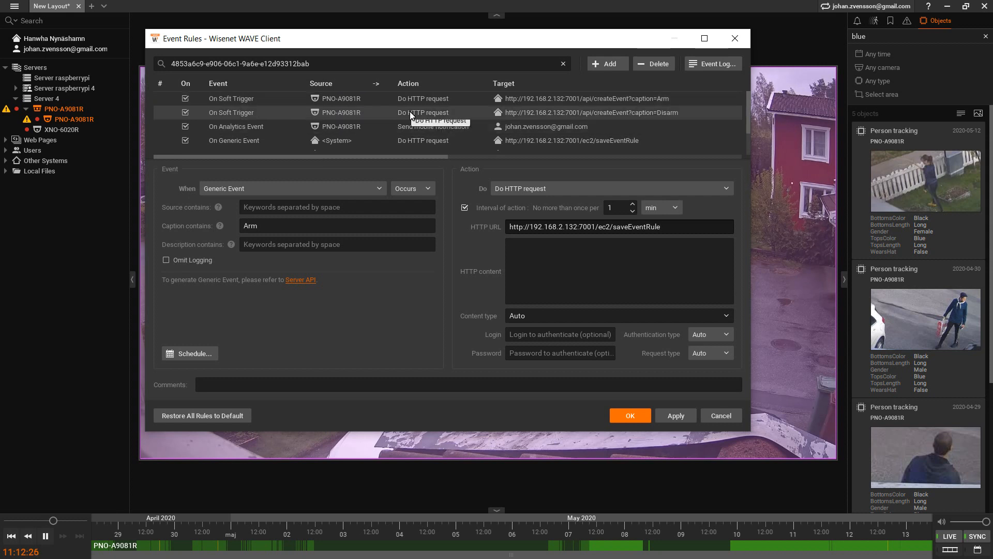
Step: Run getEventRules in the web admin API documentation to list all event rules
{"action": "key", "text": "alt+Tab"}
{"action": "key", "text": "alt+Tab"}
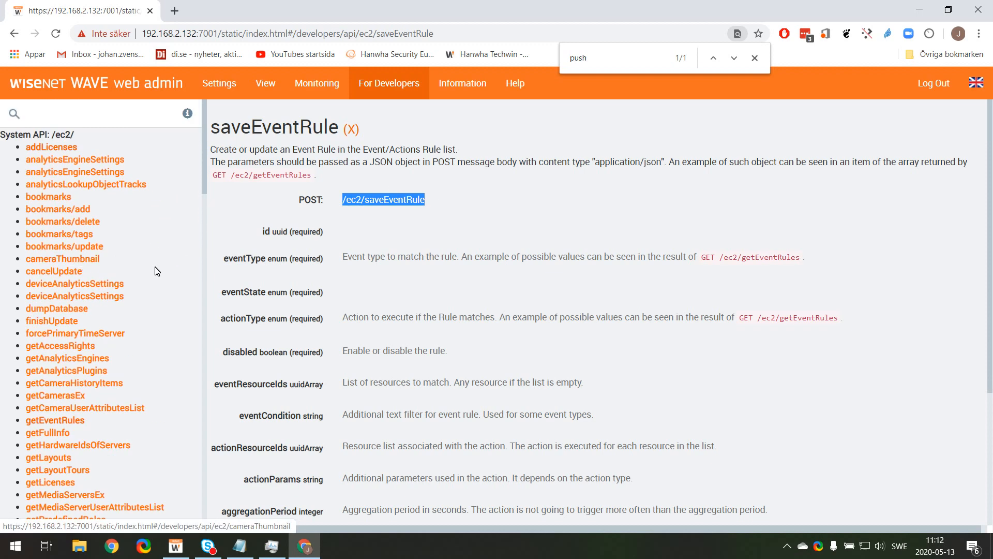
{"action": "scroll", "coordinate": [88, 341], "scroll_direction": "down", "scroll_amount": 1}
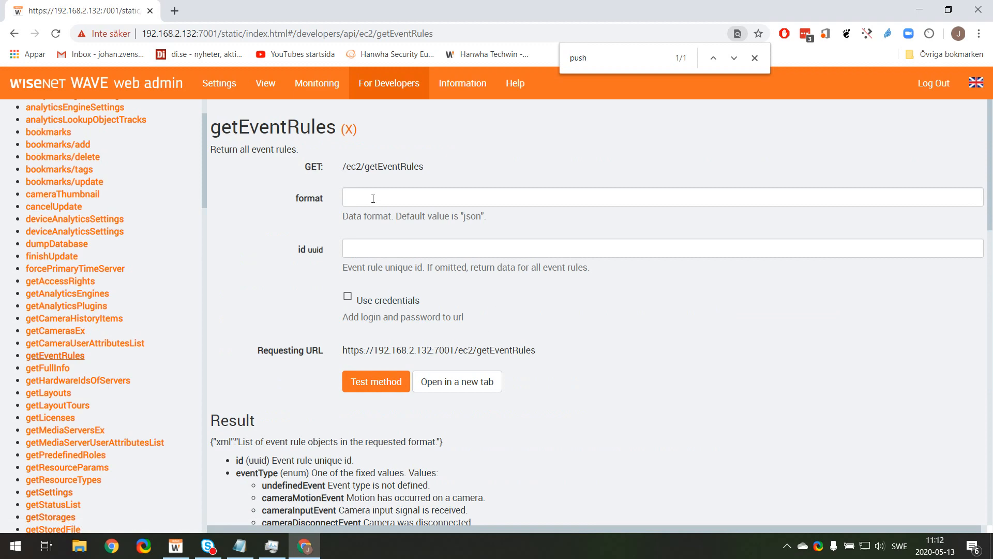
{"action": "left_click", "coordinate": [396, 382]}
{"action": "scroll", "coordinate": [712, 306], "scroll_direction": "down", "scroll_amount": 6}
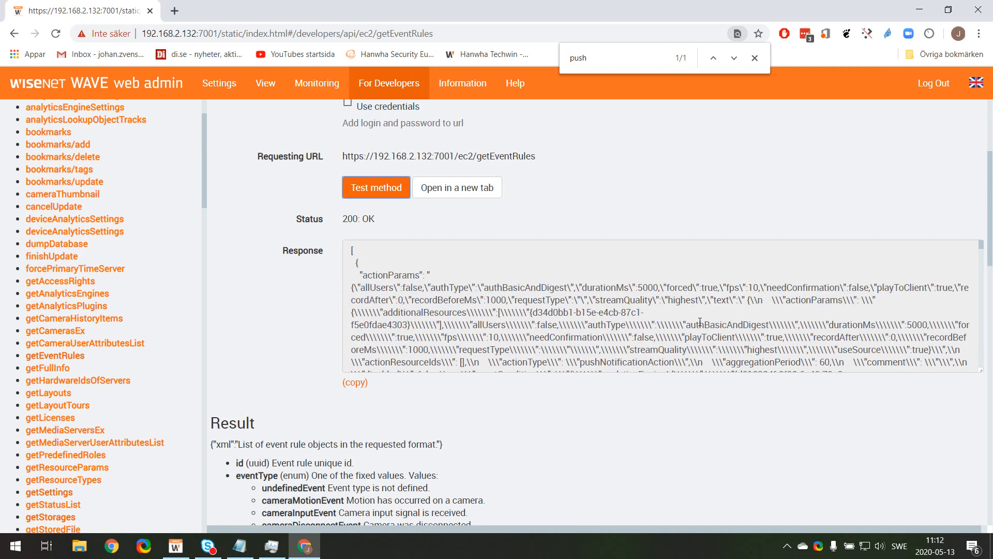
{"action": "scroll", "coordinate": [712, 306], "scroll_direction": "down", "scroll_amount": 5}
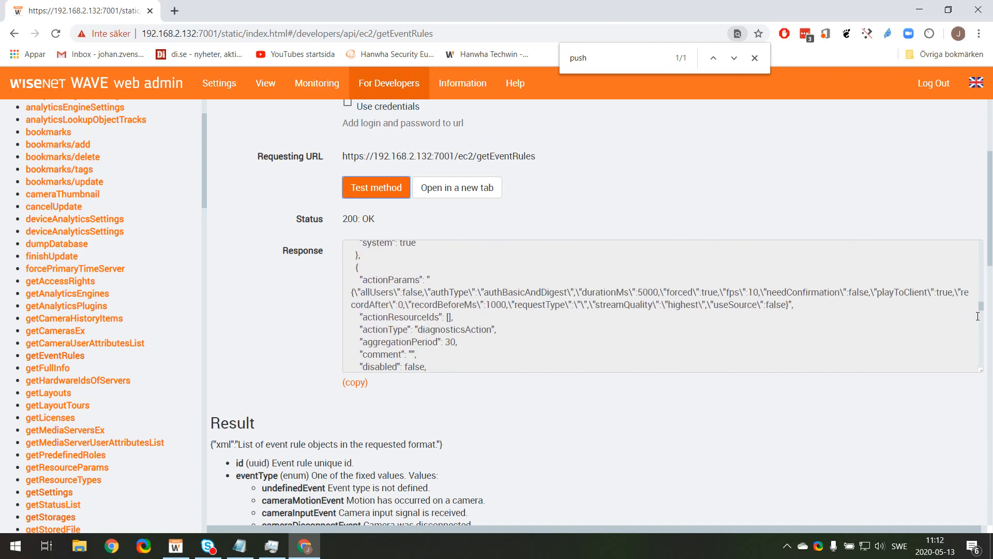
{"action": "left_click_drag", "start_coordinate": [983, 306], "coordinate": [948, 237]}
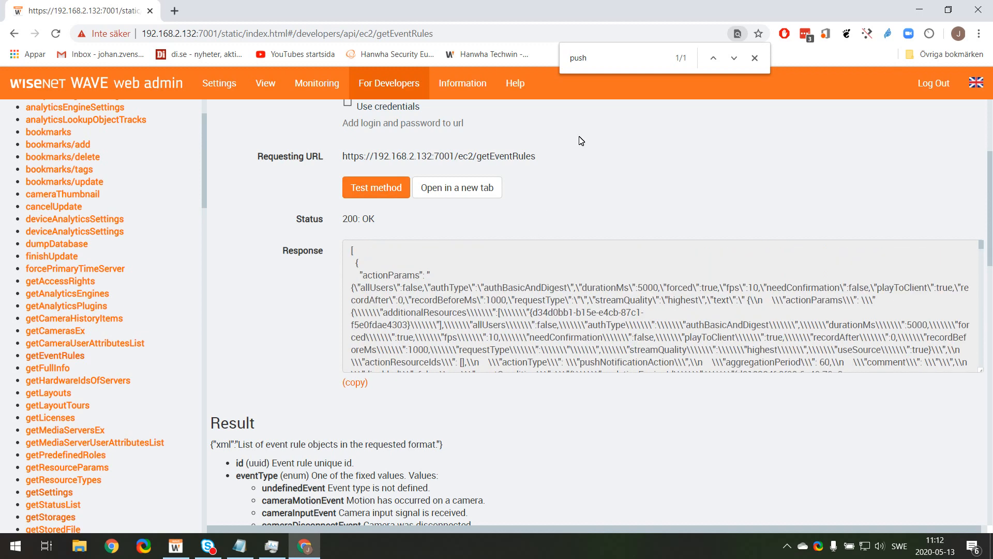
Step: Search the getEventRules response for 'disarm' to find the Disarm soft-trigger rule
{"action": "left_click", "coordinate": [581, 60]}
{"action": "double_click", "coordinate": [581, 60]}
{"action": "type", "text": "di"}
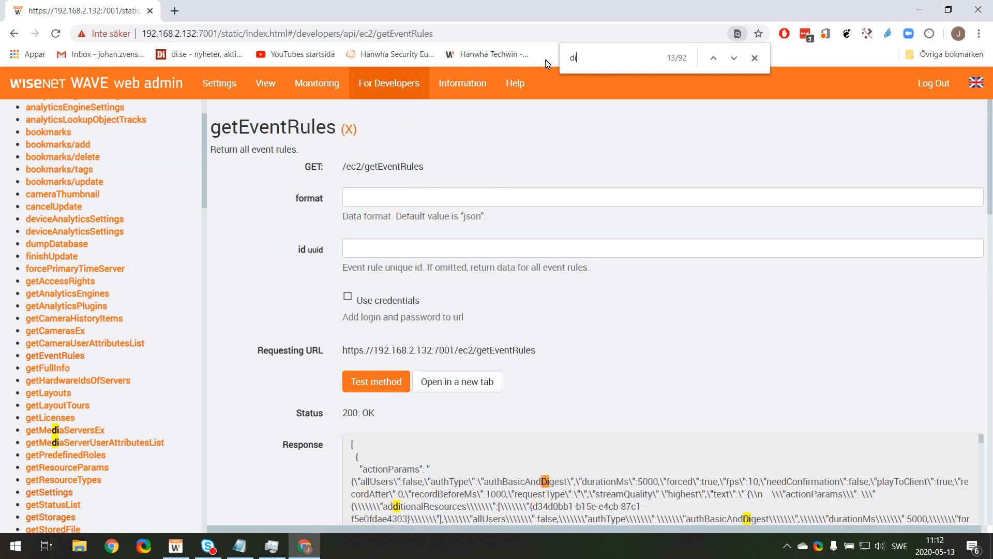
{"action": "type", "text": "sarm"}
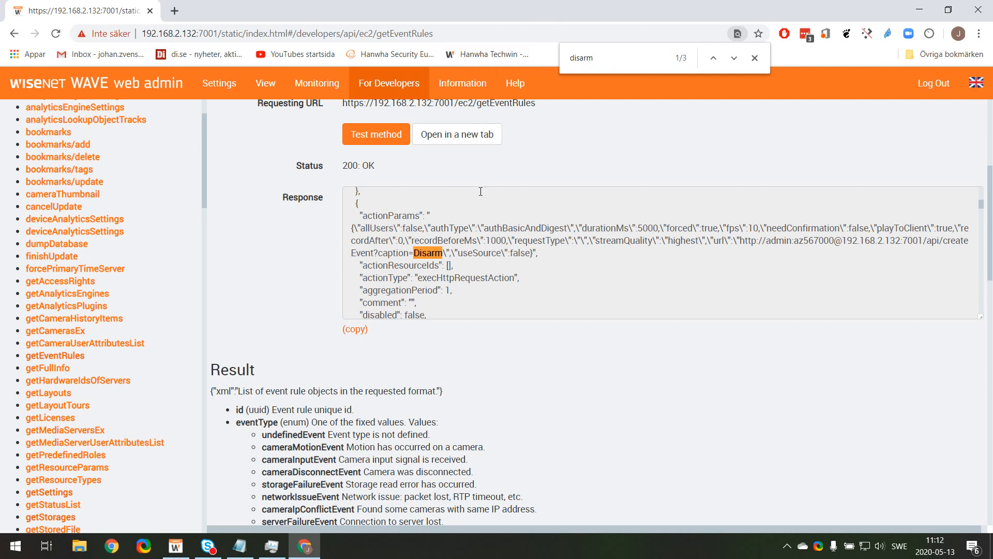
{"action": "left_click_drag", "start_coordinate": [357, 252], "coordinate": [506, 241]}
{"action": "scroll", "coordinate": [448, 240], "scroll_direction": "down", "scroll_amount": 1}
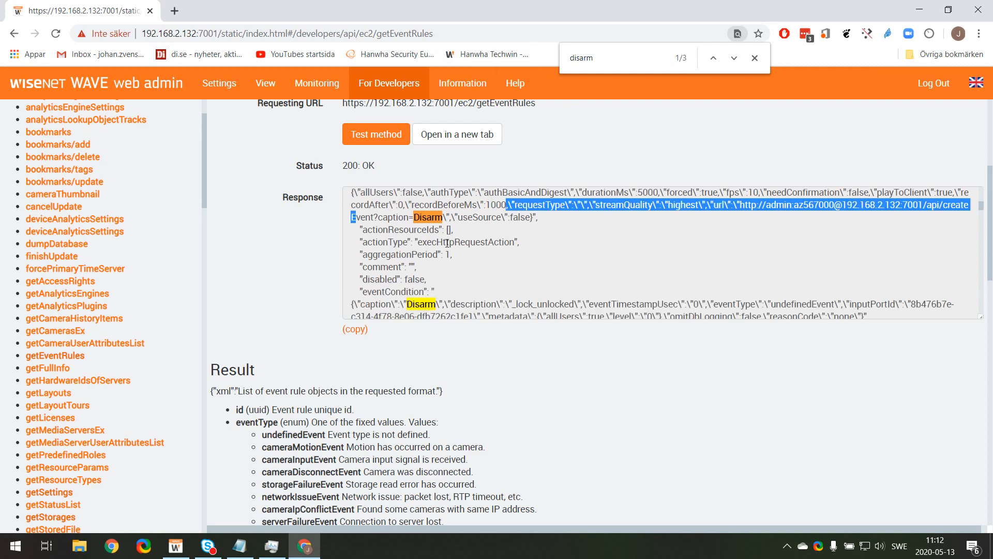
{"action": "scroll", "coordinate": [408, 245], "scroll_direction": "down", "scroll_amount": 1}
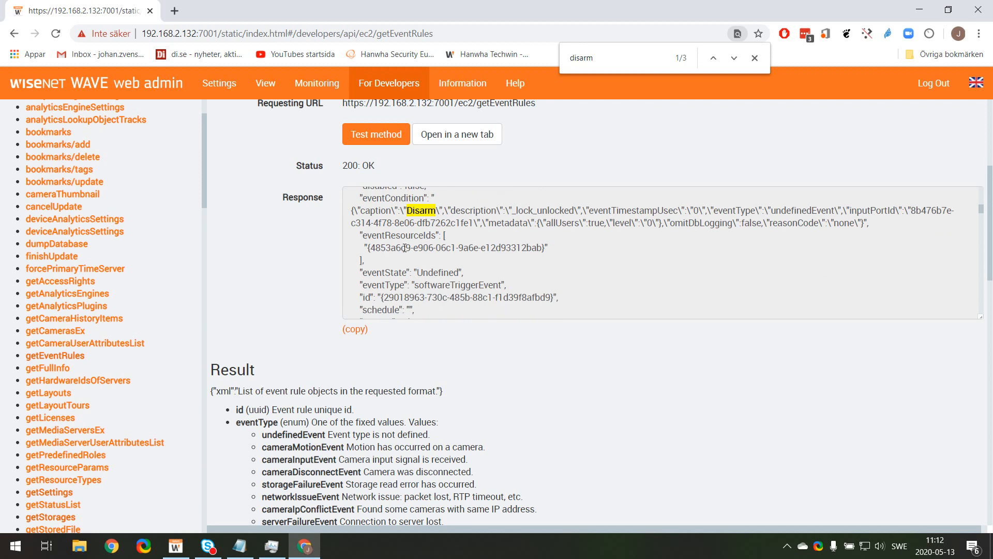
{"action": "scroll", "coordinate": [409, 244], "scroll_direction": "down", "scroll_amount": 1}
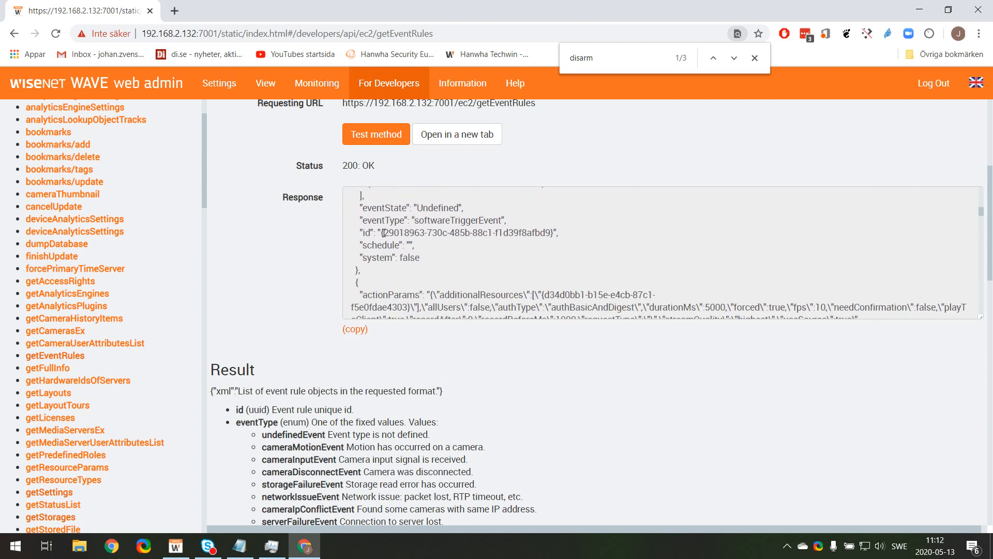
{"action": "left_click_drag", "start_coordinate": [383, 232], "coordinate": [552, 232]}
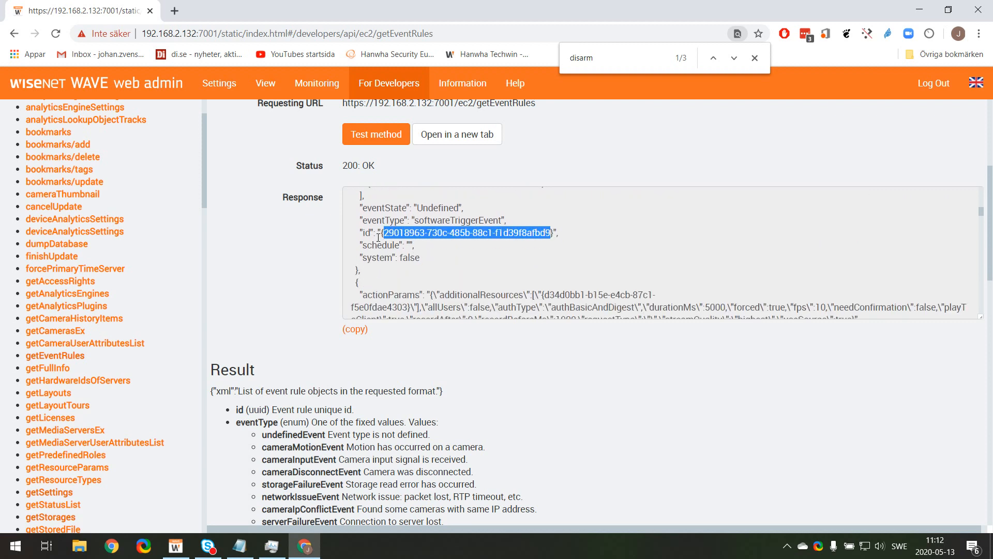
{"action": "right_click", "coordinate": [448, 231]}
{"action": "left_click", "coordinate": [493, 233]}
{"action": "scroll", "coordinate": [544, 257], "scroll_direction": "down", "scroll_amount": 3}
{"action": "scroll", "coordinate": [544, 257], "scroll_direction": "up", "scroll_amount": 10}
{"action": "left_click", "coordinate": [465, 250]}
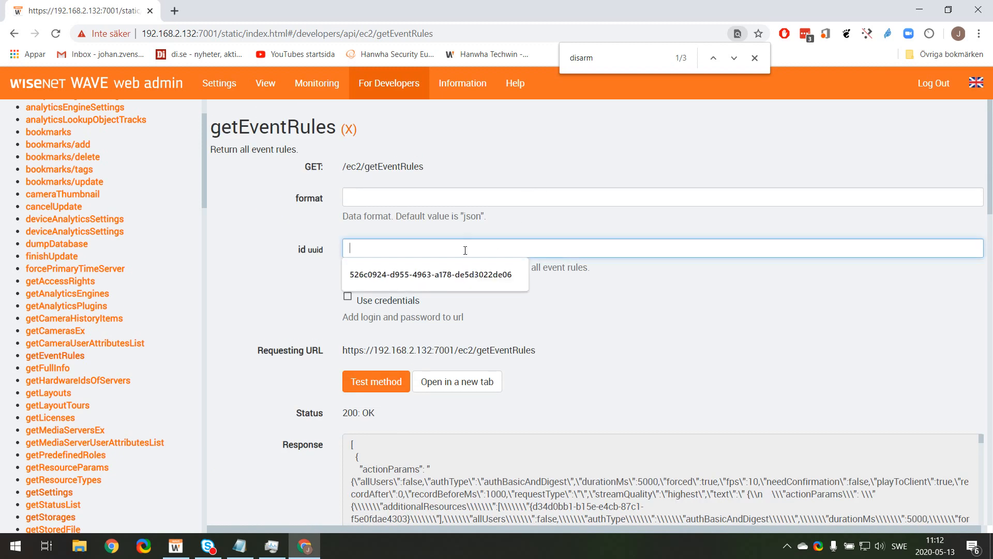
Step: Run getEventRules filtered by the Disarm rule's id, returning only that rule
{"action": "key", "text": "ctrl+v"}
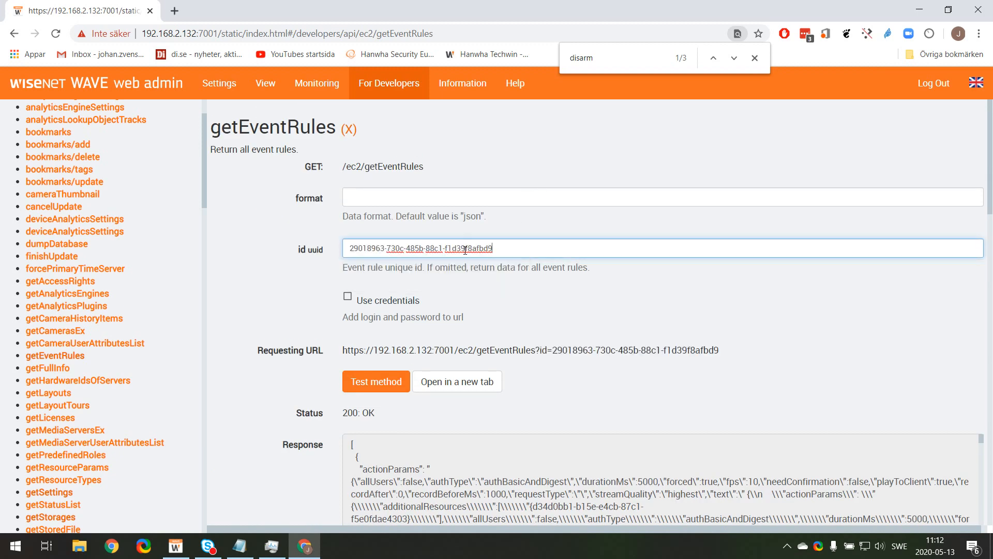
{"action": "left_click", "coordinate": [388, 381]}
{"action": "scroll", "coordinate": [596, 313], "scroll_direction": "down", "scroll_amount": 10}
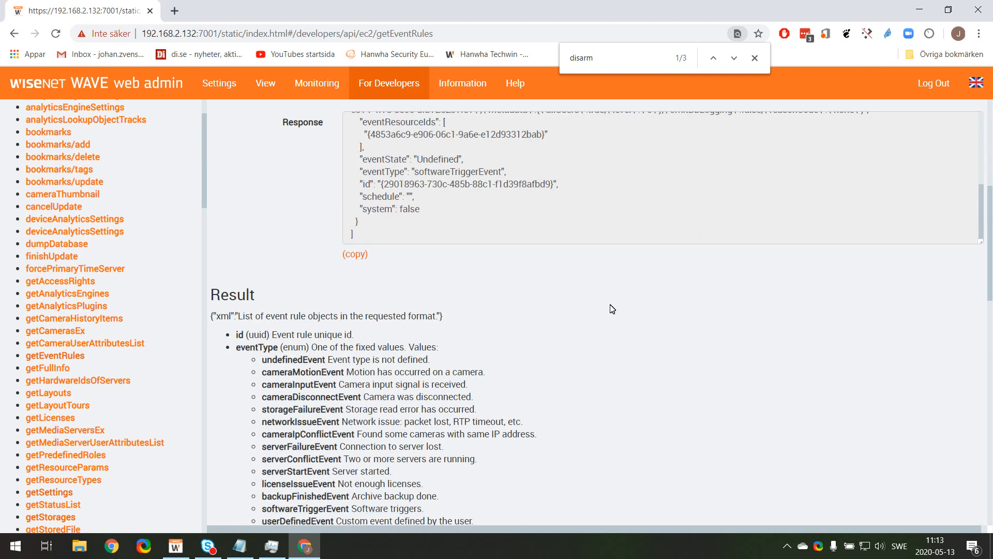
{"action": "scroll", "coordinate": [549, 198], "scroll_direction": "up", "scroll_amount": 10}
{"action": "scroll", "coordinate": [290, 221], "scroll_direction": "up", "scroll_amount": 3}
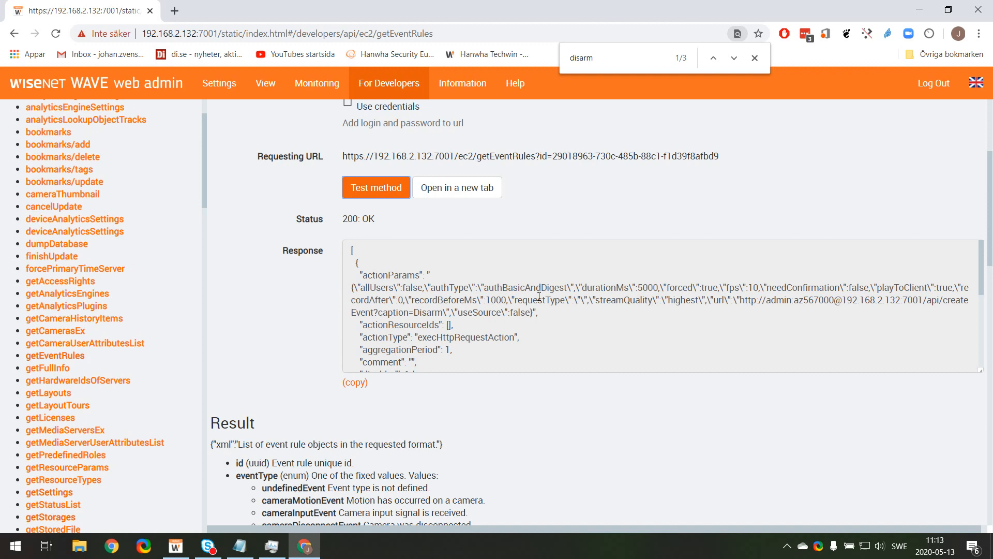
{"action": "scroll", "coordinate": [530, 298], "scroll_direction": "down", "scroll_amount": 3}
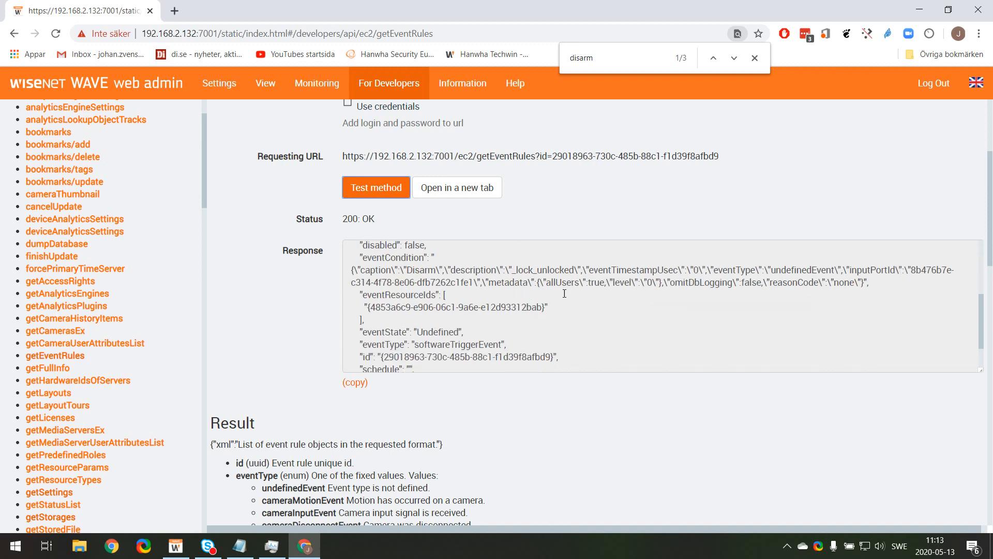
Step: Copy the Disarm softwareTriggerEvent rule's complete JSON from the response
{"action": "left_click_drag", "start_coordinate": [414, 348], "coordinate": [504, 346]}
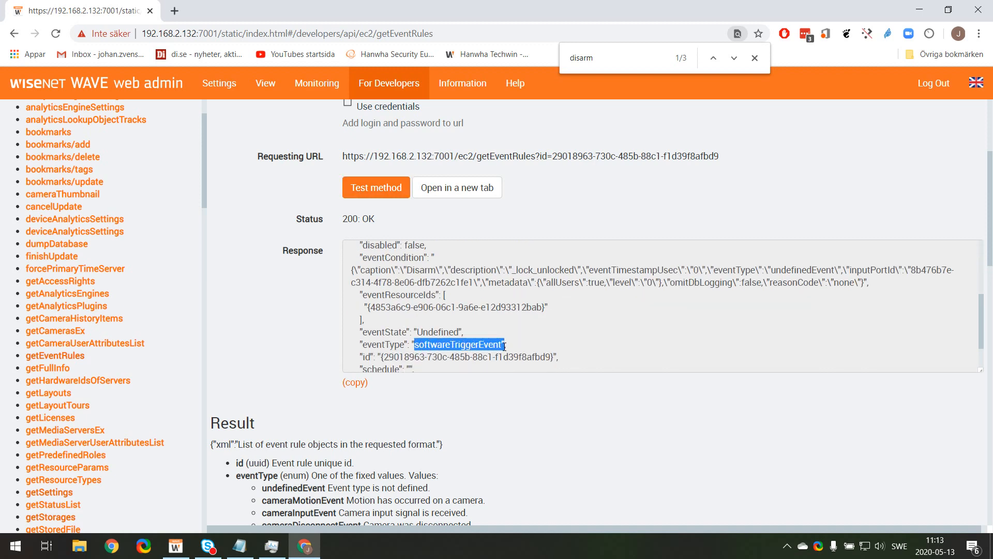
{"action": "left_click", "coordinate": [555, 333]}
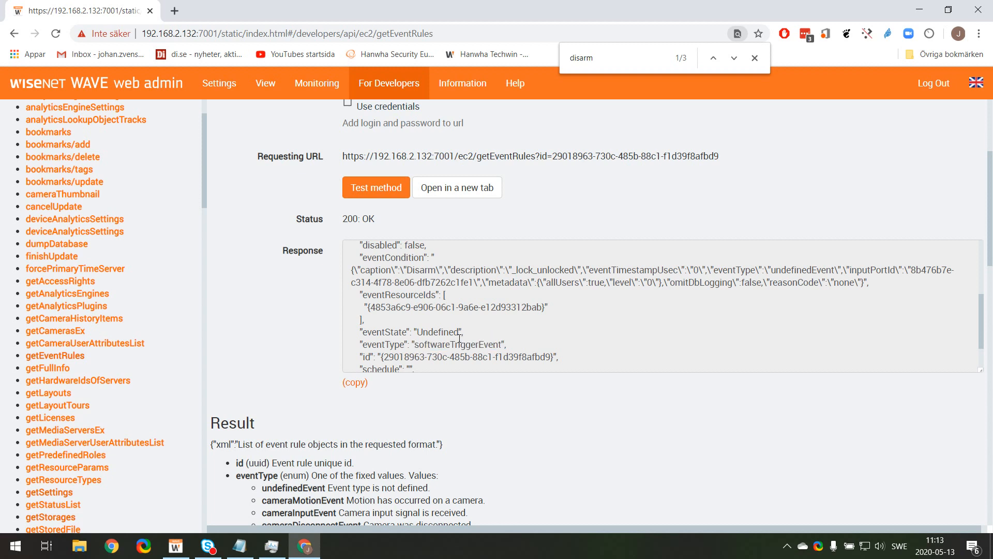
{"action": "scroll", "coordinate": [498, 351], "scroll_direction": "up", "scroll_amount": 3}
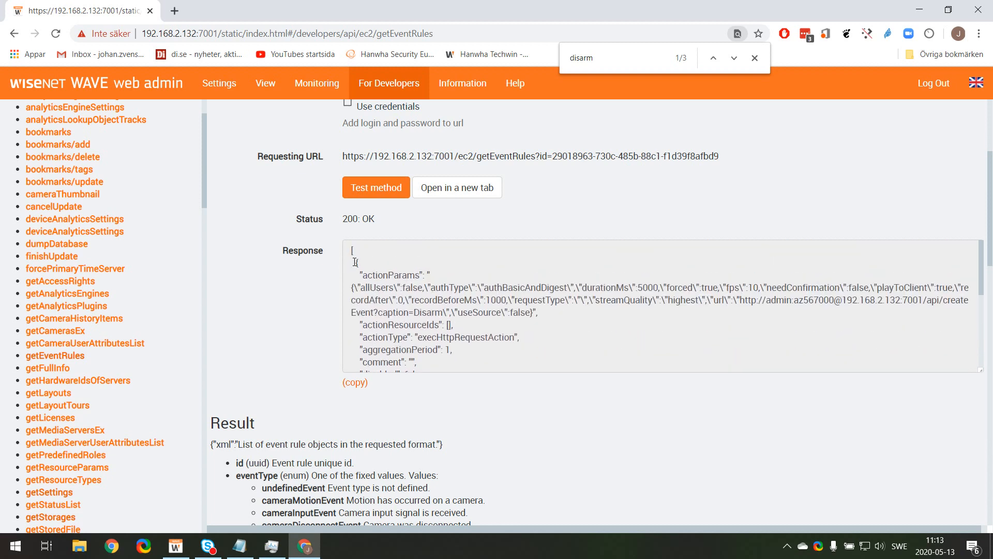
{"action": "left_click_drag", "start_coordinate": [355, 262], "coordinate": [367, 353]}
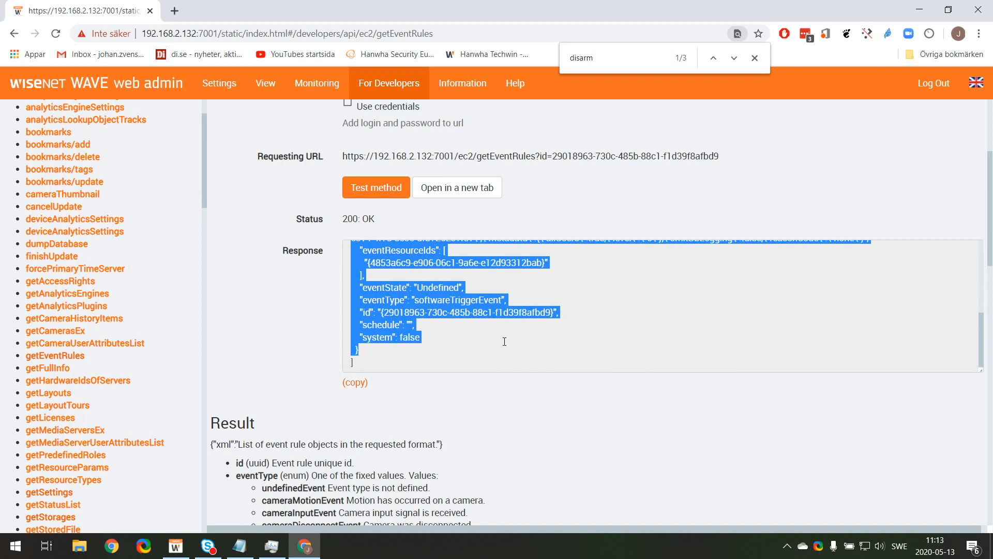
{"action": "scroll", "coordinate": [504, 341], "scroll_direction": "up", "scroll_amount": 5}
{"action": "right_click", "coordinate": [391, 316]}
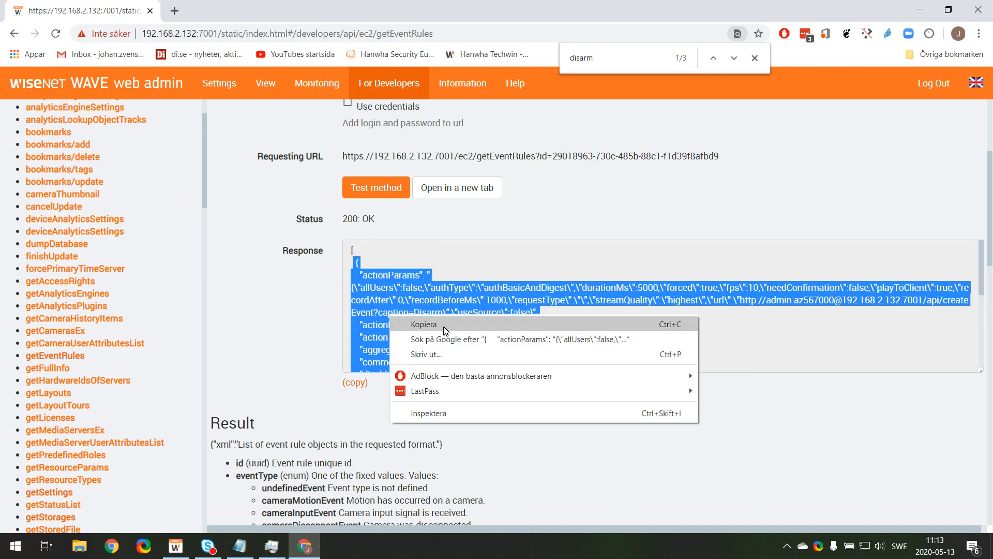
{"action": "left_click", "coordinate": [444, 327]}
Step: Paste the Disarm rule JSON into the Arm rule's HTTP content box
{"action": "key", "text": "alt+Tab"}
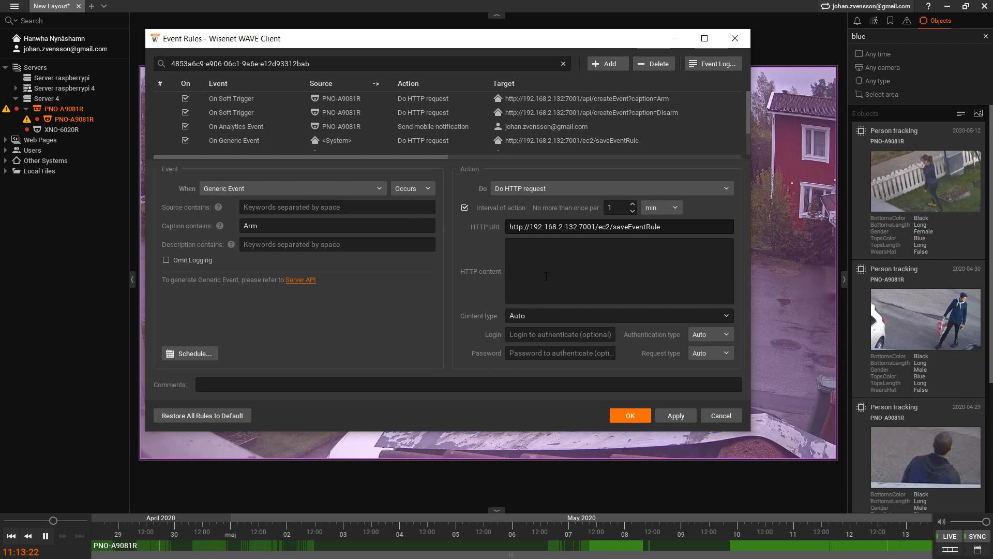
{"action": "left_click", "coordinate": [542, 273]}
{"action": "key", "text": "ctrl+v"}
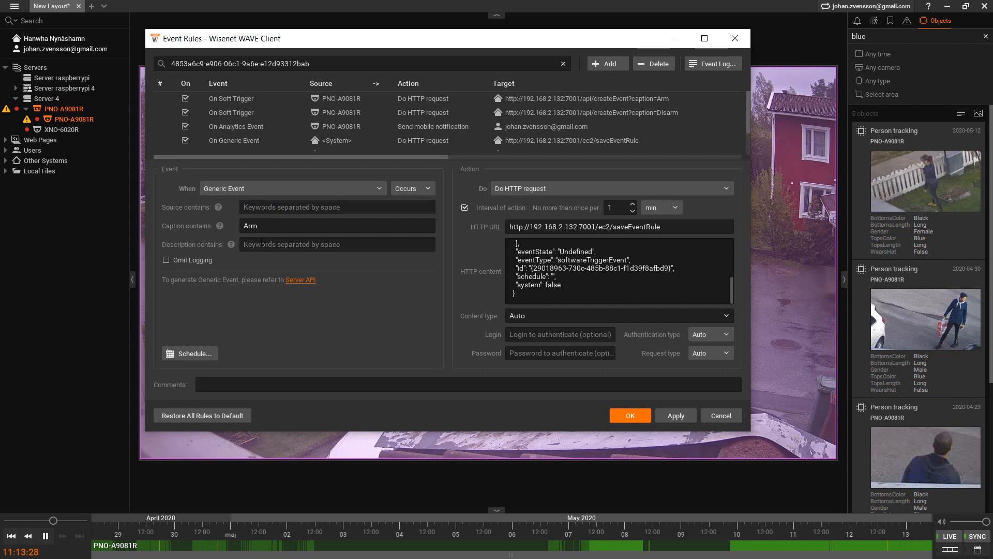
Step: Fire the Arm soft trigger on the camera
{"action": "mouse_move", "coordinate": [778, 345]}
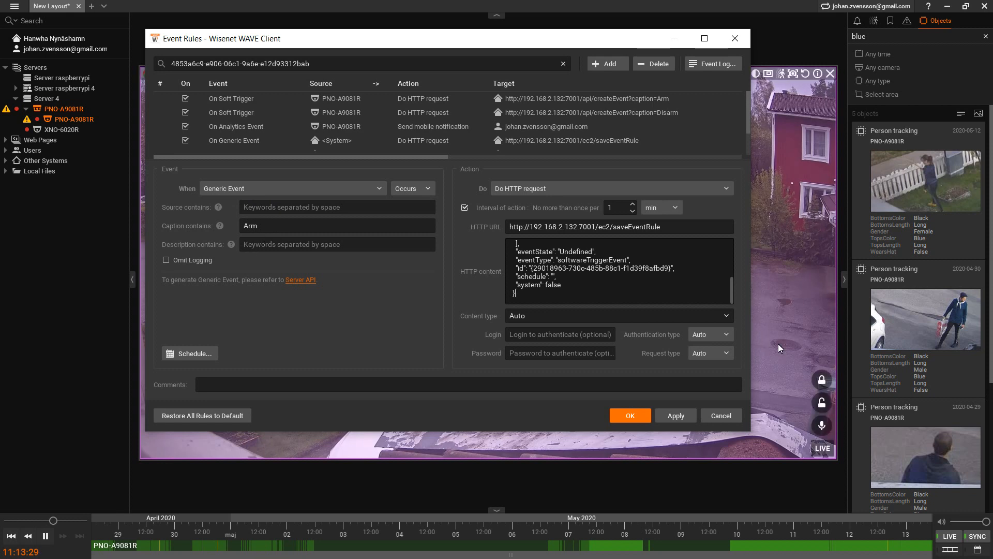
{"action": "left_click", "coordinate": [822, 381]}
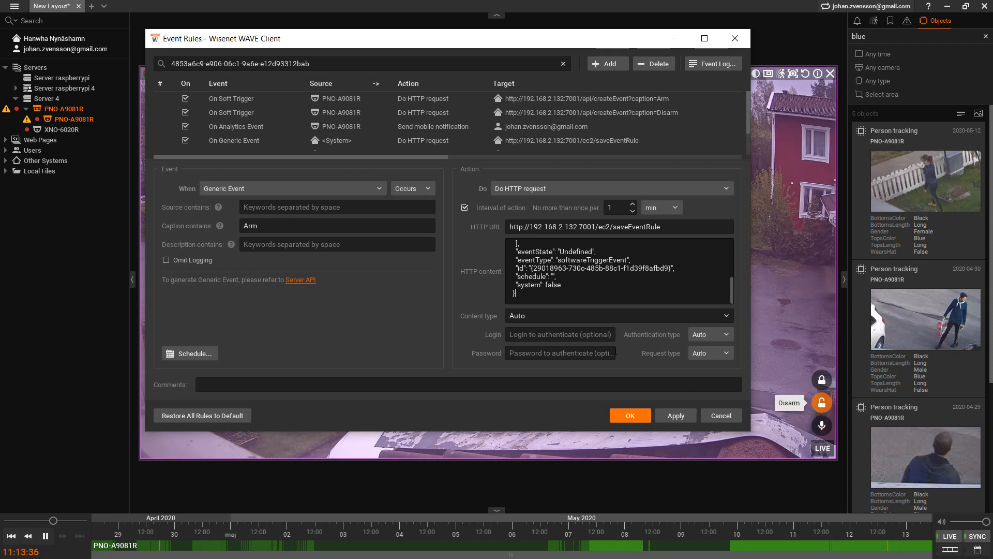
{"action": "scroll", "coordinate": [602, 282], "scroll_direction": "up", "scroll_amount": 2}
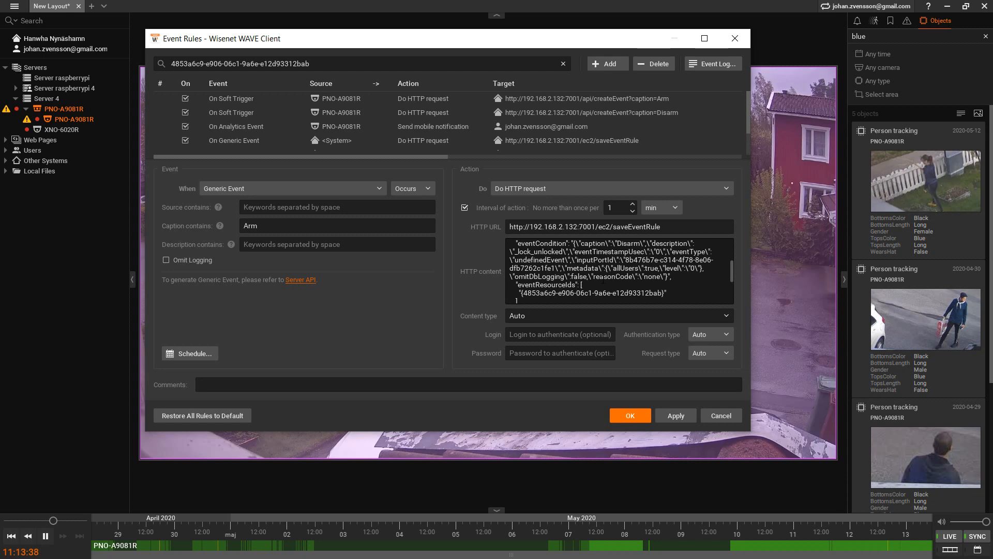
{"action": "scroll", "coordinate": [603, 280], "scroll_direction": "up", "scroll_amount": 1}
Step: Enter the login name and password for the Arm rule's HTTP request
{"action": "double_click", "coordinate": [558, 259]}
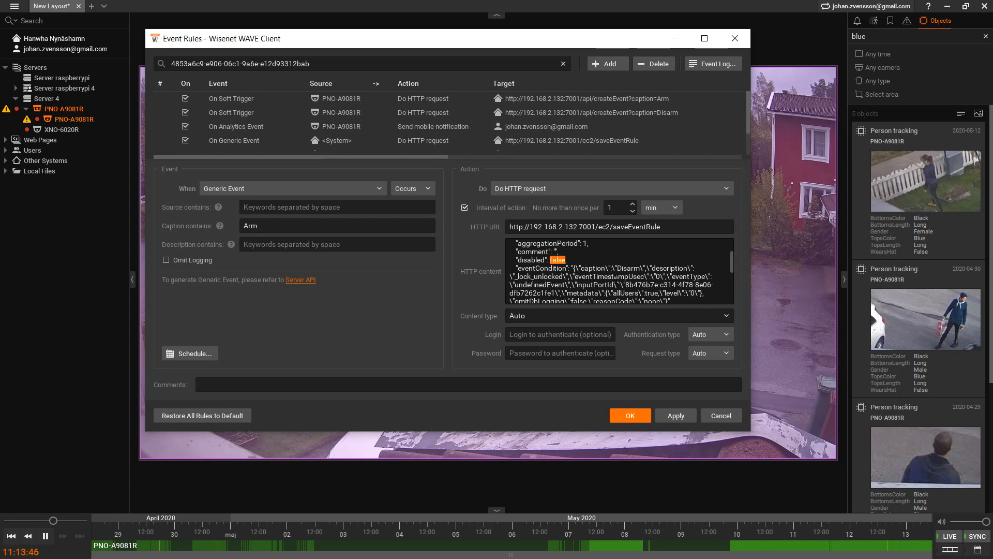
{"action": "mouse_move", "coordinate": [822, 405]}
{"action": "left_click", "coordinate": [543, 333]}
{"action": "type", "text": "admin"}
{"action": "key", "text": "Tab"}
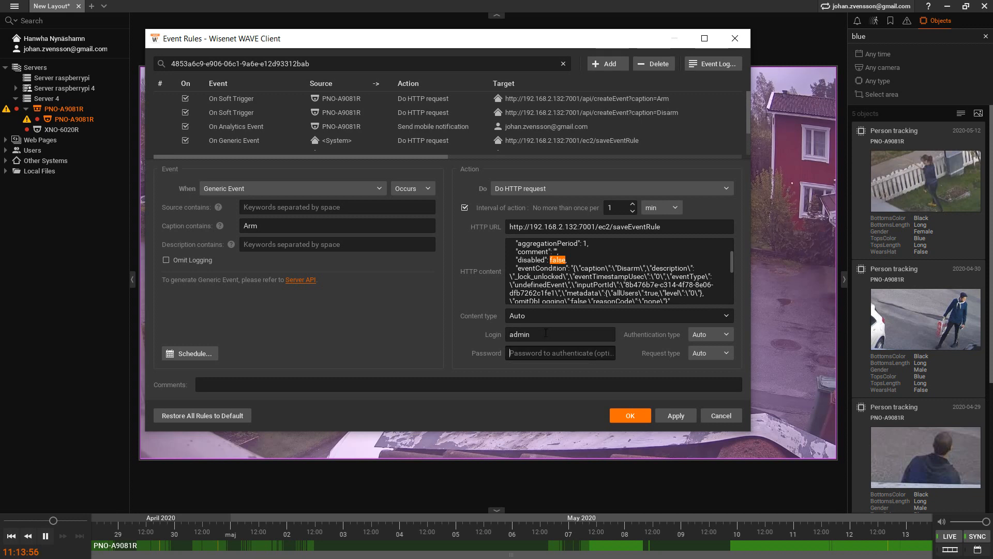
{"action": "type", "text": "••••••••"}
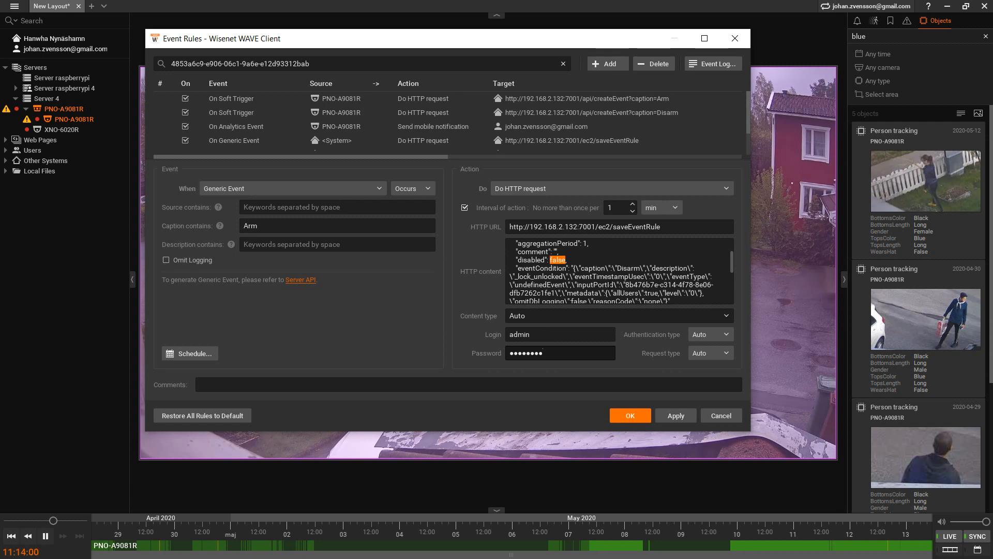
Step: Set the interval unit to sec and apply the rule
{"action": "left_click", "coordinate": [652, 208]}
{"action": "left_click", "coordinate": [653, 218]}
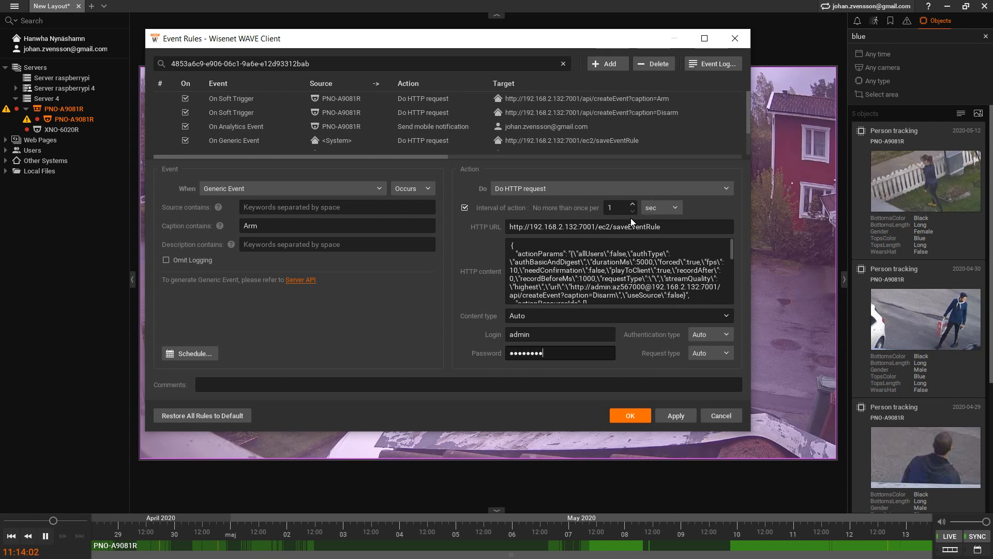
{"action": "left_click", "coordinate": [675, 417]}
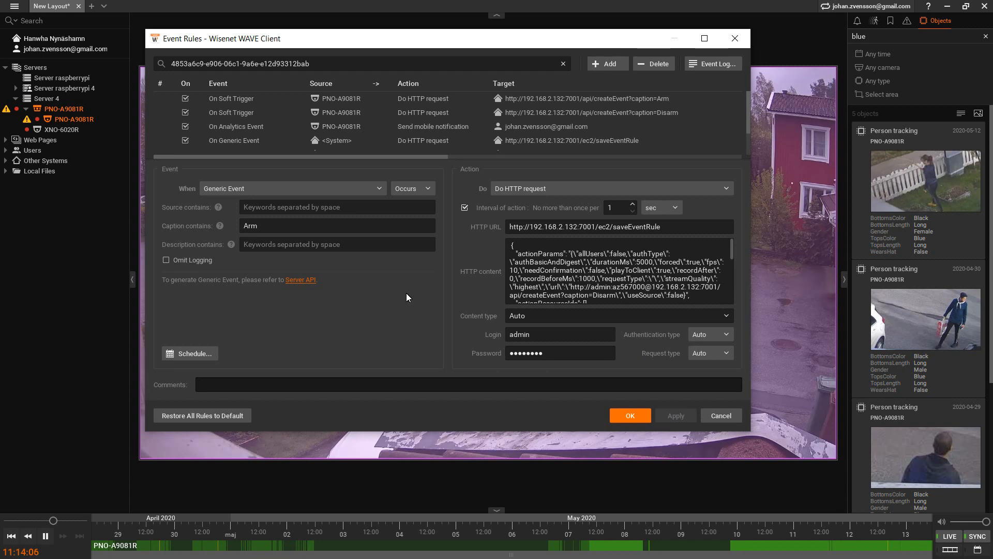
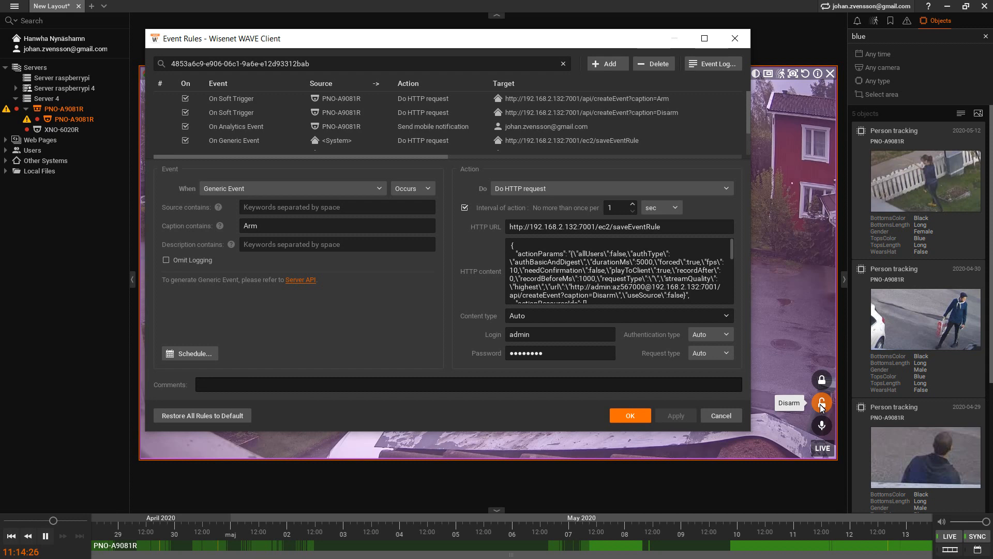
Step: Add a new default rule to the Event Rules list
{"action": "left_click", "coordinate": [607, 63]}
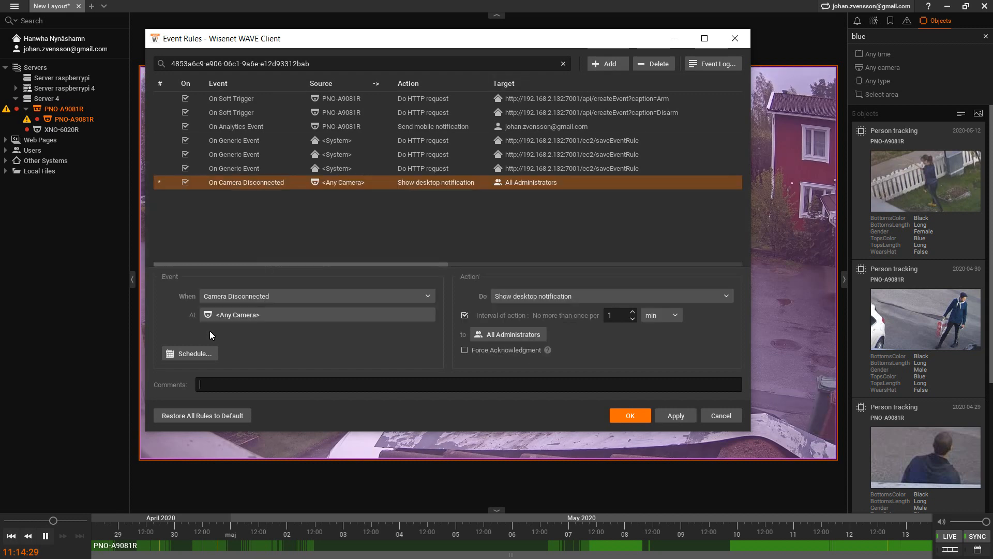
Step: Make the rule fire on a Generic Event captioned 'Disarm' and send an HTTP request
{"action": "left_click", "coordinate": [293, 296]}
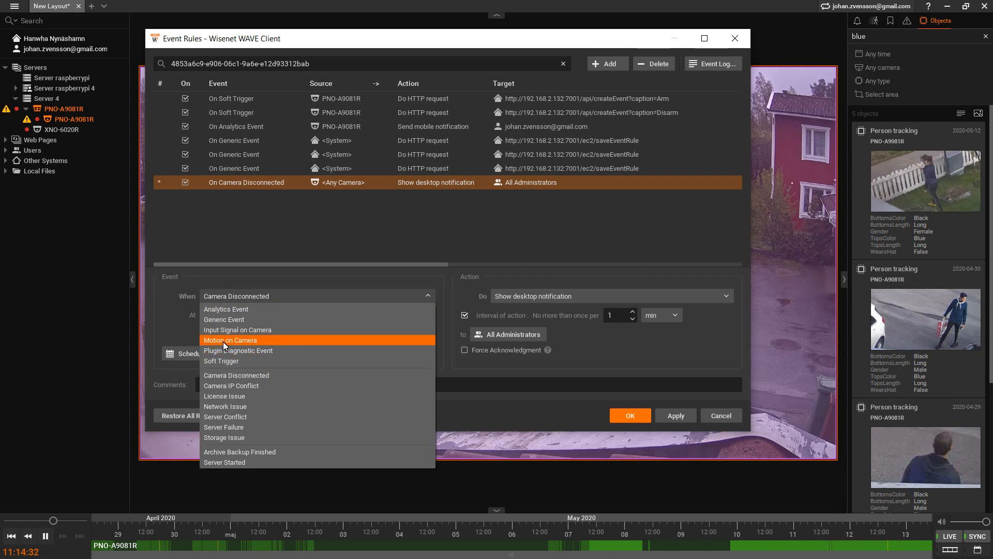
{"action": "left_click", "coordinate": [224, 320]}
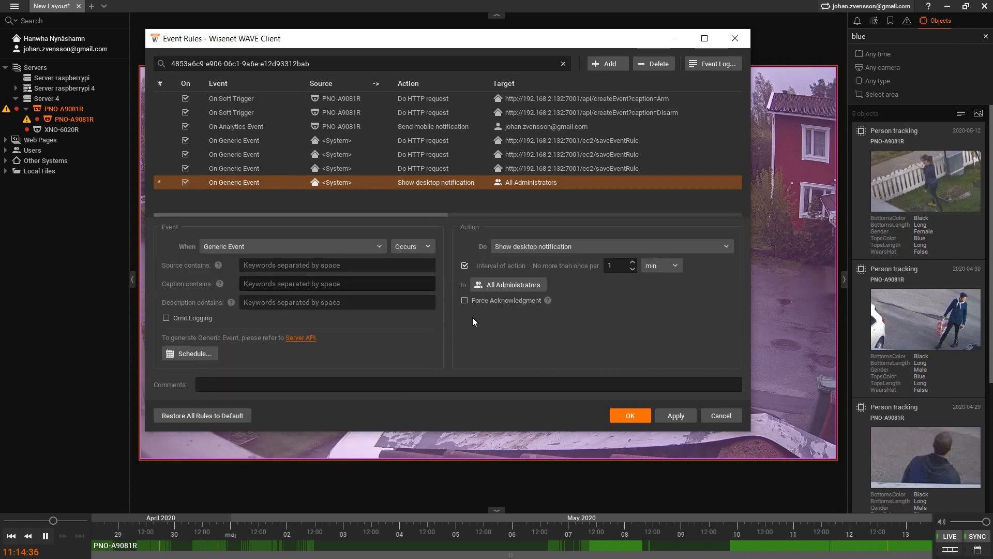
{"action": "type", "text": "Dis"}
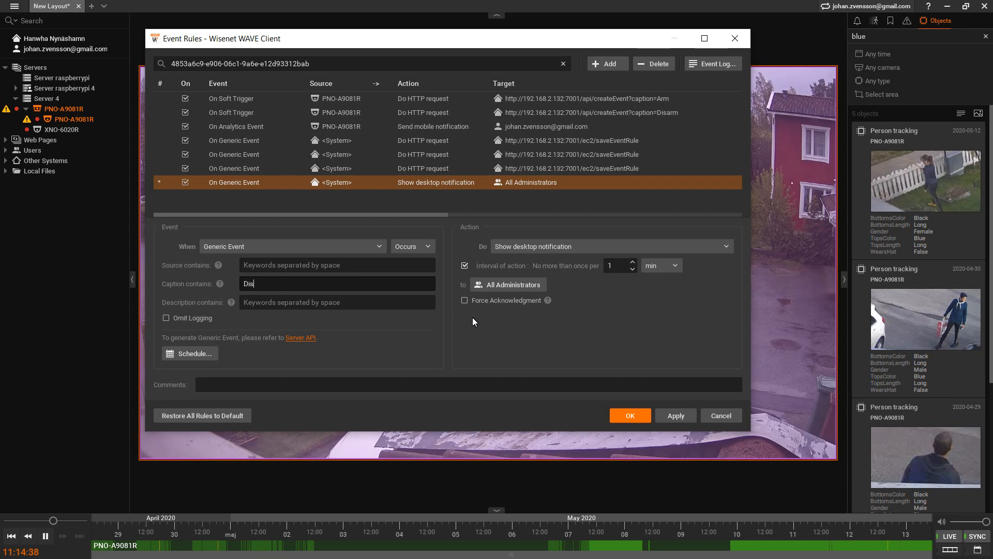
{"action": "type", "text": "arm"}
{"action": "left_click", "coordinate": [552, 247]}
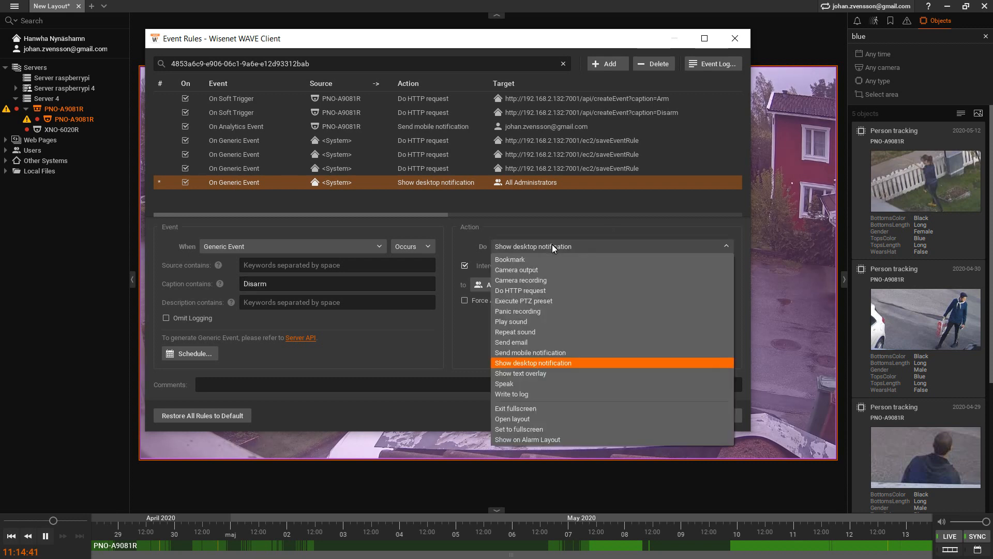
{"action": "left_click", "coordinate": [508, 291]}
Step: Paste the rule JSON as the request body and change disabled from false to true
{"action": "left_click", "coordinate": [566, 270]}
{"action": "key", "text": "ctrl+v"}
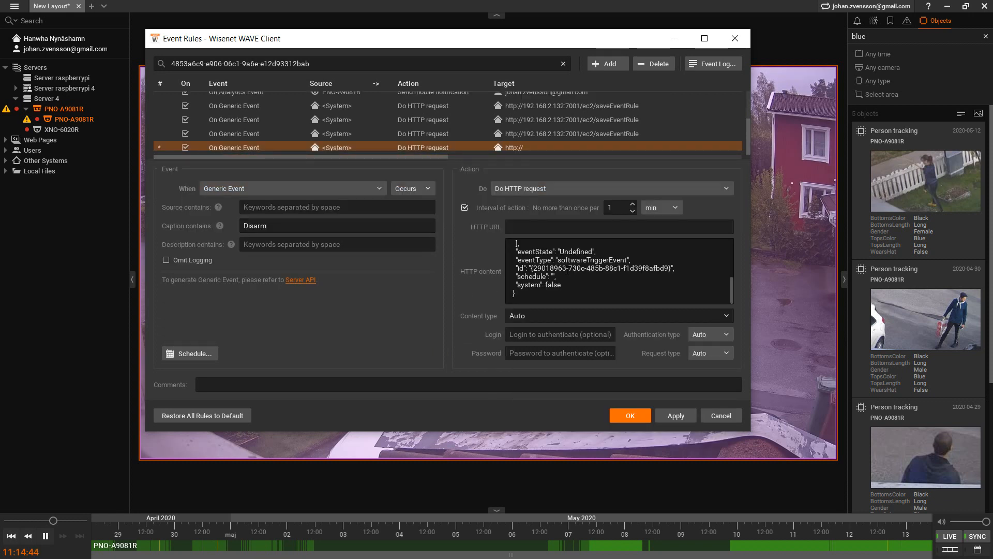
{"action": "scroll", "coordinate": [584, 269], "scroll_direction": "up", "scroll_amount": 2}
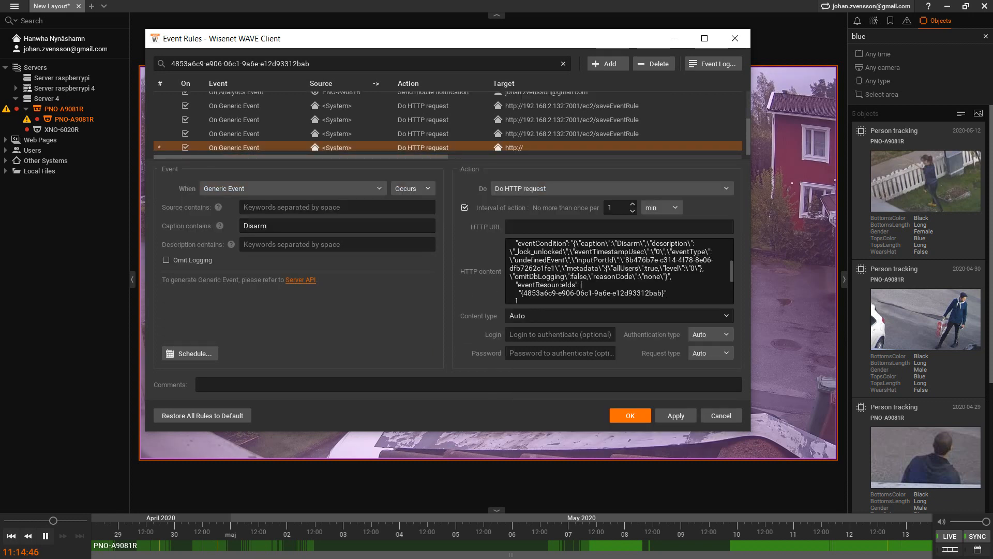
{"action": "scroll", "coordinate": [632, 260], "scroll_direction": "up", "scroll_amount": 1}
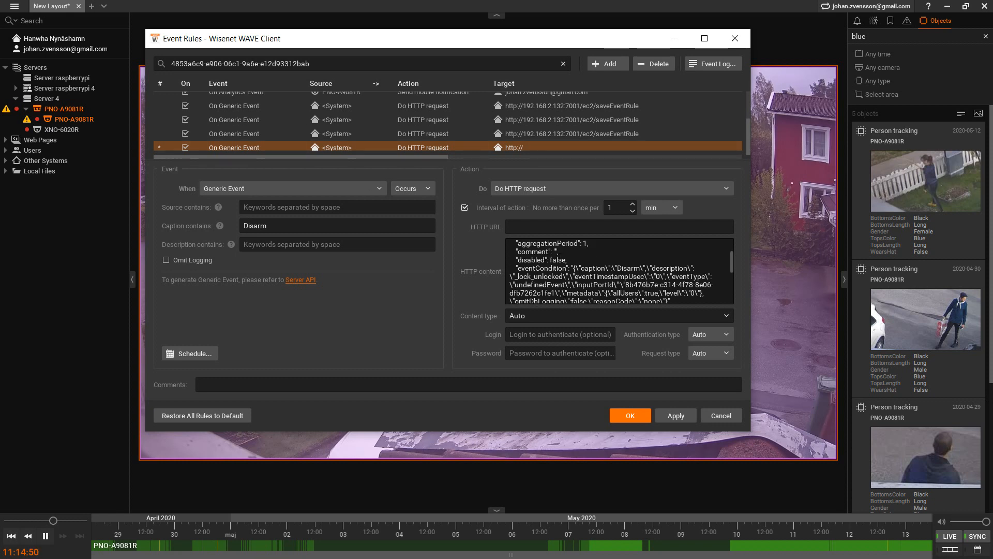
{"action": "double_click", "coordinate": [557, 260]}
{"action": "type", "text": "true"}
Step: Switch to the Notepad notes and bring up copy options for the saveEventRule URL
{"action": "key", "text": "alt+Tab"}
{"action": "key", "text": "alt+Tab"}
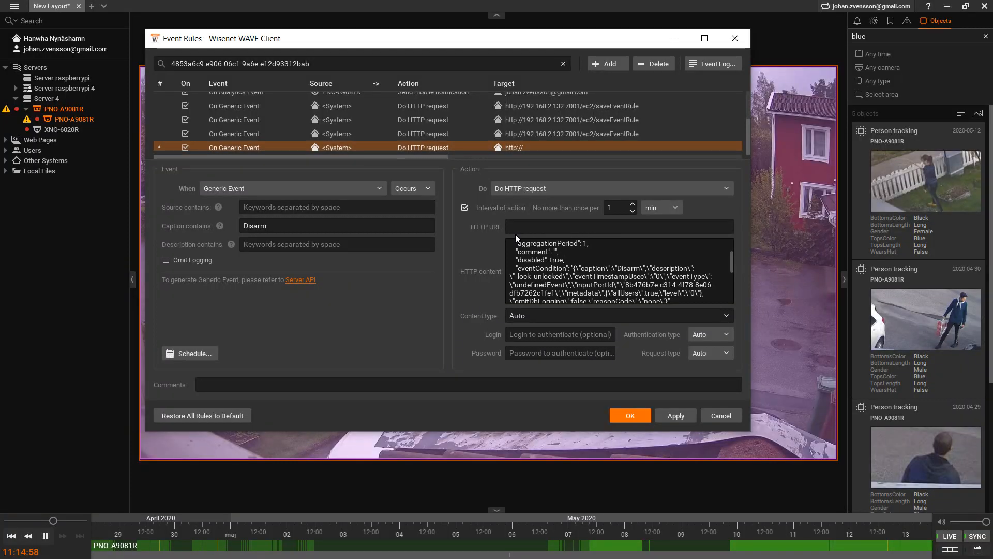
{"action": "key", "text": "alt+Tab"}
{"action": "key", "text": "alt+Tab"}
{"action": "right_click", "coordinate": [335, 104]}
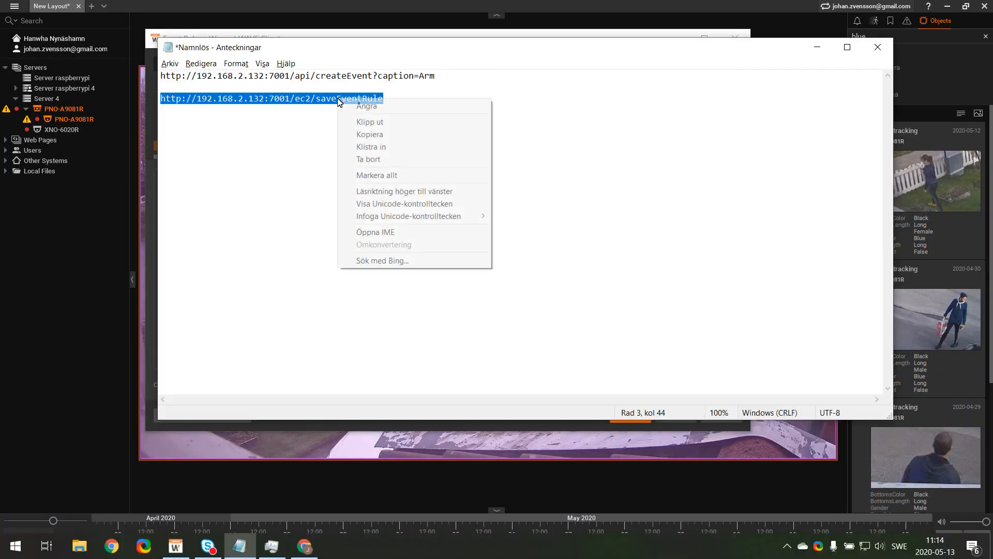
Step: Copy the saveEventRule URL and paste it as the HTTP request address
{"action": "left_click", "coordinate": [384, 135]}
{"action": "key", "text": "alt+Tab"}
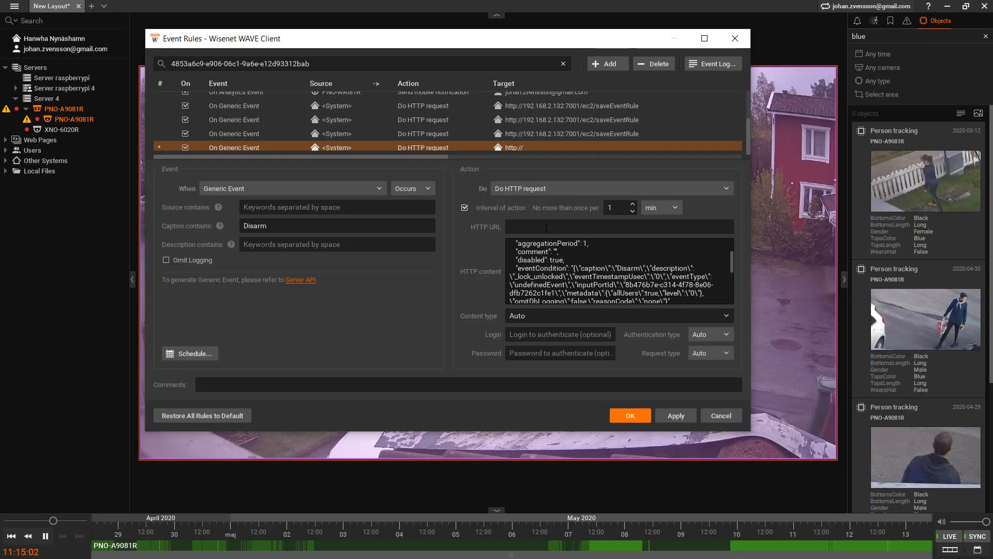
{"action": "left_click", "coordinate": [546, 228]}
{"action": "type", "text": "http://192.168.2.132:7001/ec2/saveEventRule"}
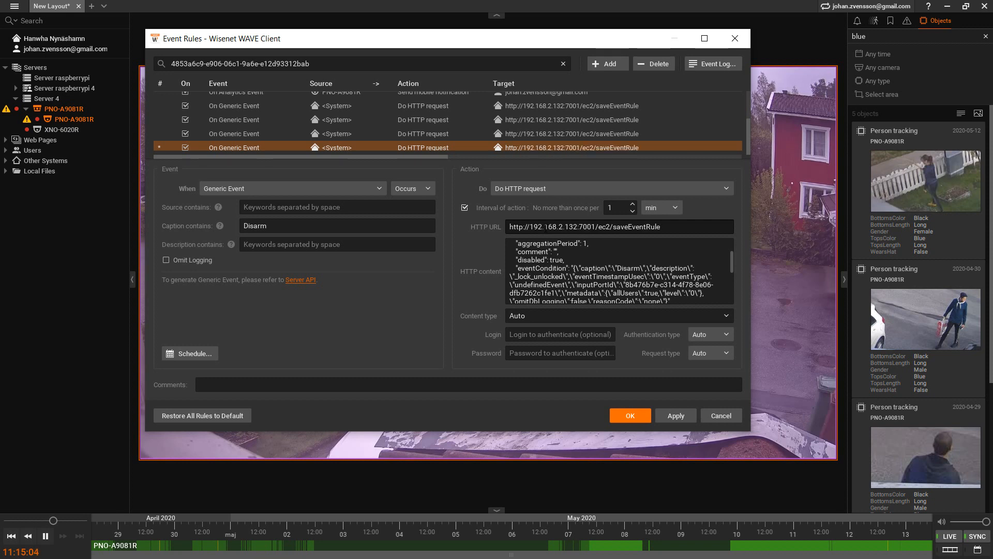
Step: Set the interval unit to sec, enter the login name and password, and apply the Disarm rule
{"action": "left_click", "coordinate": [650, 208]}
{"action": "left_click", "coordinate": [652, 222]}
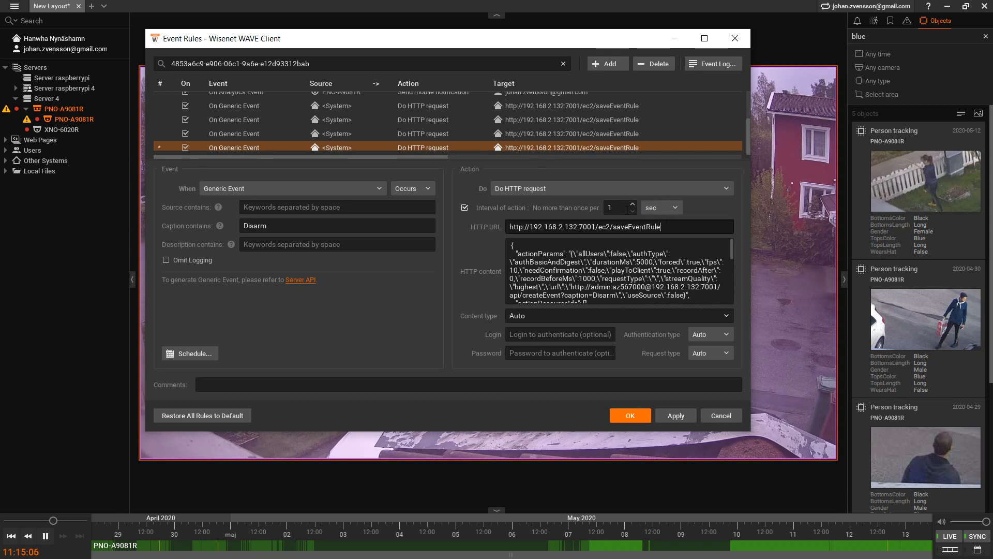
{"action": "left_click", "coordinate": [545, 332]}
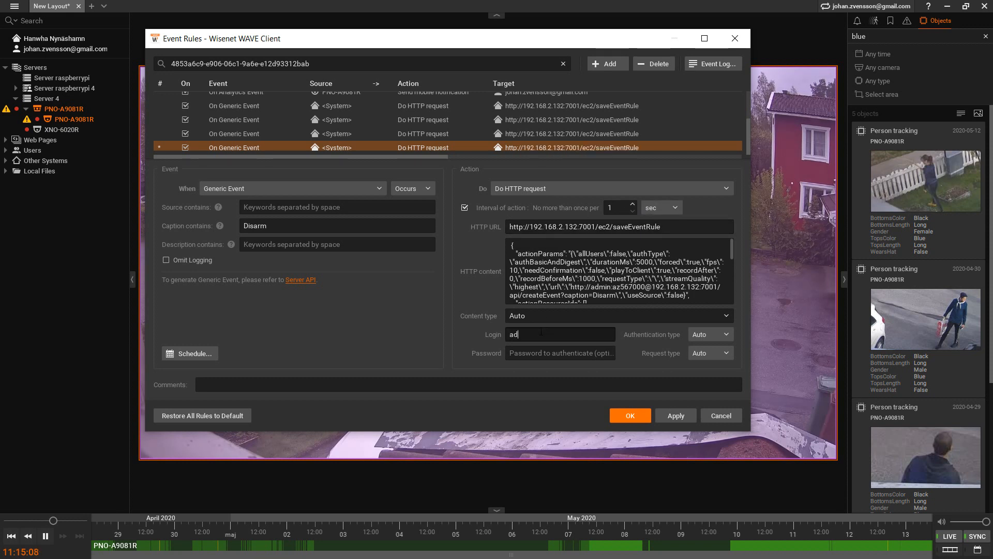
{"action": "key", "text": "Tab"}
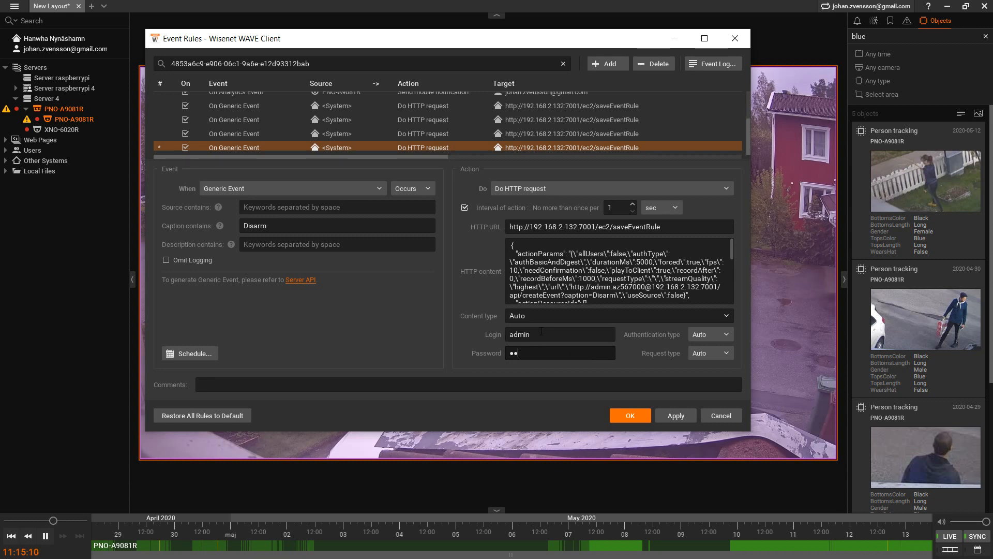
{"action": "left_click", "coordinate": [681, 418]}
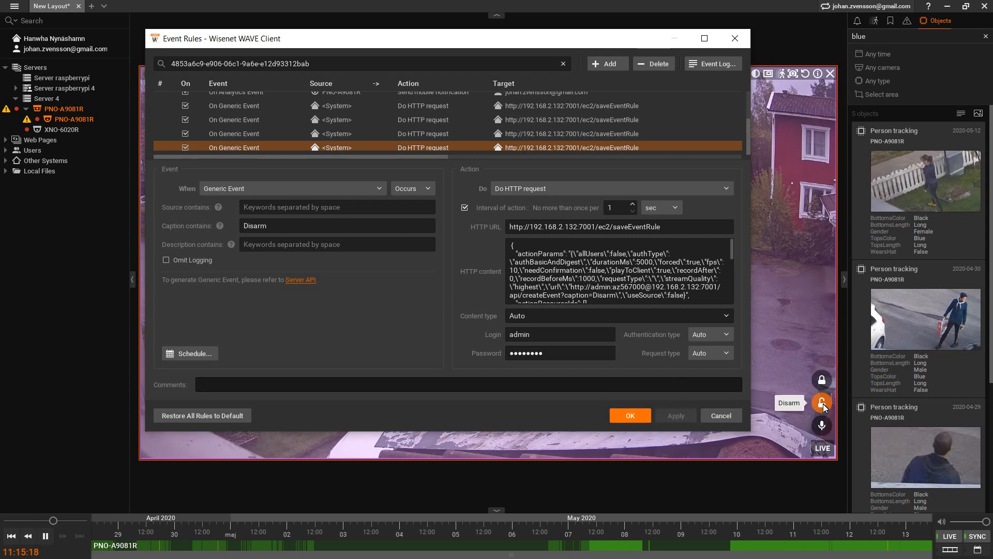
Step: Test the Disarm soft trigger, then re-enable the Disarm soft-trigger rule
{"action": "left_click", "coordinate": [823, 405]}
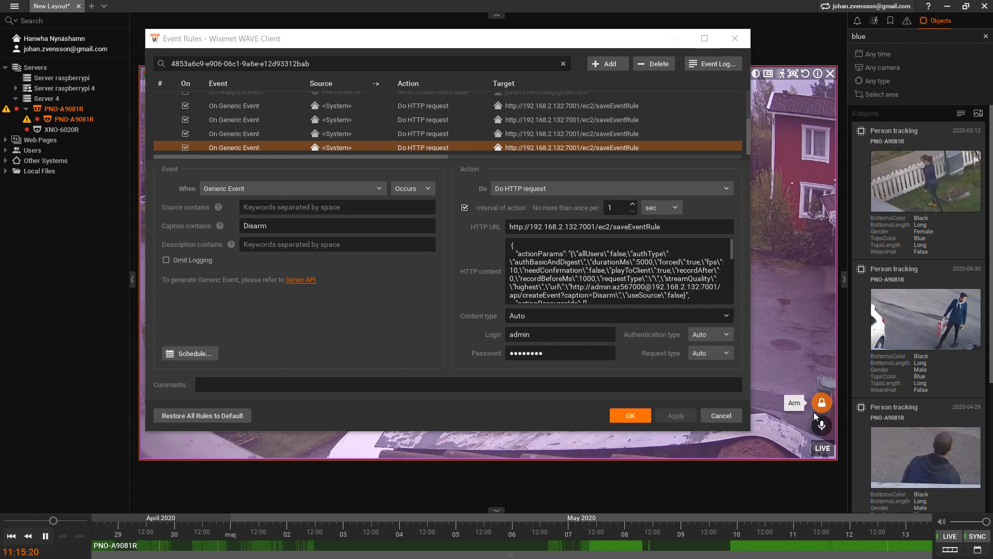
{"action": "scroll", "coordinate": [197, 129], "scroll_direction": "up", "scroll_amount": 3}
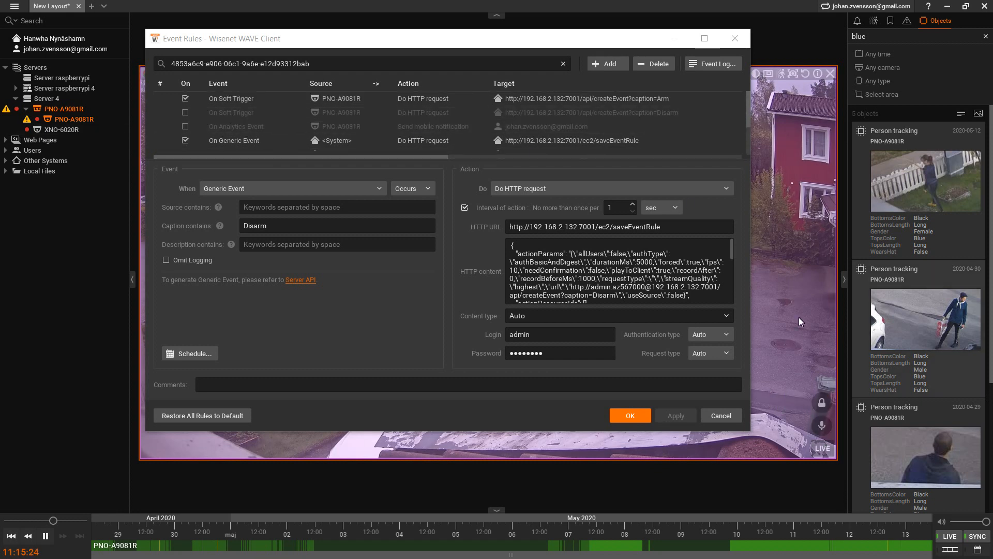
{"action": "left_click", "coordinate": [185, 112]}
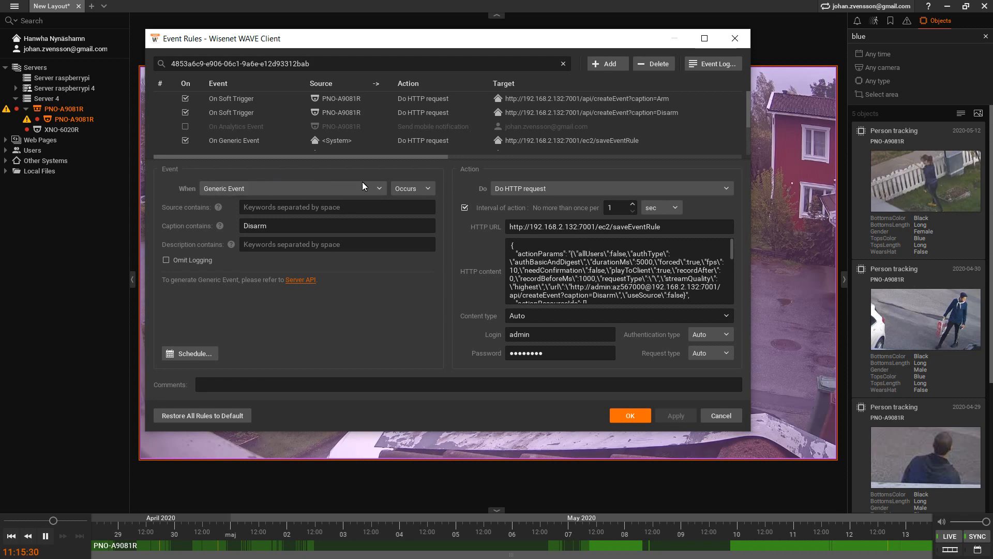
Step: Add another rule triggered by a Generic Event with caption containing 'Arm'
{"action": "left_click", "coordinate": [593, 66]}
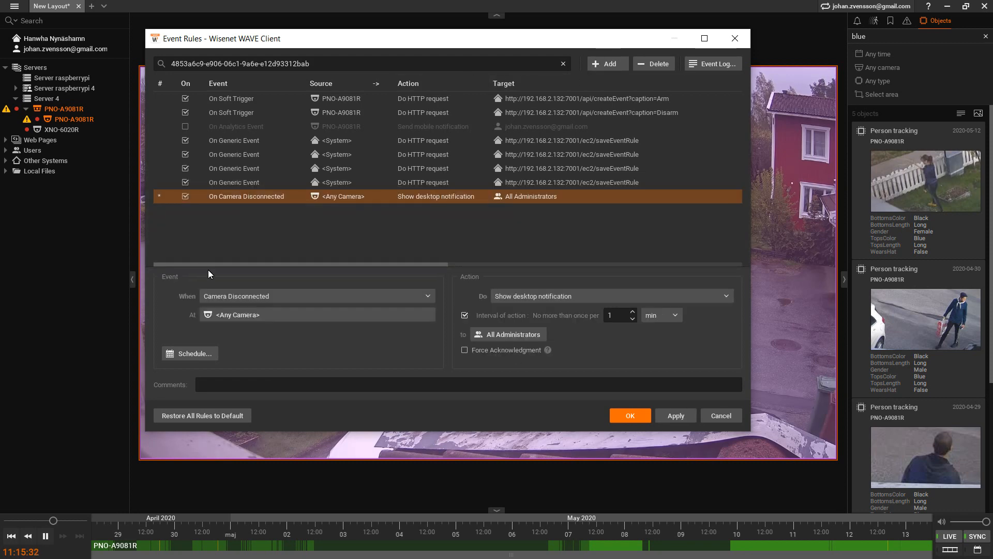
{"action": "left_click", "coordinate": [283, 296]}
{"action": "left_click", "coordinate": [221, 319]}
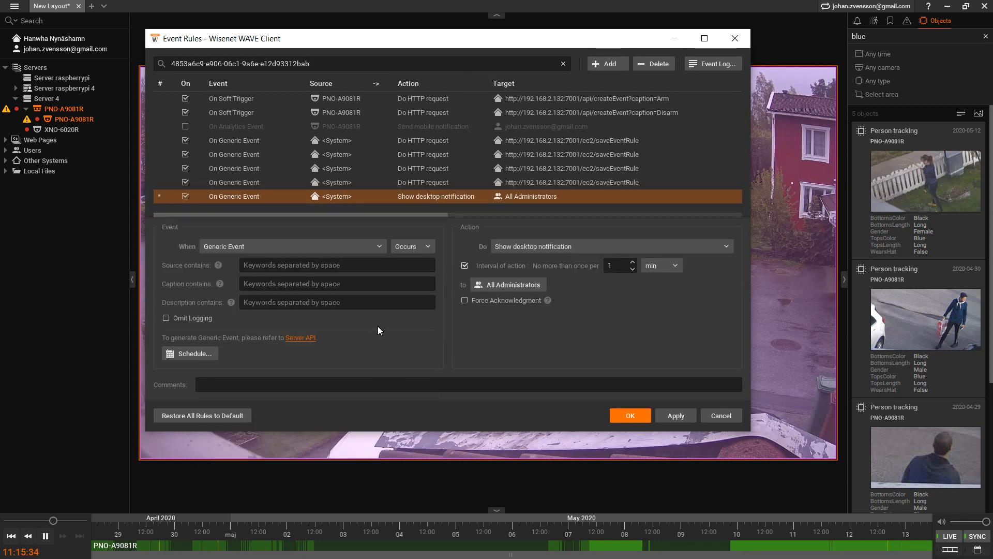
{"action": "left_click", "coordinate": [261, 284]}
{"action": "type", "text": "Arm"}
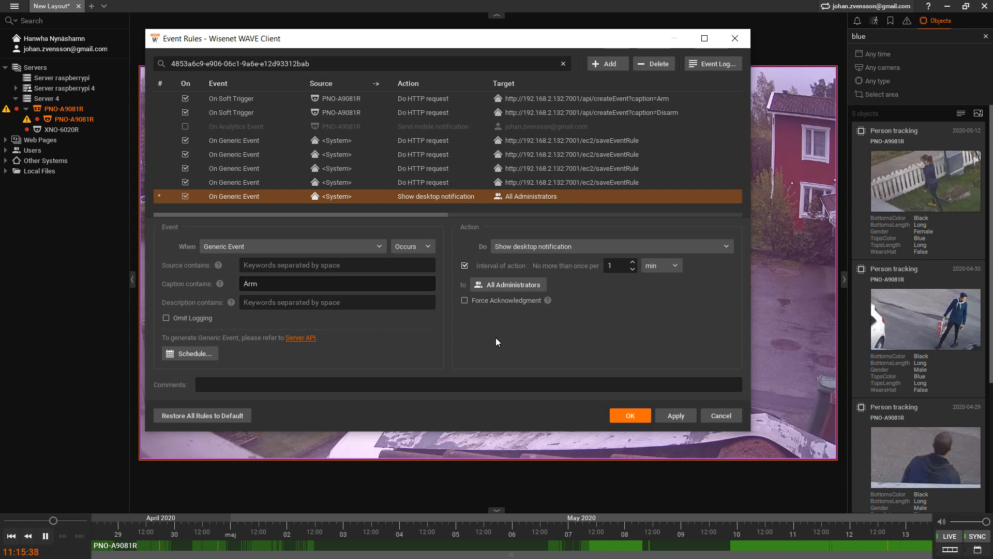
Step: Make the Arm rule send an HTTP request to the pasted saveEventRule URL
{"action": "left_click", "coordinate": [527, 247]}
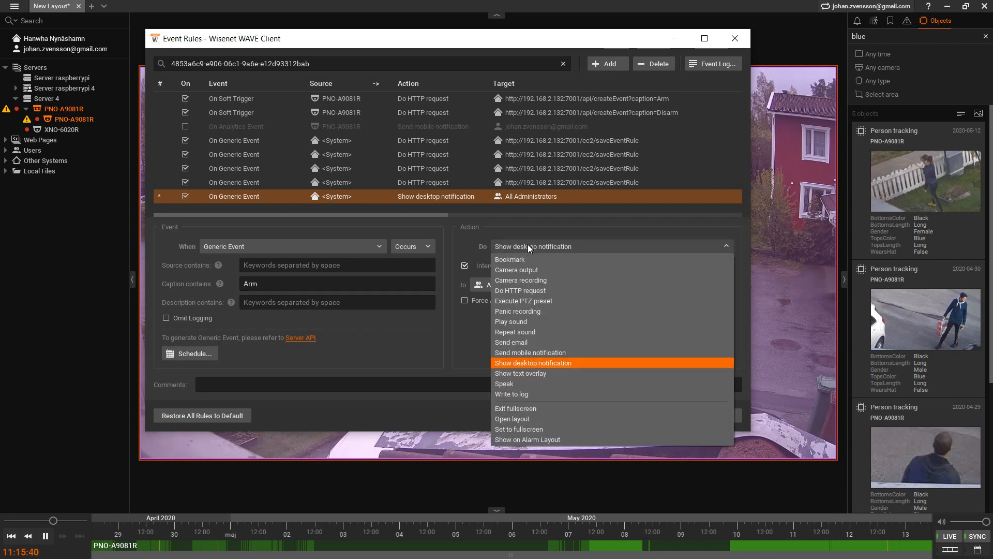
{"action": "left_click", "coordinate": [523, 290]}
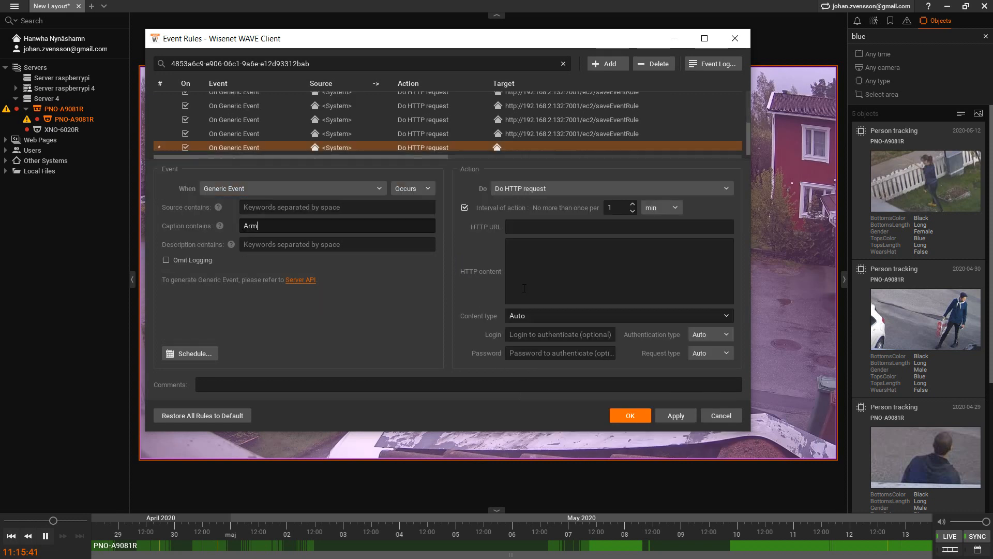
{"action": "left_click", "coordinate": [528, 227]}
{"action": "type", "text": "http://192.168.2.132:7001/ec2/saveEventRule"}
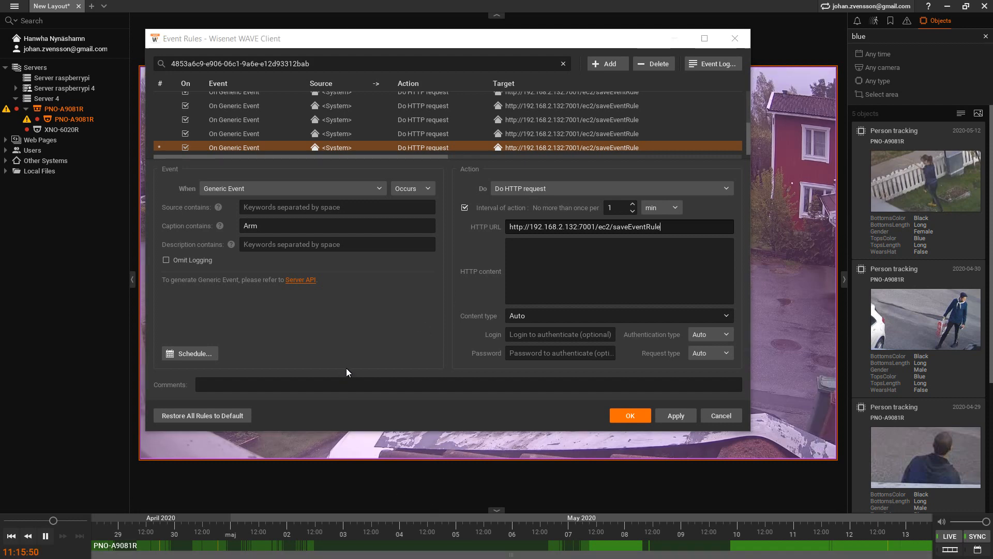
{"action": "key", "text": "alt+Tab"}
{"action": "key", "text": "alt+Tab"}
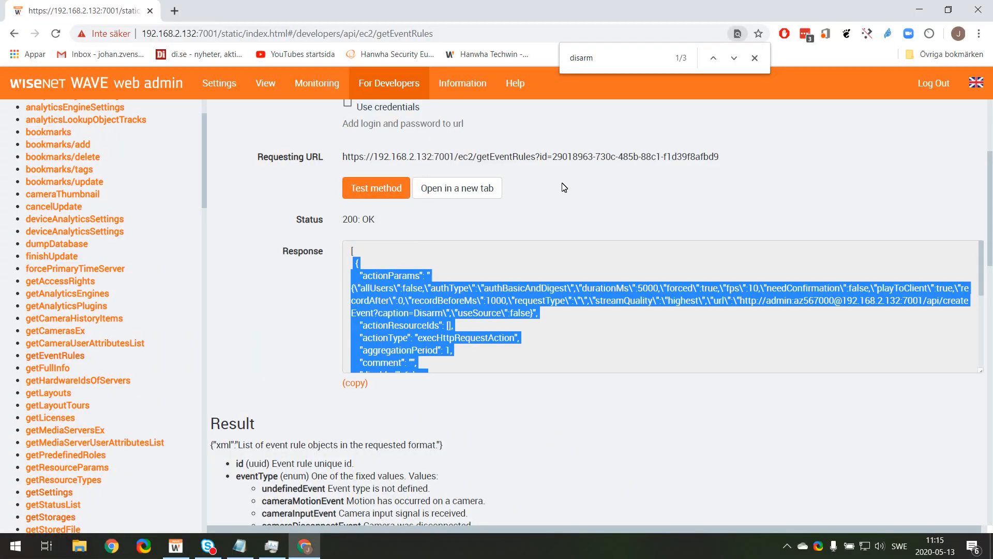
Step: Clear the rule id in the getEventRules query and reload all event rules
{"action": "scroll", "coordinate": [620, 140], "scroll_direction": "up", "scroll_amount": 3}
{"action": "left_click_drag", "start_coordinate": [515, 184], "coordinate": [268, 191]}
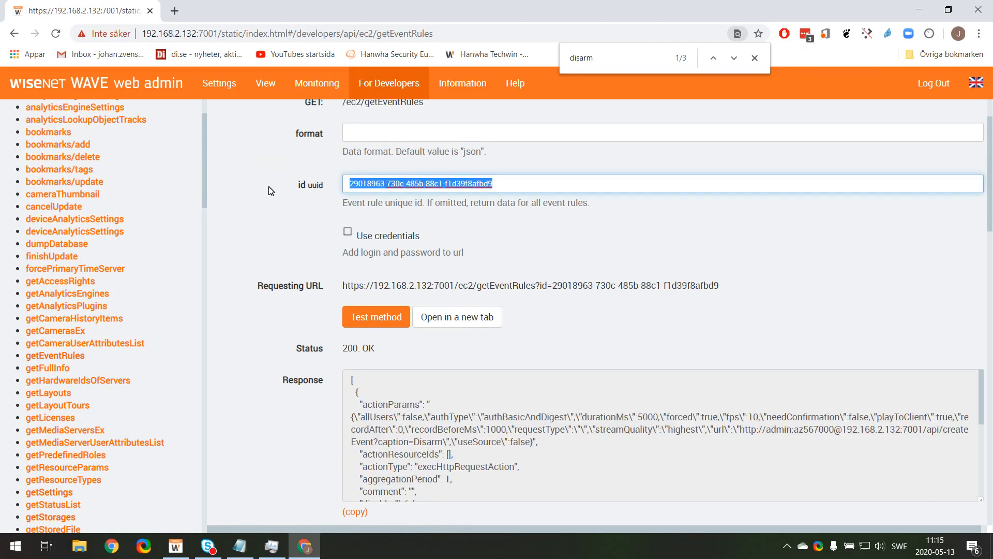
{"action": "key", "text": "BackSpace"}
{"action": "left_click", "coordinate": [362, 325]}
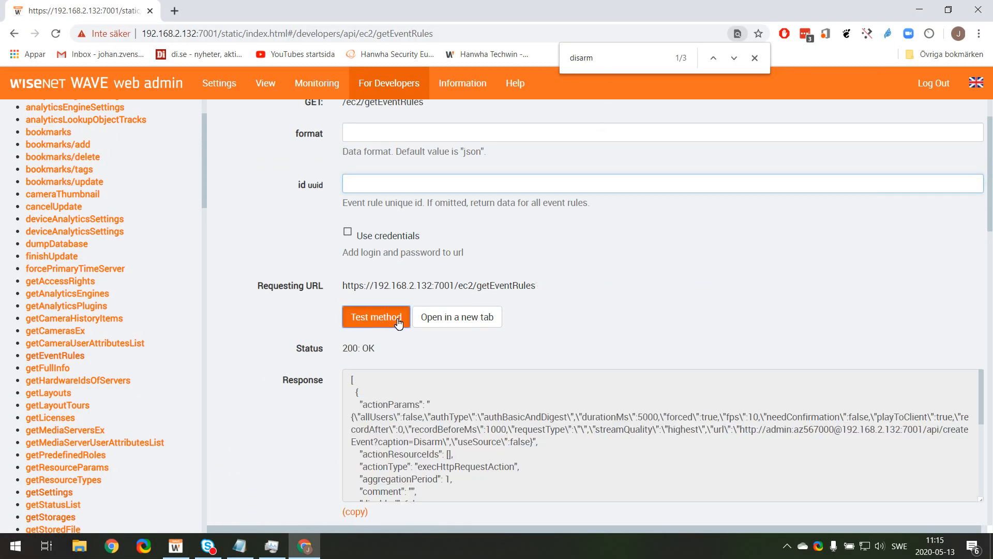
Step: Search the response for 'arm' and locate the Arm softwareTriggerEvent rule
{"action": "left_click_drag", "start_coordinate": [611, 61], "coordinate": [547, 65]}
{"action": "type", "text": "arm"}
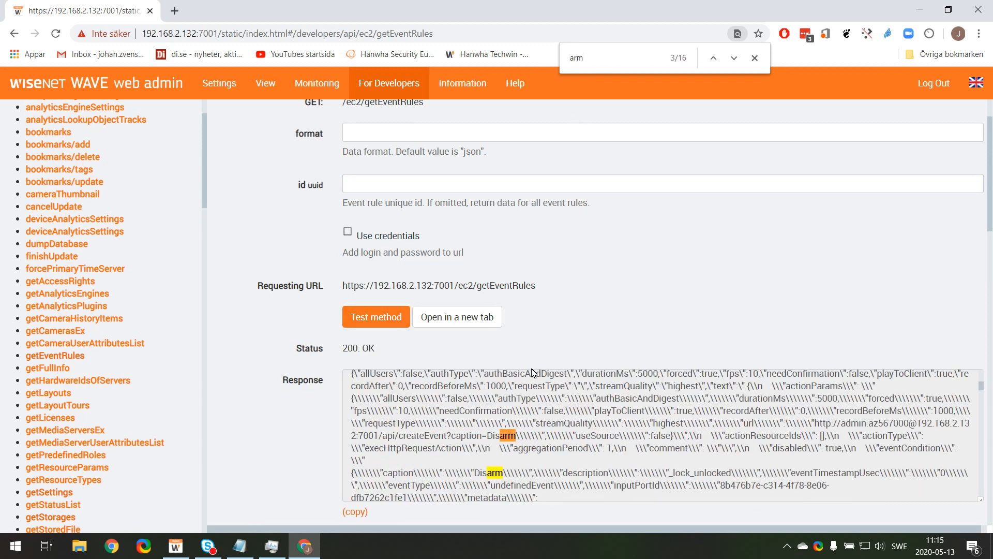
{"action": "left_click", "coordinate": [734, 58]}
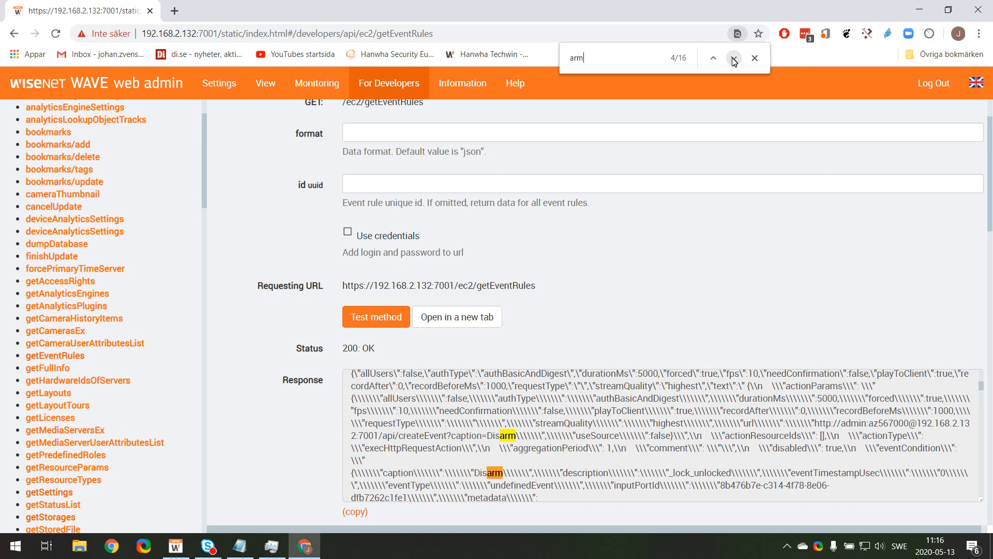
{"action": "left_click", "coordinate": [734, 59]}
{"action": "left_click", "coordinate": [734, 58]}
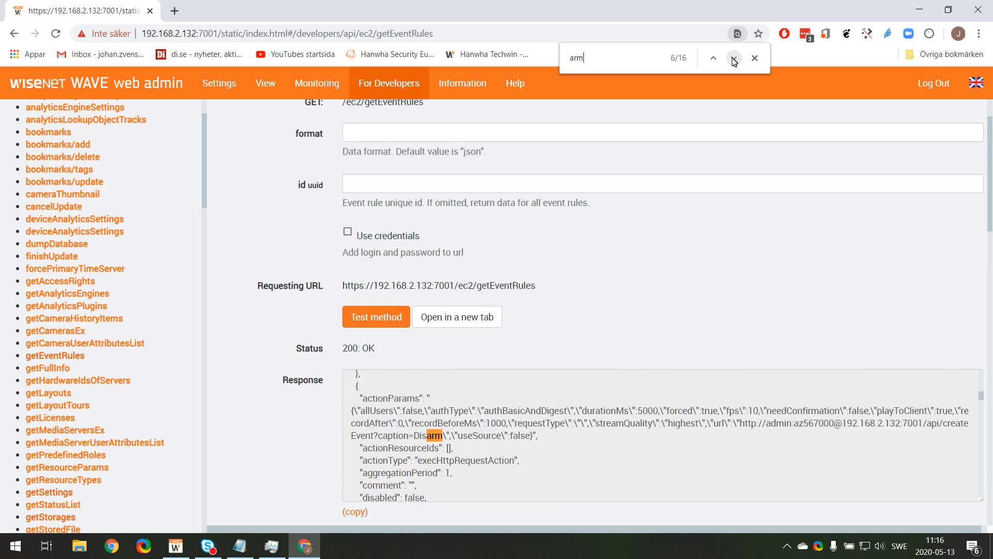
{"action": "left_click", "coordinate": [734, 59]}
{"action": "left_click", "coordinate": [733, 58]}
{"action": "left_click", "coordinate": [734, 59]}
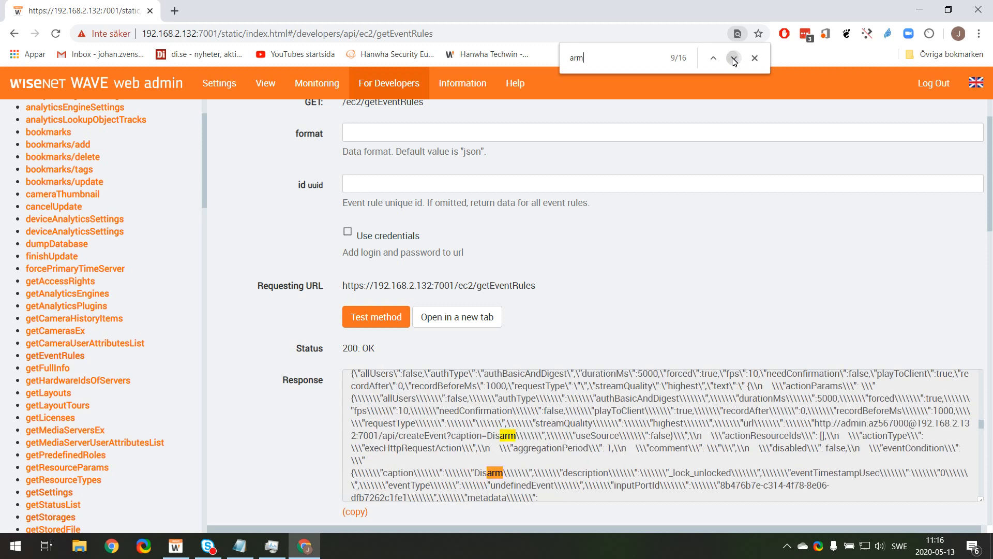
{"action": "left_click", "coordinate": [734, 58]}
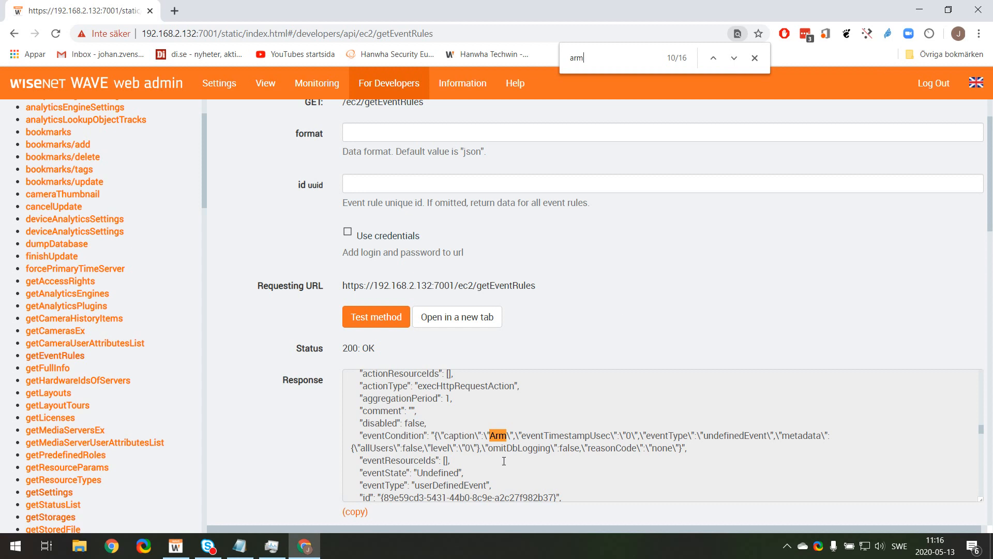
{"action": "scroll", "coordinate": [517, 441], "scroll_direction": "down", "scroll_amount": 1}
{"action": "scroll", "coordinate": [517, 440], "scroll_direction": "down", "scroll_amount": 1}
{"action": "scroll", "coordinate": [538, 413], "scroll_direction": "up", "scroll_amount": 1}
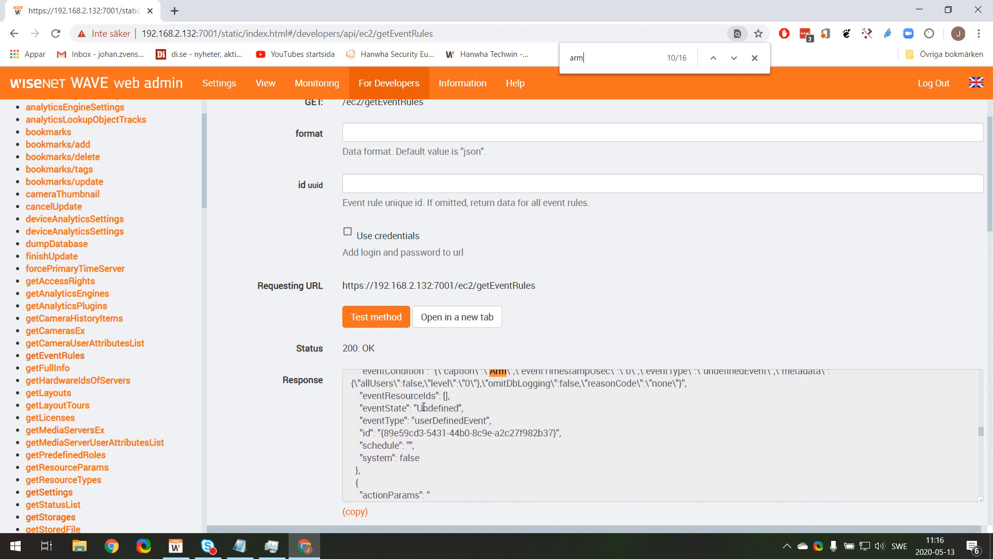
{"action": "scroll", "coordinate": [476, 416], "scroll_direction": "down", "scroll_amount": 2}
{"action": "scroll", "coordinate": [476, 416], "scroll_direction": "down", "scroll_amount": 1}
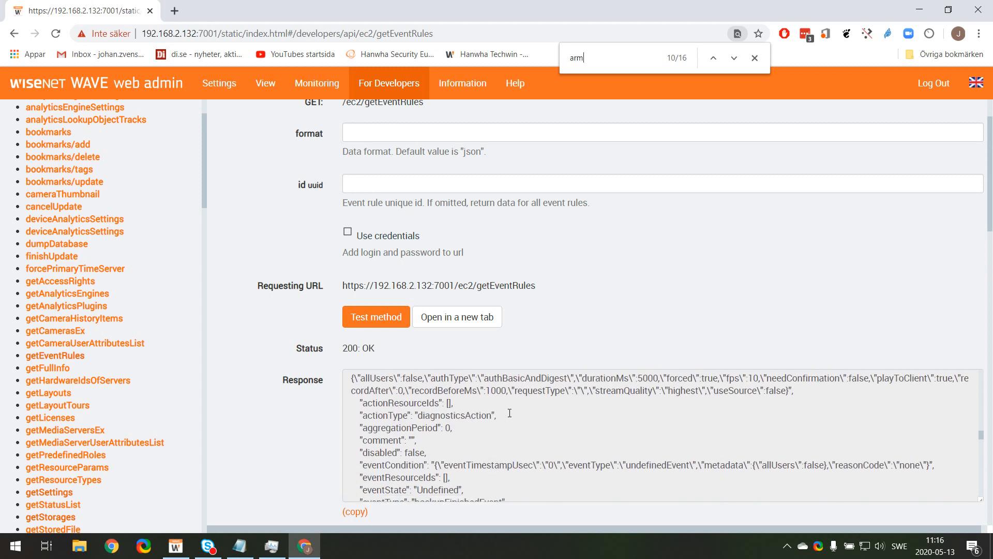
{"action": "scroll", "coordinate": [509, 413], "scroll_direction": "down", "scroll_amount": 2}
{"action": "scroll", "coordinate": [509, 412], "scroll_direction": "up", "scroll_amount": 1}
{"action": "scroll", "coordinate": [486, 416], "scroll_direction": "up", "scroll_amount": 3}
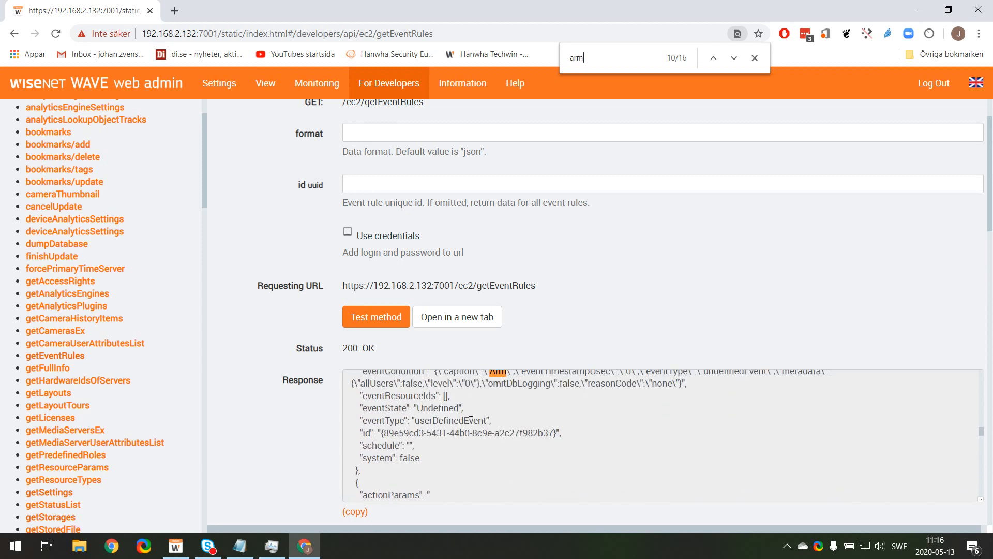
{"action": "scroll", "coordinate": [470, 420], "scroll_direction": "up", "scroll_amount": 4}
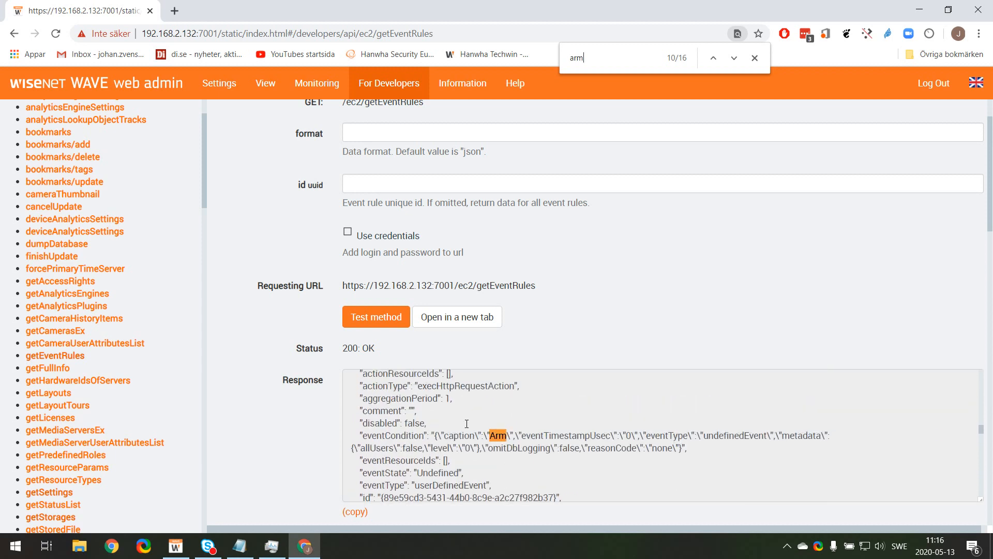
{"action": "left_click", "coordinate": [734, 58]}
{"action": "scroll", "coordinate": [484, 468], "scroll_direction": "up", "scroll_amount": 1}
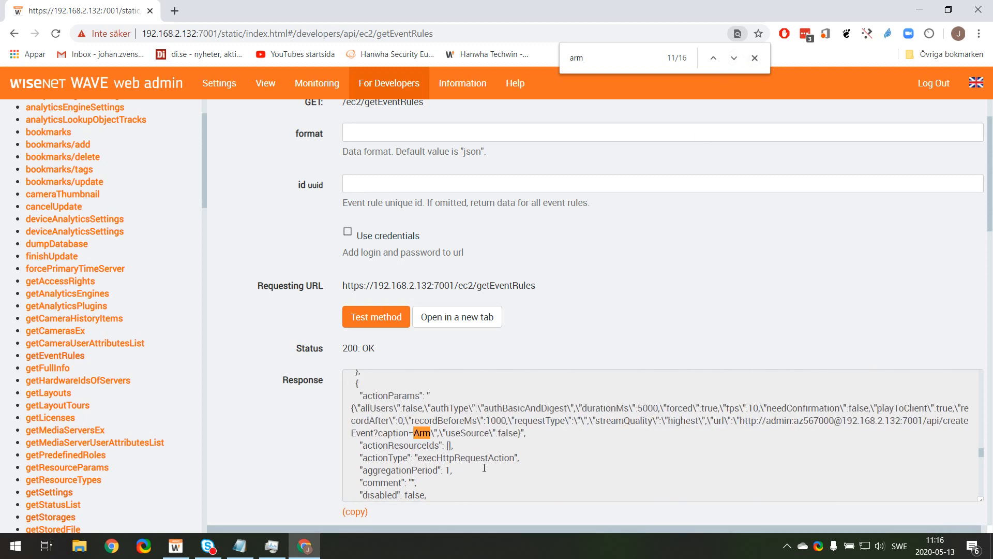
{"action": "scroll", "coordinate": [484, 467], "scroll_direction": "down", "scroll_amount": 1}
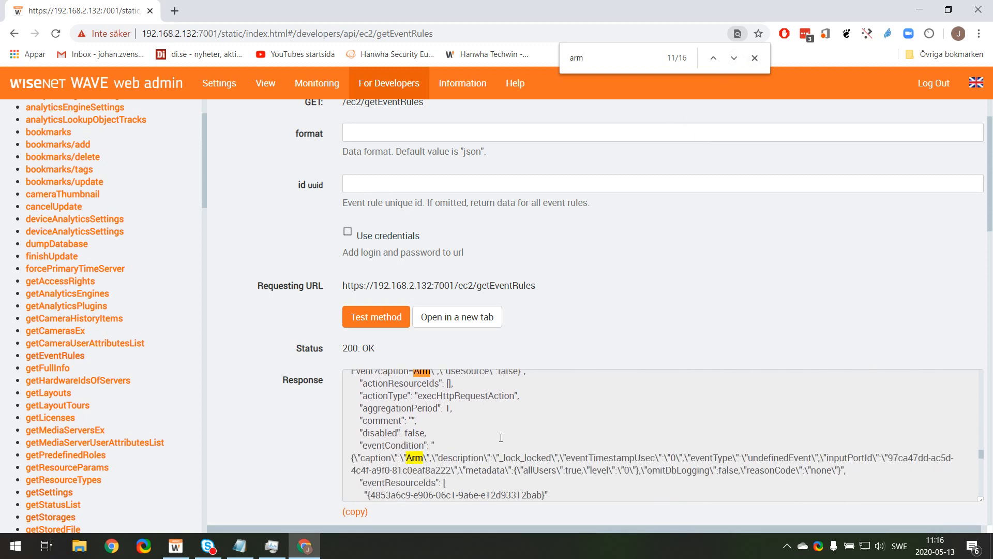
{"action": "scroll", "coordinate": [501, 438], "scroll_direction": "down", "scroll_amount": 3}
{"action": "scroll", "coordinate": [466, 455], "scroll_direction": "up", "scroll_amount": 2}
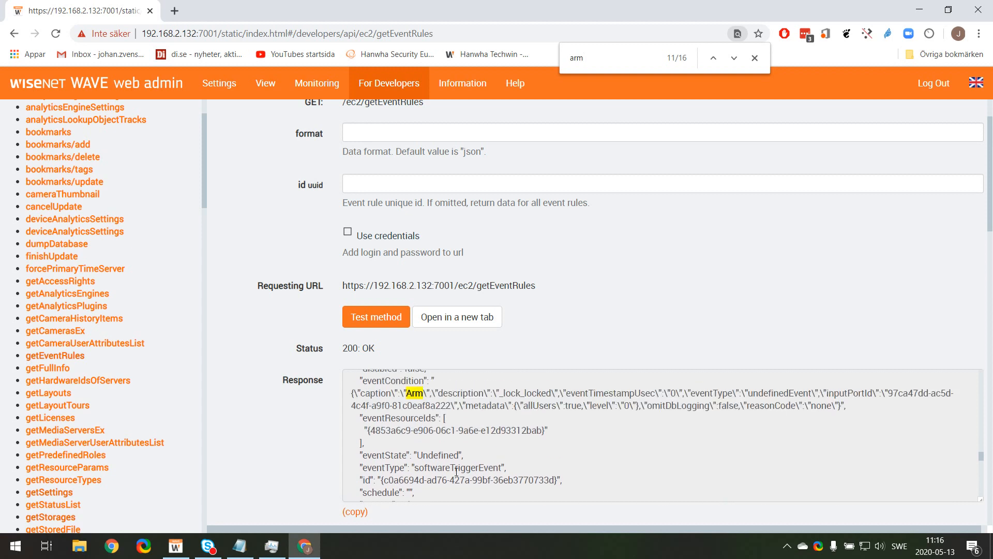
{"action": "scroll", "coordinate": [456, 472], "scroll_direction": "up", "scroll_amount": 1}
{"action": "scroll", "coordinate": [444, 424], "scroll_direction": "up", "scroll_amount": 1}
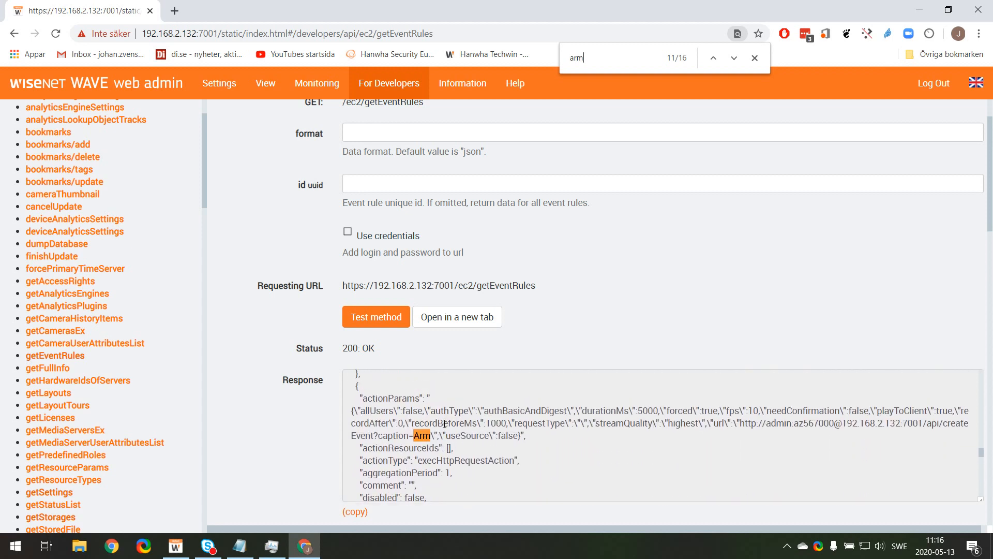
{"action": "scroll", "coordinate": [456, 447], "scroll_direction": "down", "scroll_amount": 5}
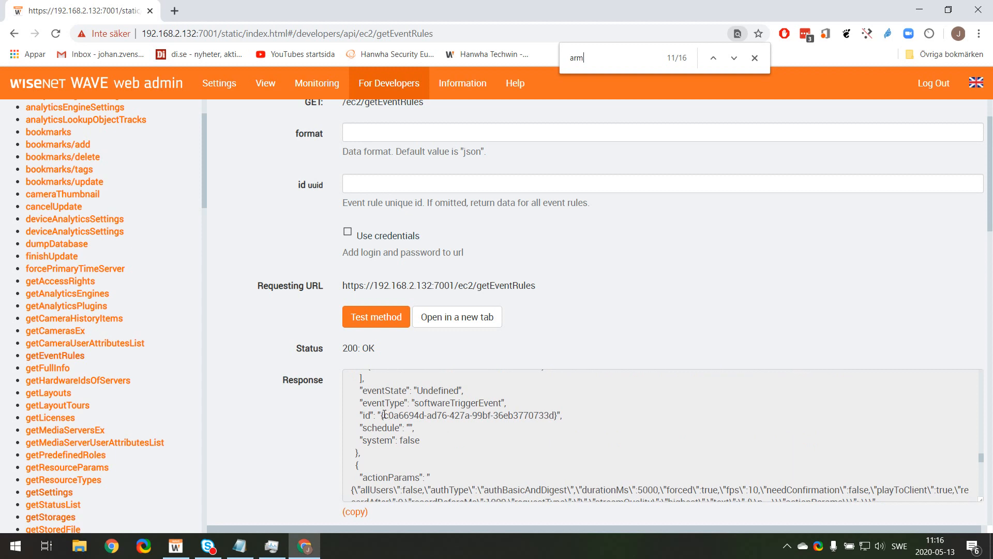
Step: Copy the Arm rule id c0a6694d-ad76-427a-99bf-36eb3770733d into the query and fetch only that rule
{"action": "left_click_drag", "start_coordinate": [382, 415], "coordinate": [552, 417]}
{"action": "right_click", "coordinate": [538, 413]}
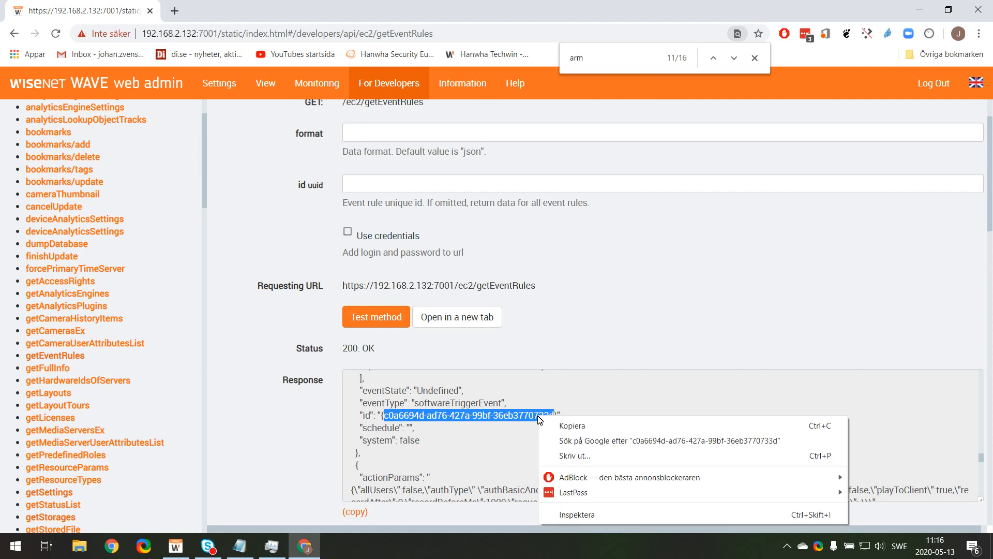
{"action": "left_click", "coordinate": [561, 424]}
{"action": "left_click", "coordinate": [408, 185]}
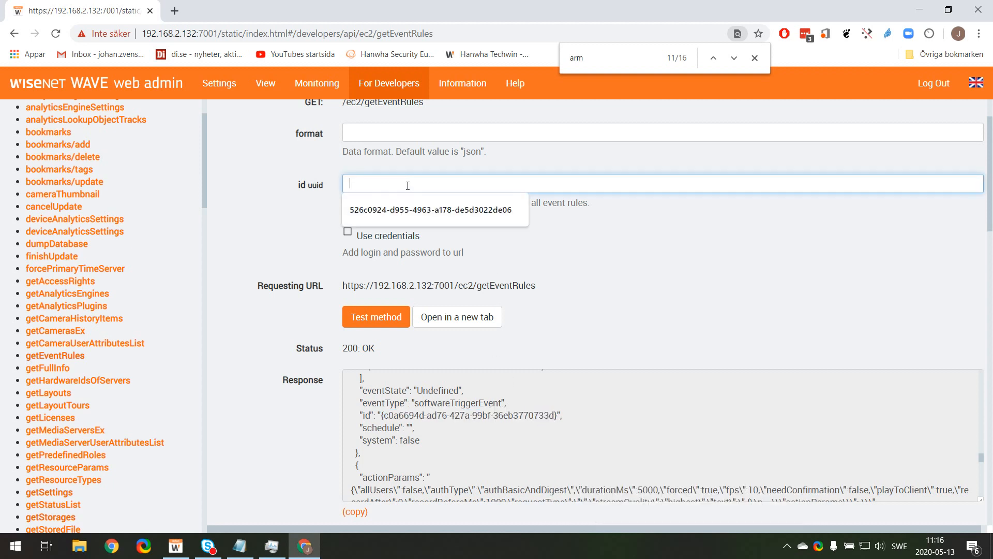
{"action": "key", "text": "ctrl+v"}
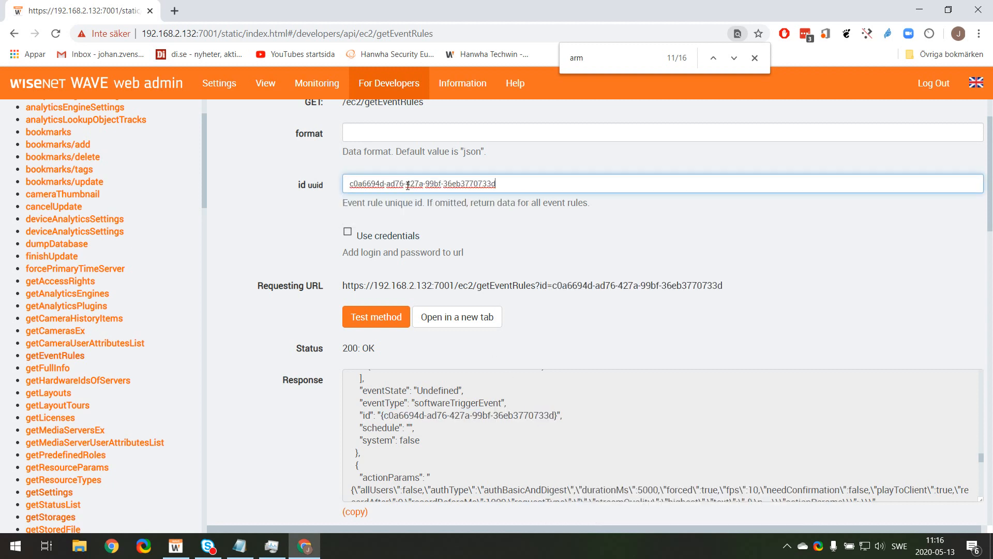
{"action": "left_click", "coordinate": [377, 318]}
Step: Select and copy the single Arm rule's JSON from the response
{"action": "scroll", "coordinate": [600, 388], "scroll_direction": "down", "scroll_amount": 10}
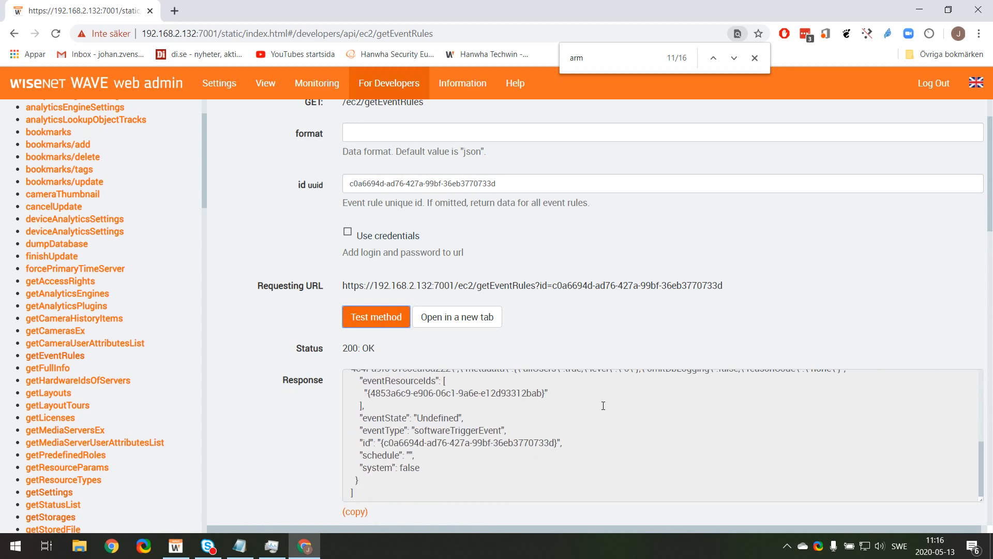
{"action": "scroll", "coordinate": [461, 247], "scroll_direction": "up", "scroll_amount": 5}
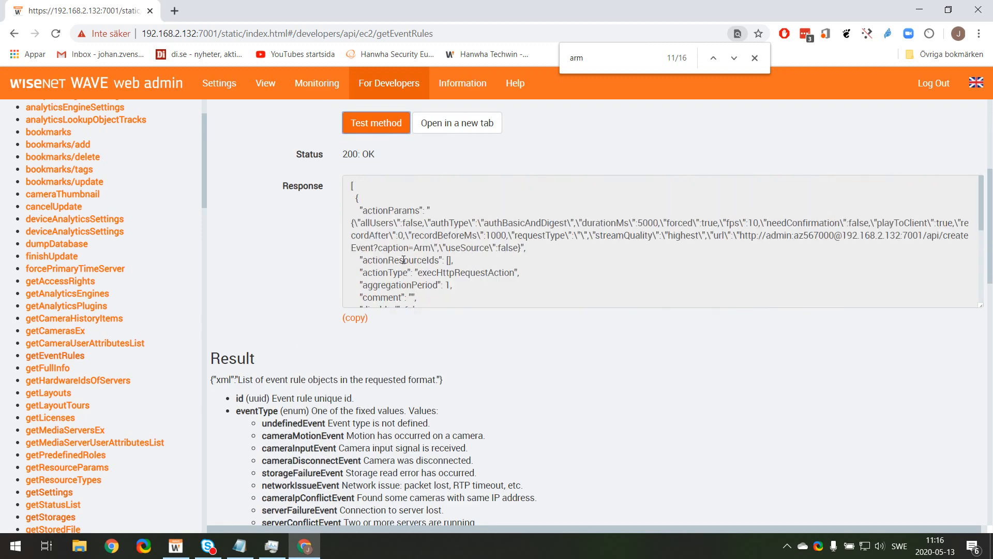
{"action": "left_click_drag", "start_coordinate": [353, 190], "coordinate": [387, 288]}
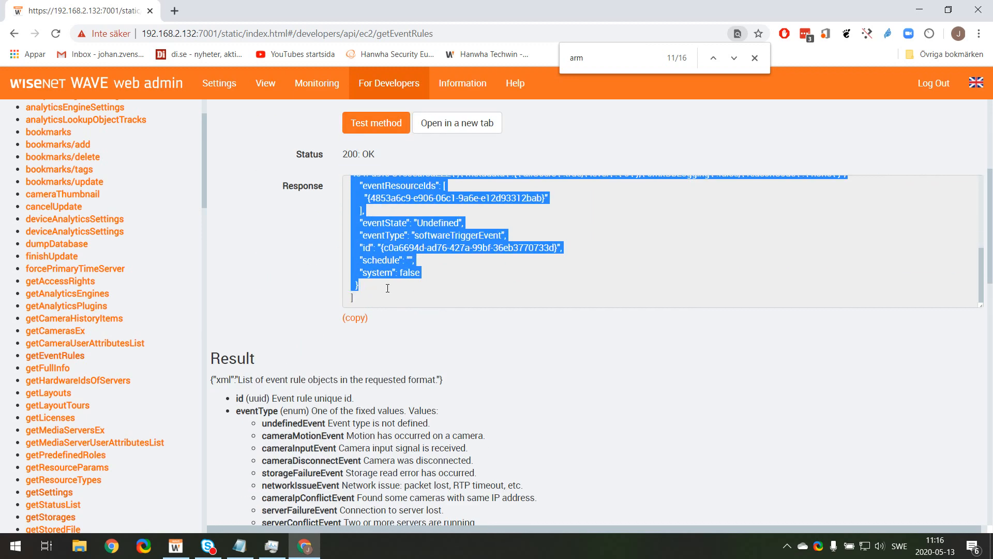
{"action": "right_click", "coordinate": [405, 228]}
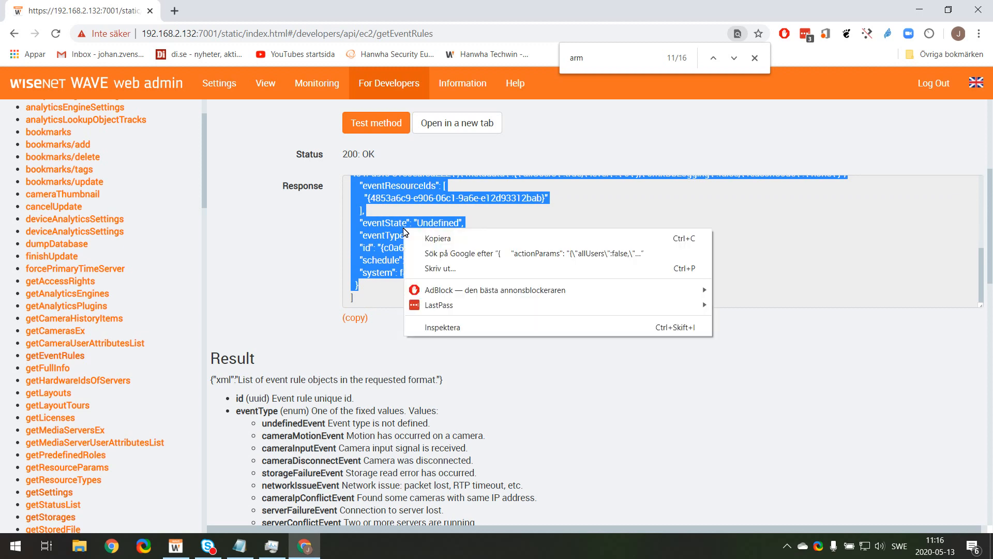
{"action": "left_click", "coordinate": [444, 237]}
{"action": "key", "text": "alt+Tab"}
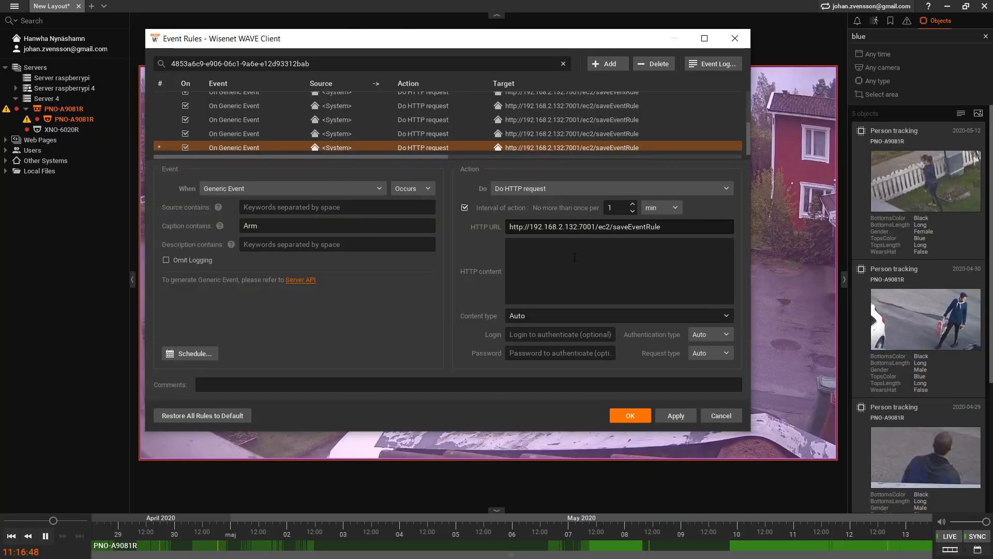
Step: Paste the Arm rule JSON as the request body and change disabled to true
{"action": "left_click", "coordinate": [574, 257]}
{"action": "key", "text": "ctrl+v"}
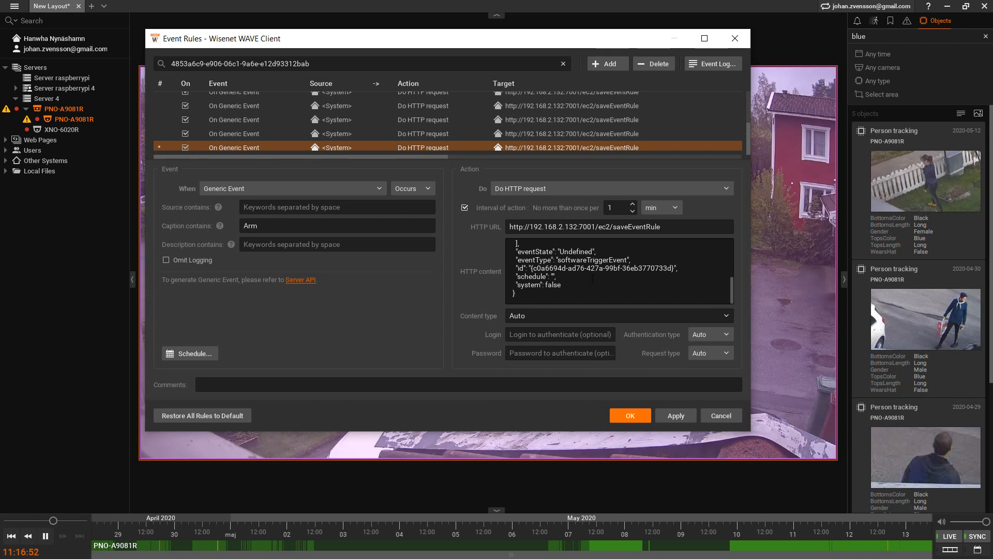
{"action": "scroll", "coordinate": [592, 278], "scroll_direction": "up", "scroll_amount": 2}
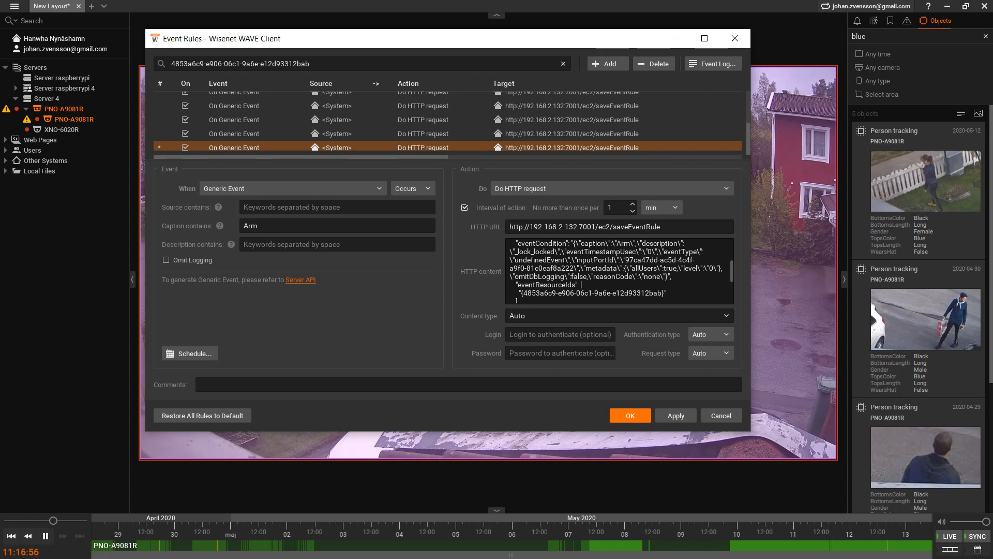
{"action": "scroll", "coordinate": [619, 271], "scroll_direction": "up", "scroll_amount": 1}
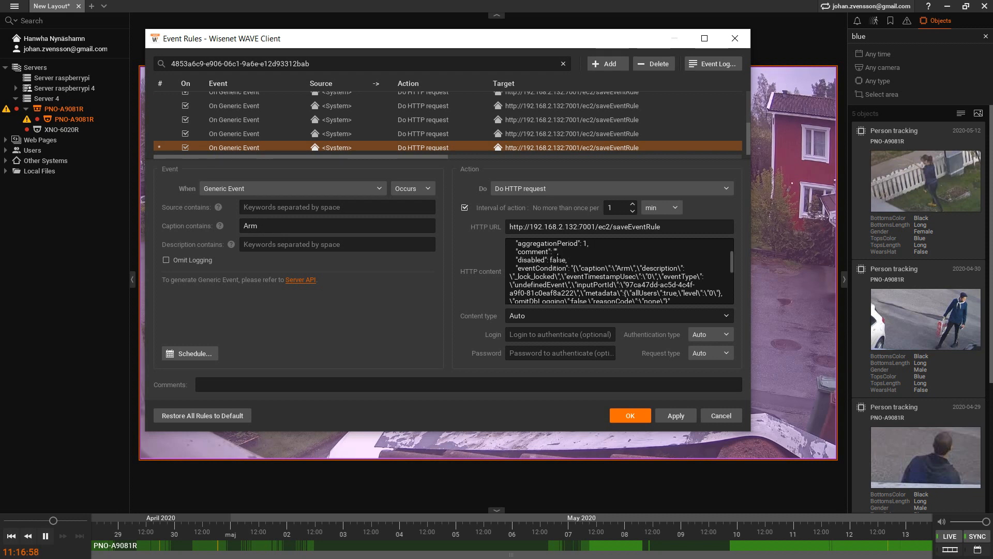
{"action": "double_click", "coordinate": [558, 259]}
{"action": "type", "text": "true"}
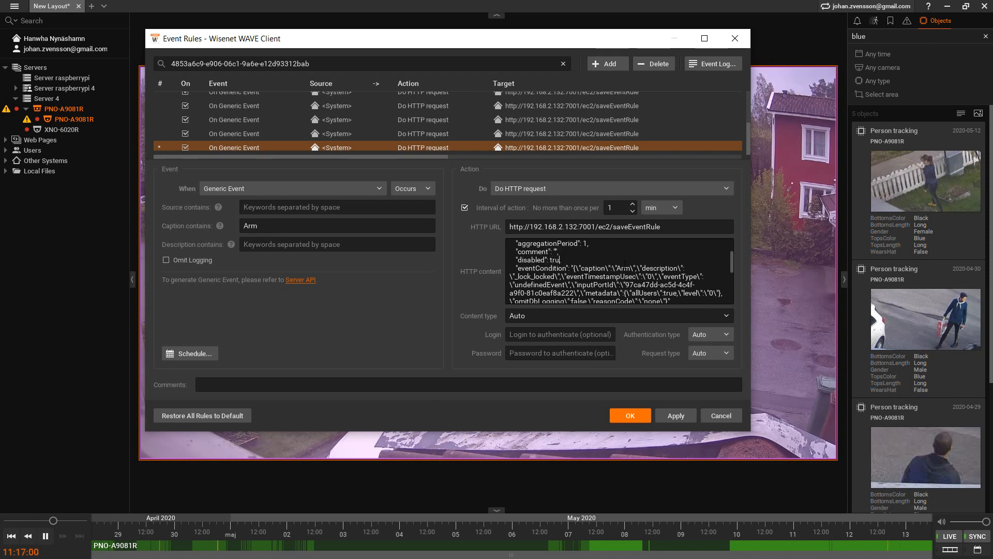
Step: Set the interval unit to sec, enter the login name and password, and apply the Arm rule
{"action": "left_click", "coordinate": [661, 207]}
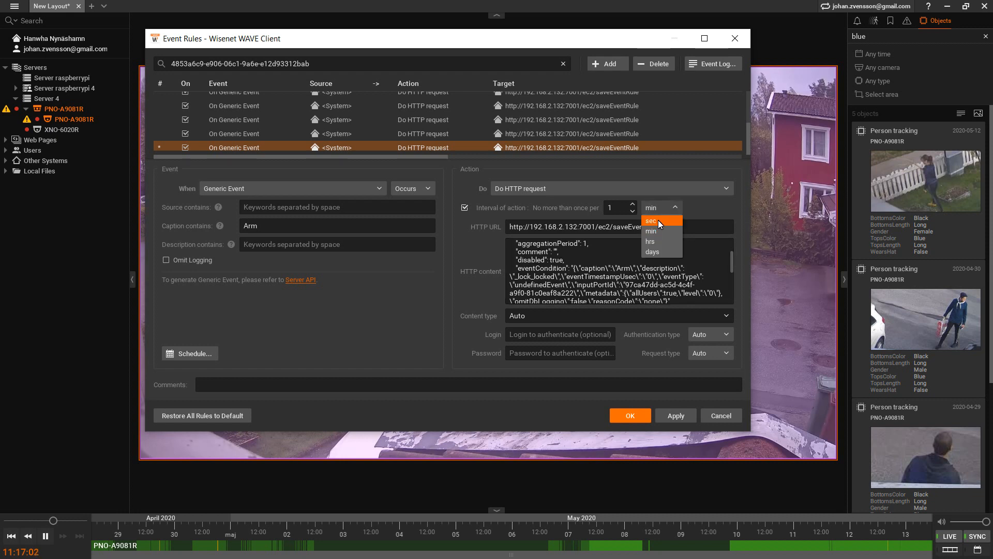
{"action": "left_click", "coordinate": [652, 219]}
{"action": "left_click", "coordinate": [537, 335]}
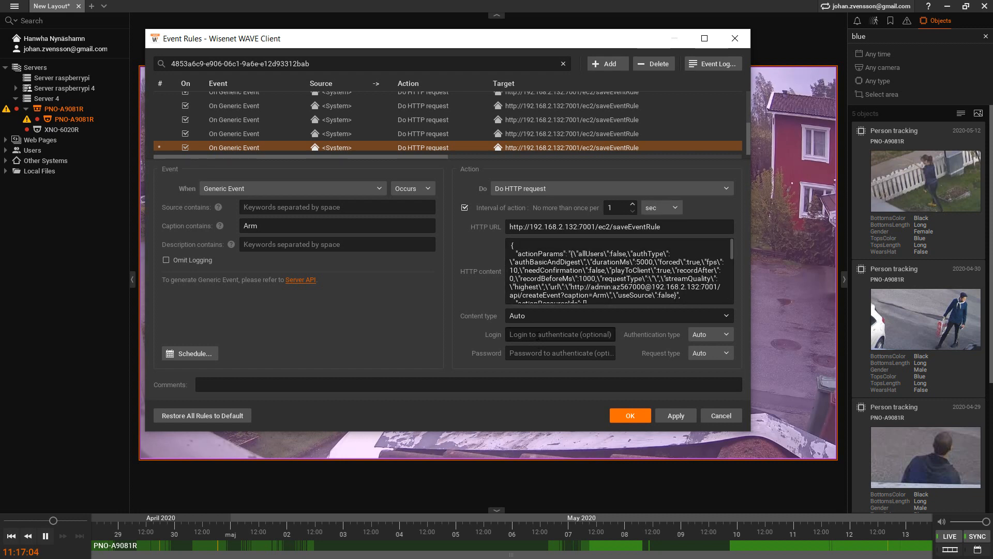
{"action": "type", "text": "admin"}
{"action": "key", "text": "Tab"}
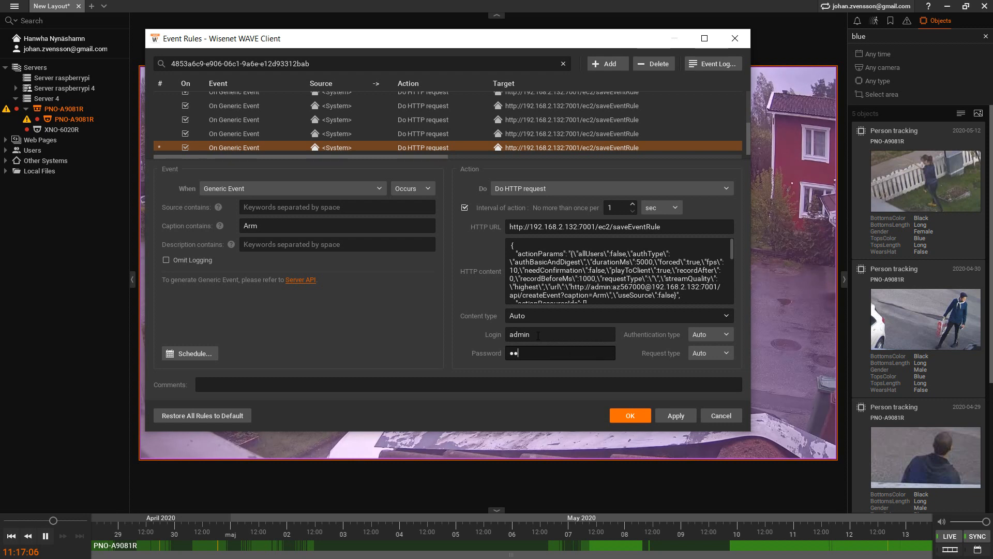
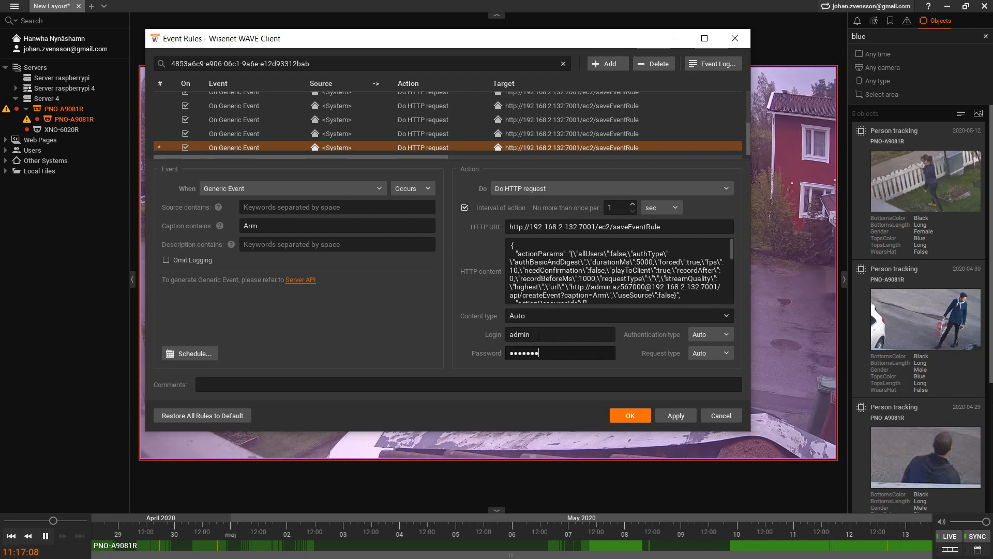
{"action": "left_click", "coordinate": [672, 415]}
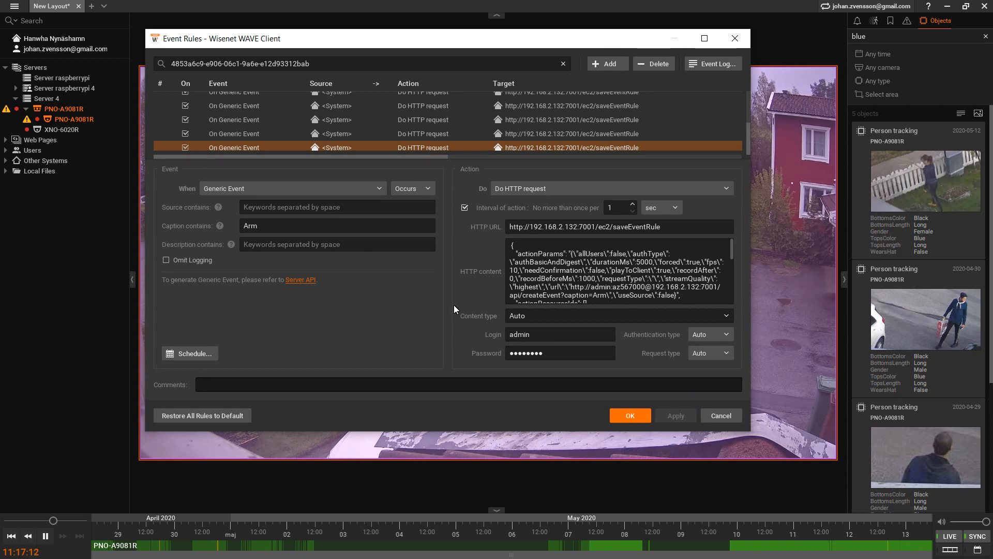
Step: Add a rule triggered by a Generic Event captioned 'Disarm' that sends an HTTP request
{"action": "left_click", "coordinate": [608, 63]}
{"action": "left_click", "coordinate": [231, 296]}
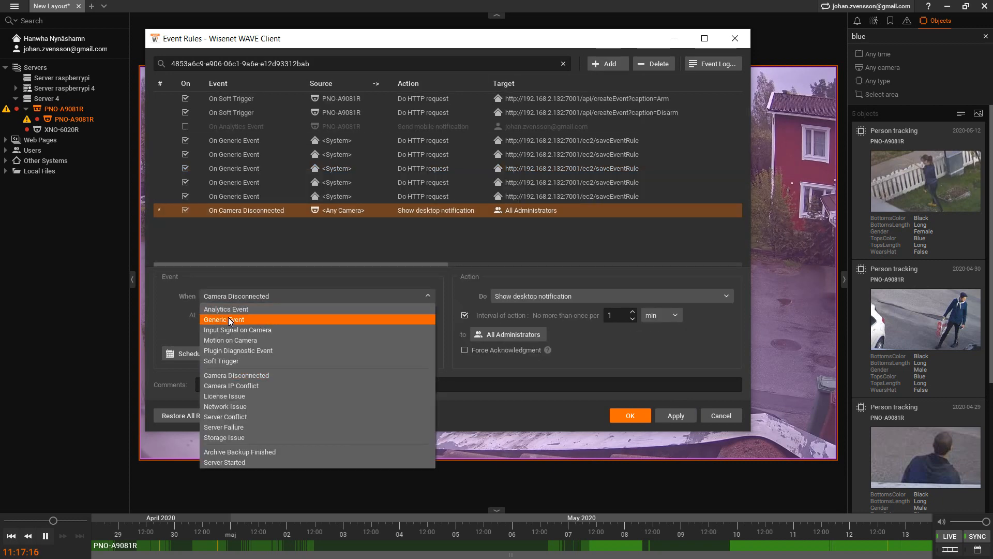
{"action": "left_click", "coordinate": [228, 319]}
{"action": "left_click", "coordinate": [273, 283]}
{"action": "type", "text": "D"}
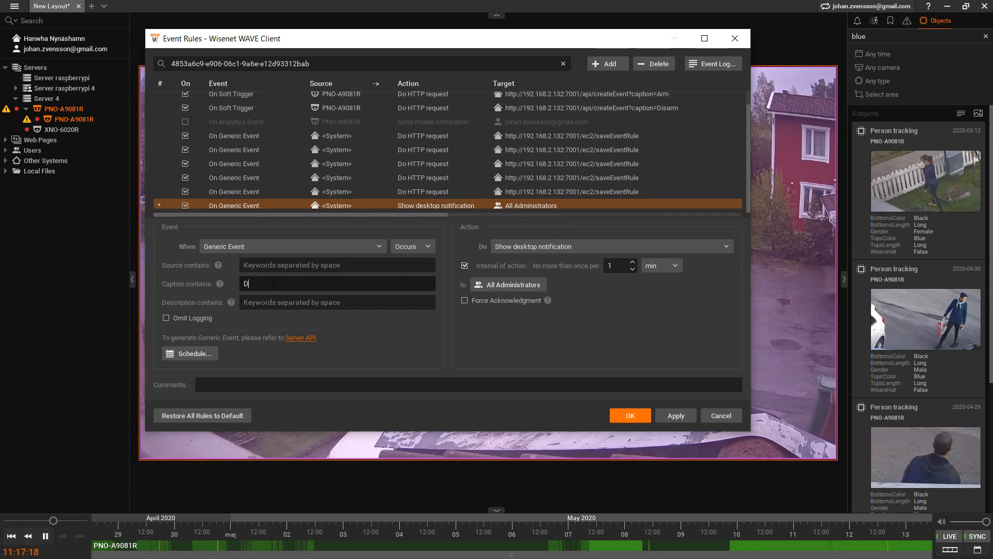
{"action": "type", "text": "isarm"}
{"action": "left_click", "coordinate": [539, 248]}
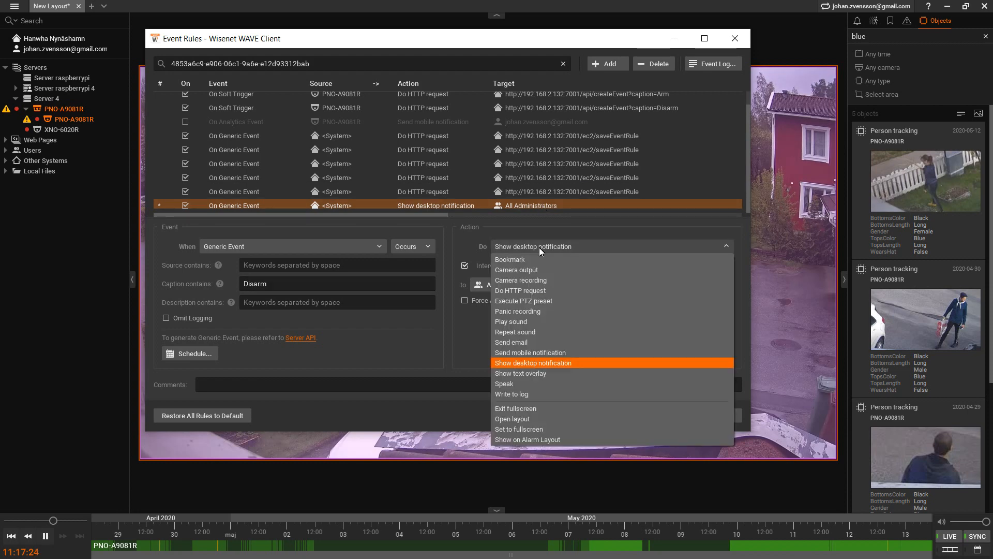
{"action": "left_click", "coordinate": [589, 290]}
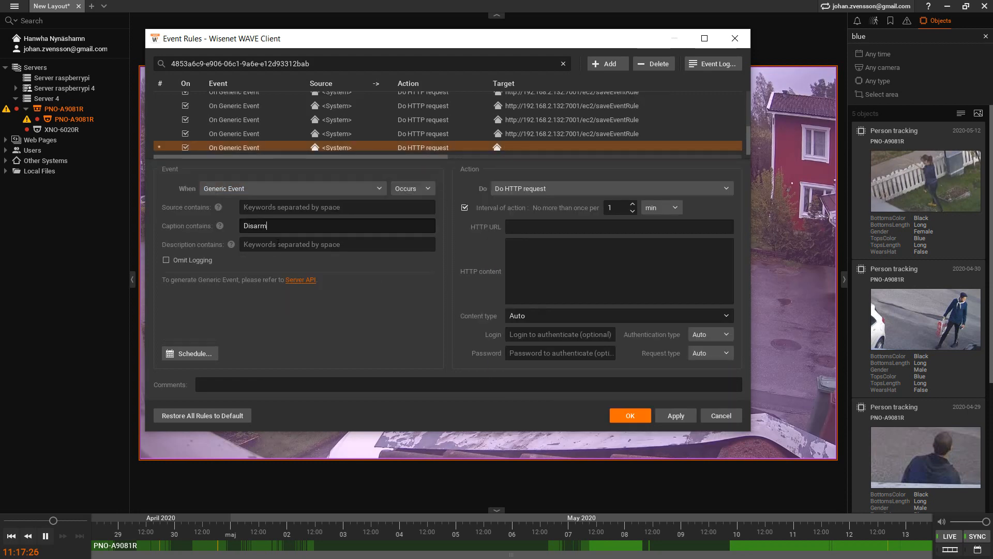
Step: Paste the rule JSON as HTTP content and the saveEventRule URL from Notepad as the address
{"action": "left_click", "coordinate": [550, 226]}
{"action": "left_click", "coordinate": [552, 282]}
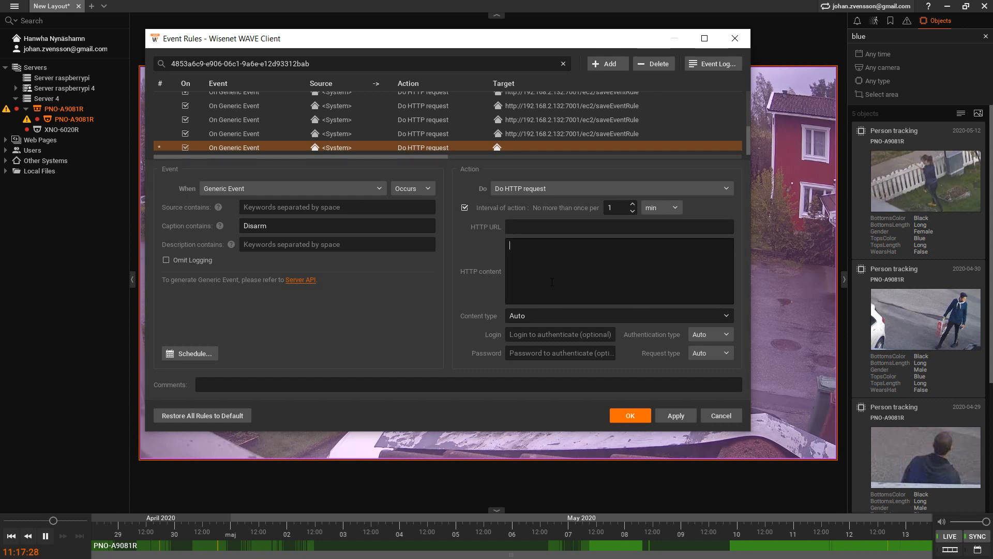
{"action": "key", "text": "ctrl+v"}
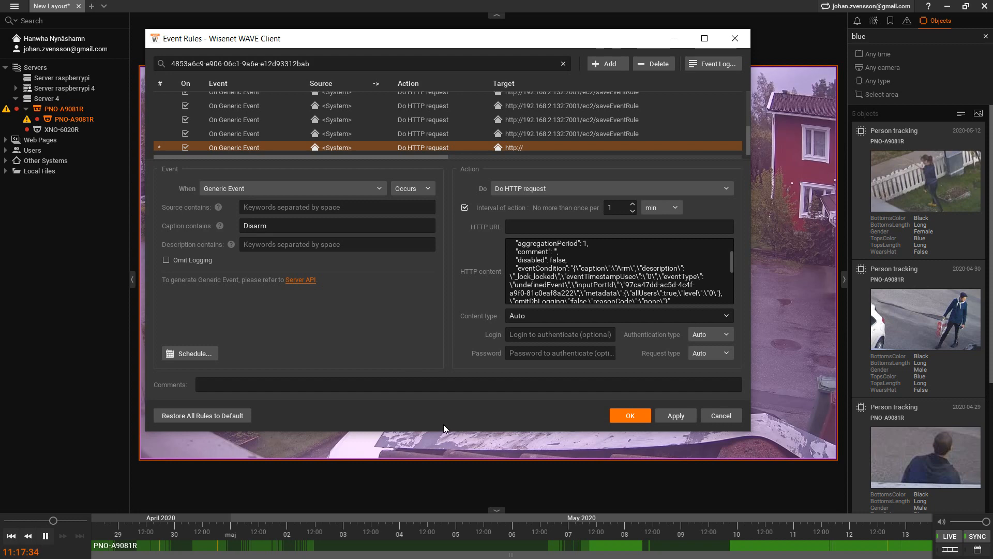
{"action": "key", "text": "alt+Tab"}
{"action": "left_click", "coordinate": [515, 305]}
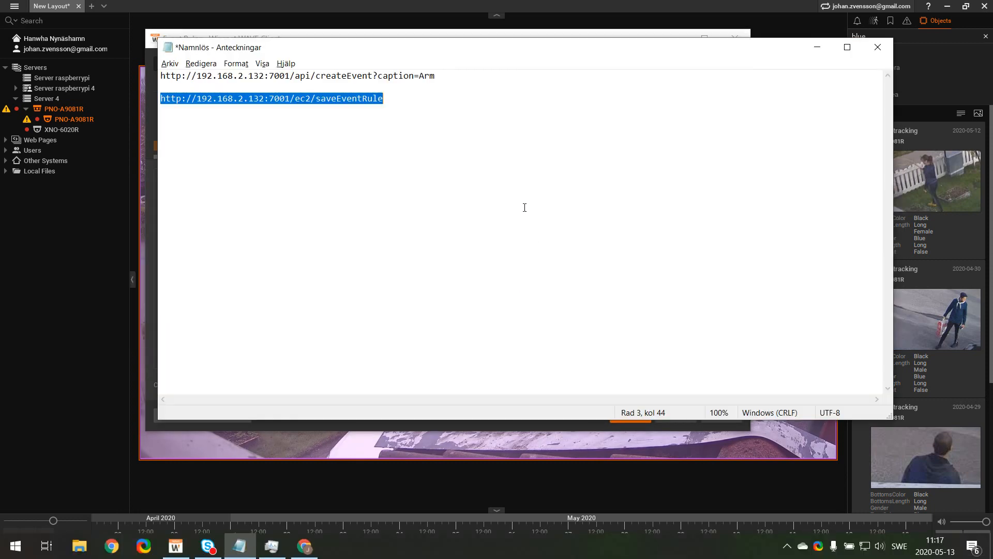
{"action": "right_click", "coordinate": [357, 101]}
{"action": "left_click", "coordinate": [405, 135]}
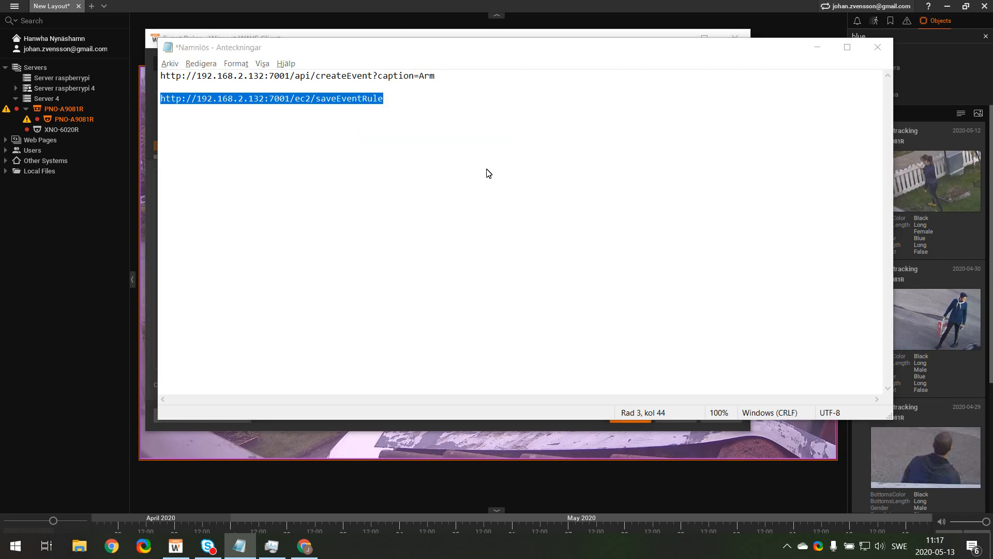
{"action": "key", "text": "alt+Tab"}
{"action": "left_click", "coordinate": [534, 226]}
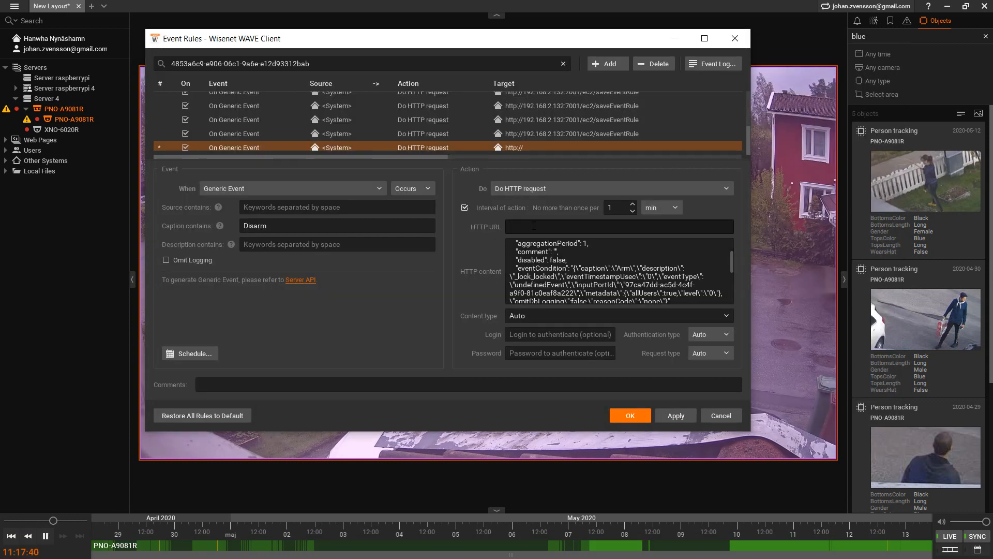
{"action": "type", "text": "http://192.168.2.132:7001/ec2/saveEventRule"}
Step: Enter the login name and password for the request and apply the Disarm rule
{"action": "left_click", "coordinate": [550, 331]}
{"action": "type", "text": "a"}
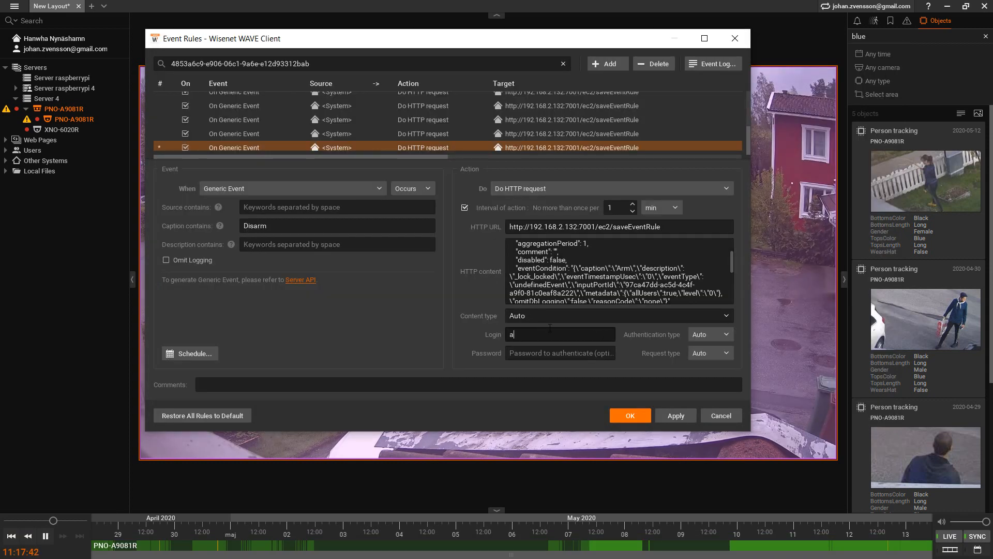
{"action": "type", "text": "dmin"}
{"action": "key", "text": "Tab"}
{"action": "type", "text": "••••••"}
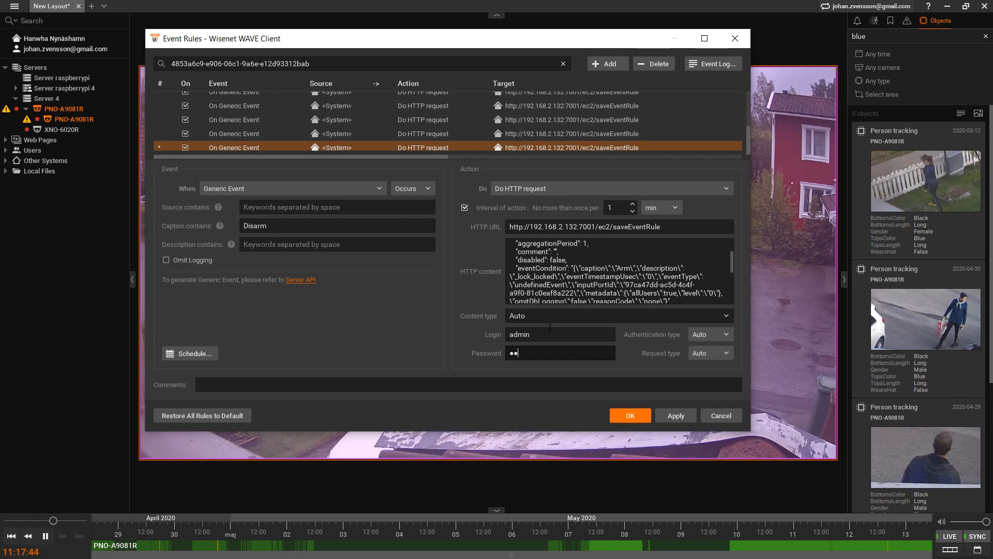
{"action": "type", "text": "••"}
{"action": "left_click", "coordinate": [674, 416]}
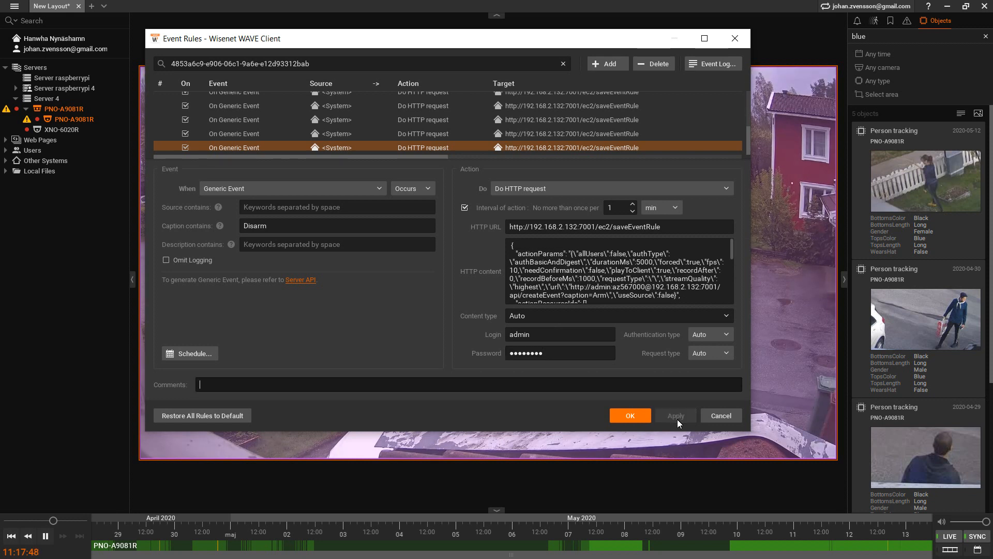
Step: Move the Event Rules dialog aside and fire the camera's Disarm soft trigger
{"action": "left_click_drag", "start_coordinate": [546, 47], "coordinate": [400, 88]}
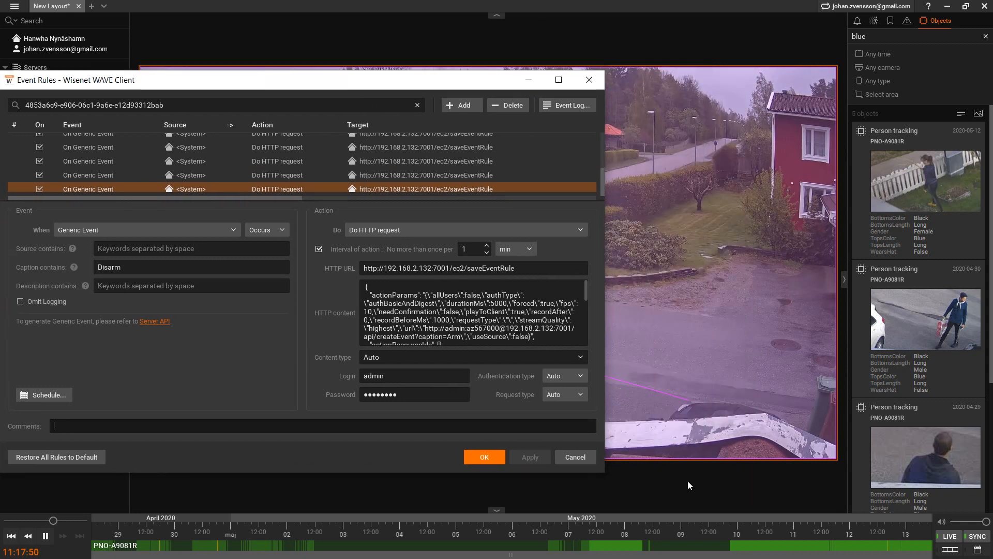
{"action": "left_click", "coordinate": [820, 382]}
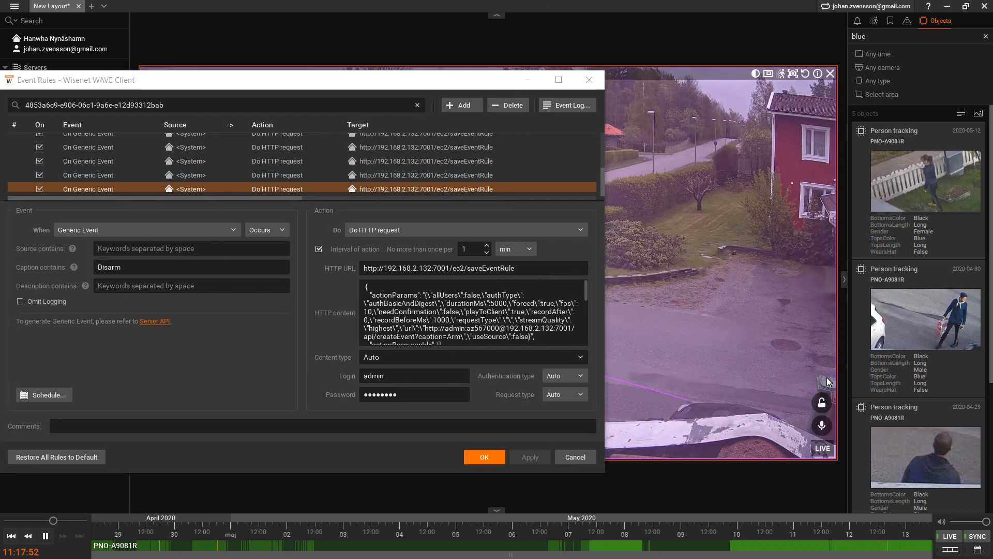
{"action": "left_click", "coordinate": [820, 403]}
{"action": "left_click_drag", "start_coordinate": [217, 85], "coordinate": [246, 68]}
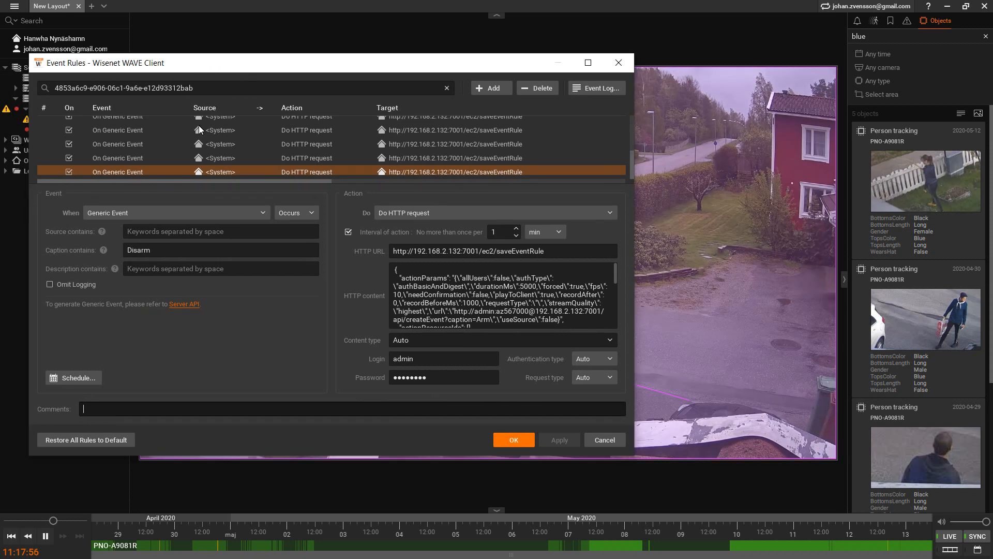
{"action": "scroll", "coordinate": [197, 129], "scroll_direction": "up", "scroll_amount": 3}
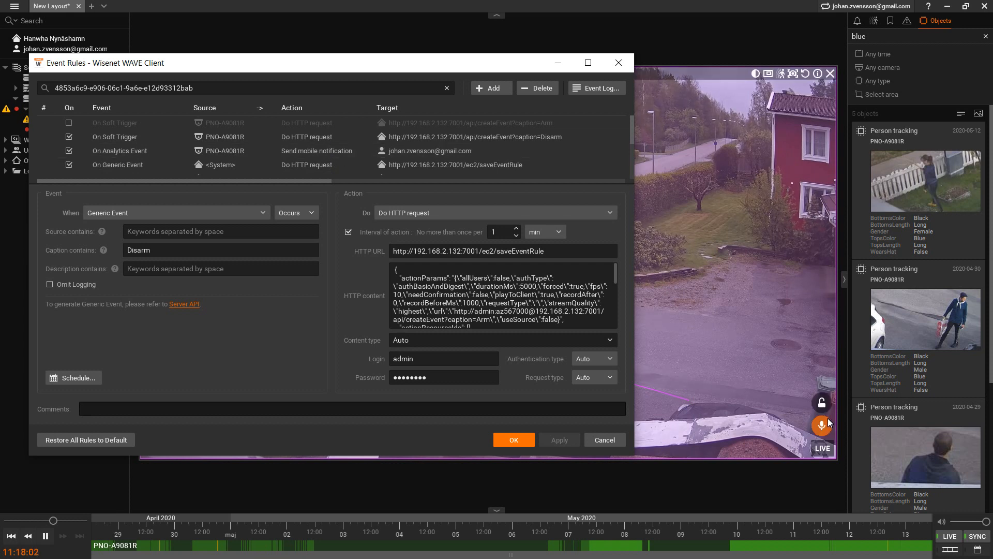
Step: Fire the camera's soft triggers again until the Arm trigger rule is re-enabled
{"action": "left_click", "coordinate": [822, 403]}
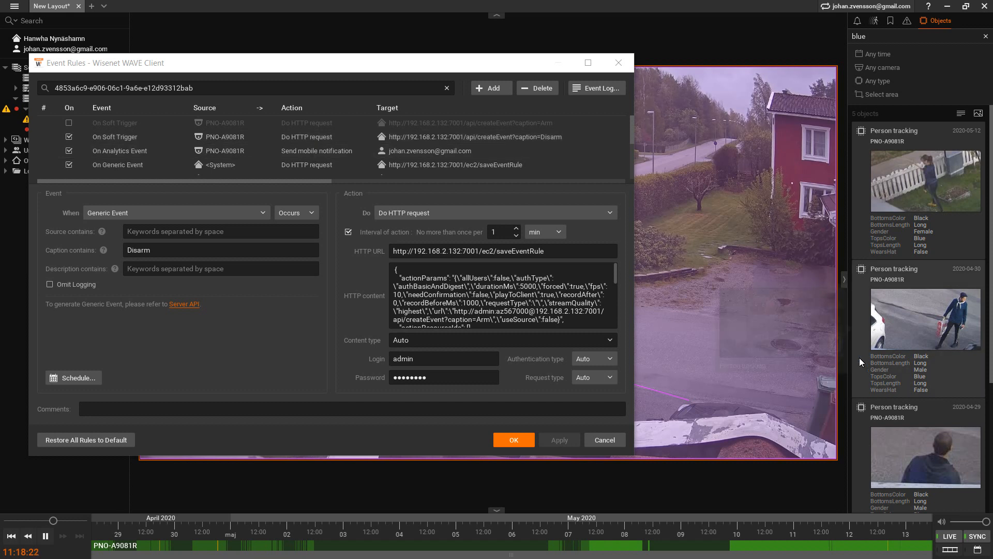
{"action": "mouse_move", "coordinate": [822, 407]}
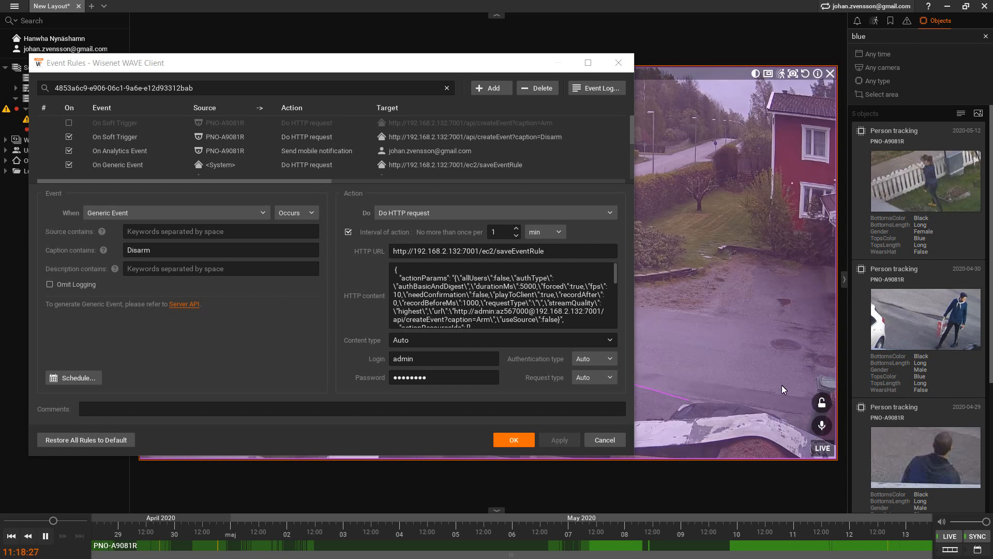
{"action": "left_click", "coordinate": [824, 404]}
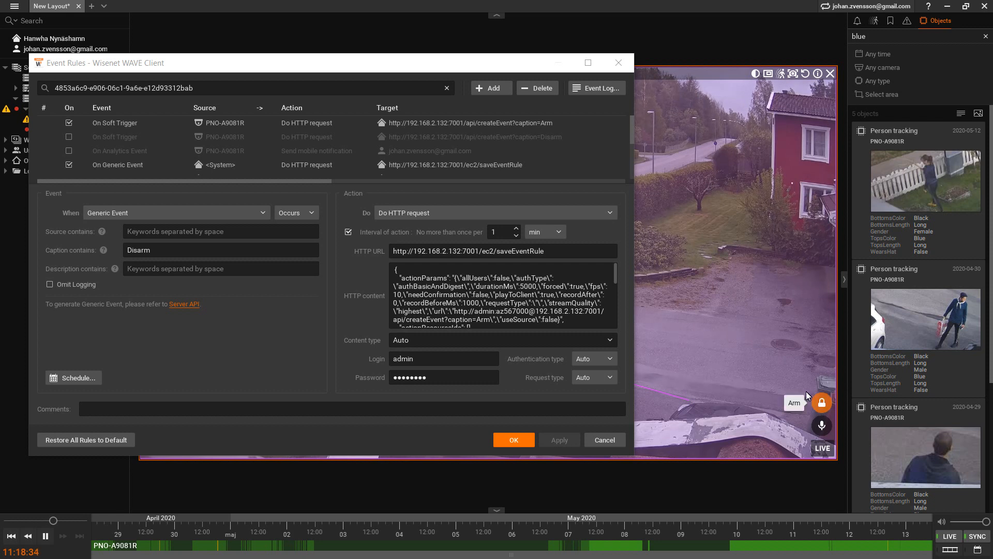
{"action": "left_click", "coordinate": [822, 402]}
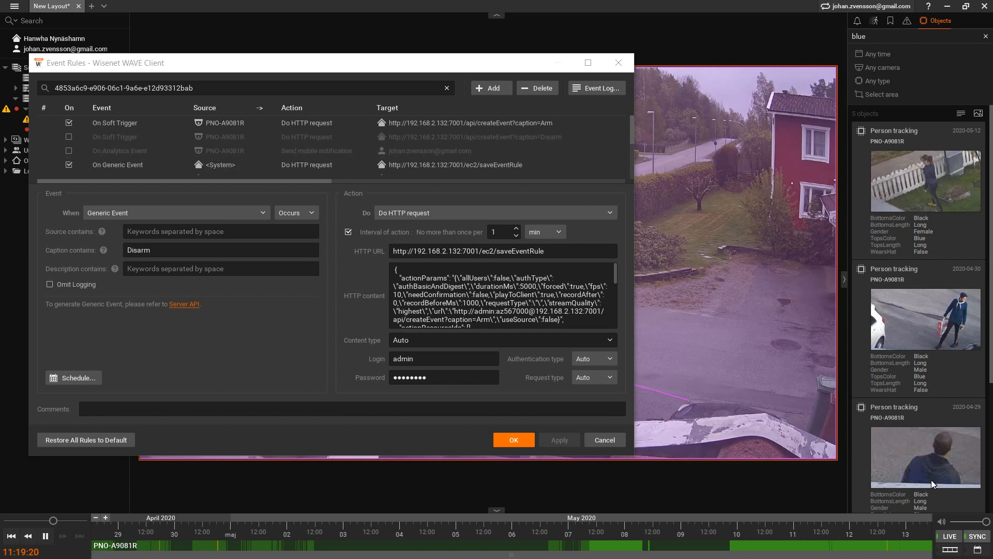
{"action": "mouse_move", "coordinate": [823, 402]}
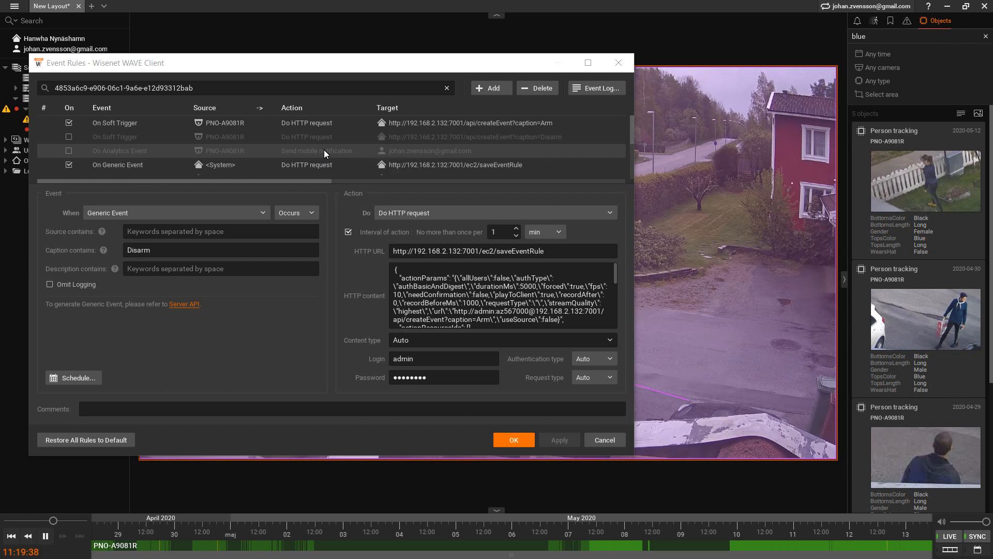
{"action": "left_click_drag", "start_coordinate": [301, 68], "coordinate": [404, 52]}
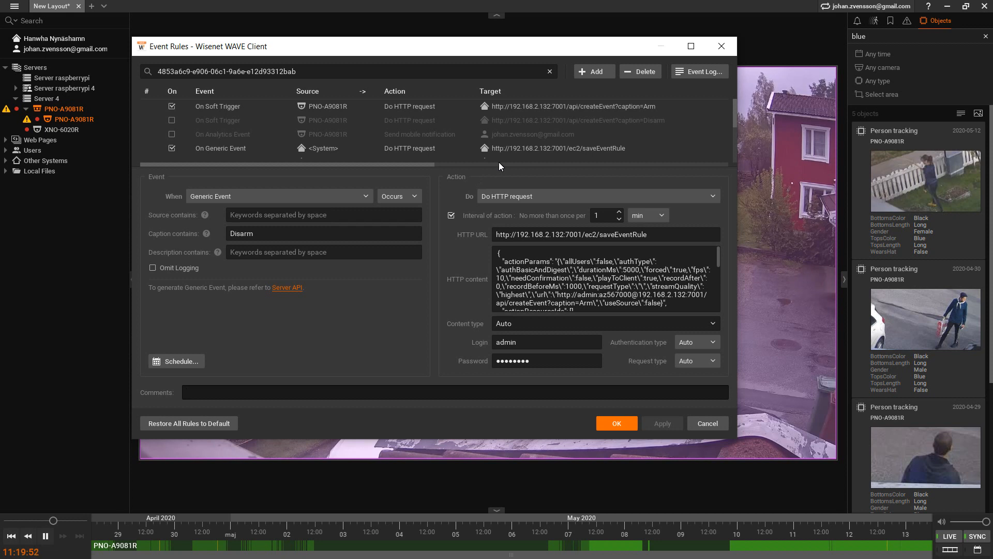
{"action": "left_click_drag", "start_coordinate": [542, 49], "coordinate": [587, 51]}
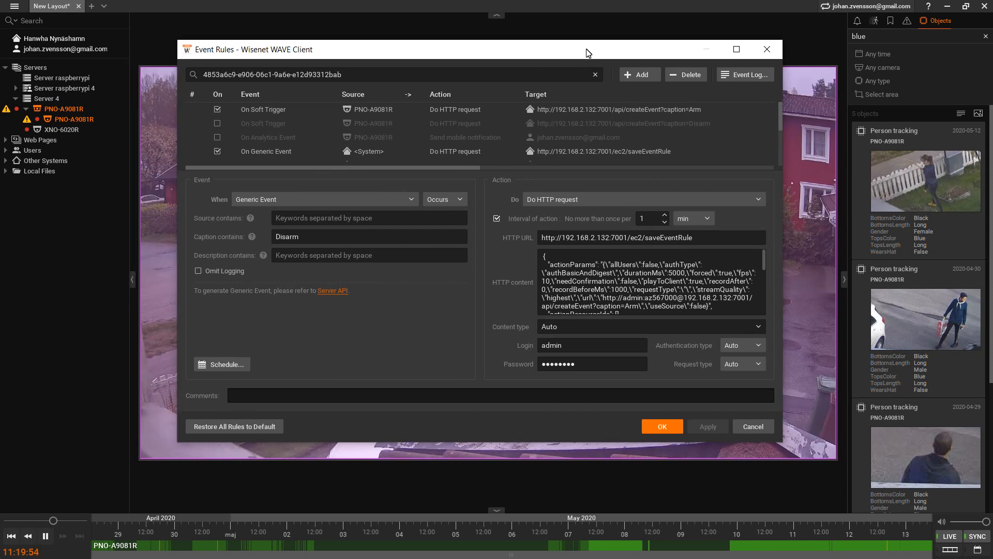